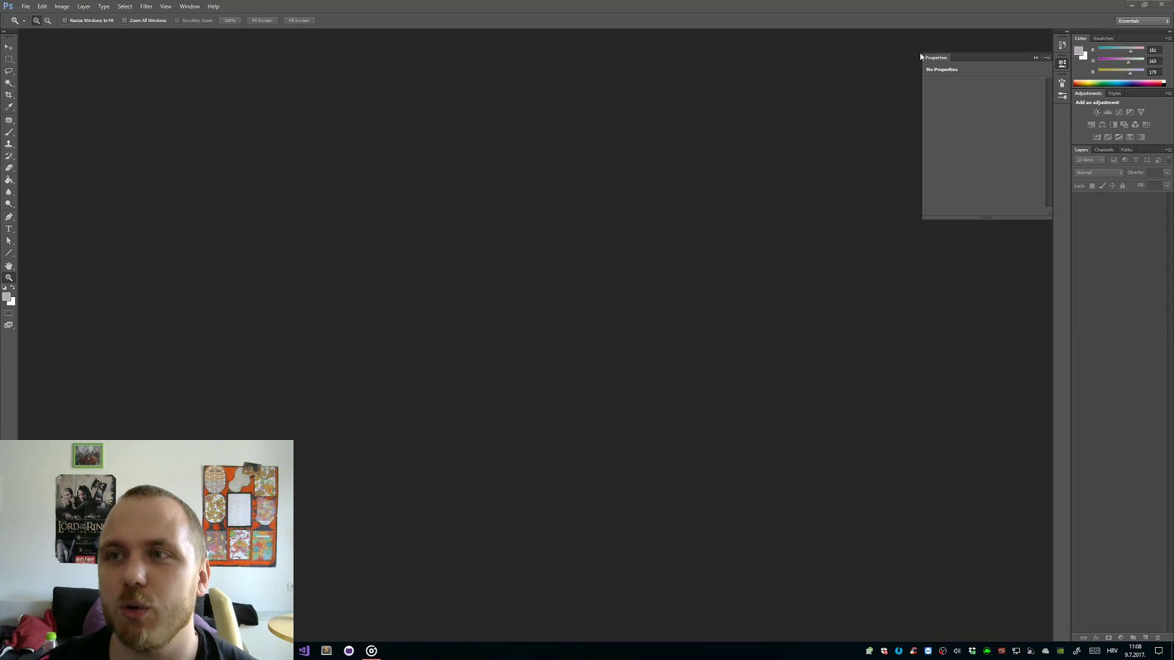
# - Collapse the Properties panel and open isometric grid pixel art.psd from the STREAM folder on the desktop
pyautogui.click(1035, 58)
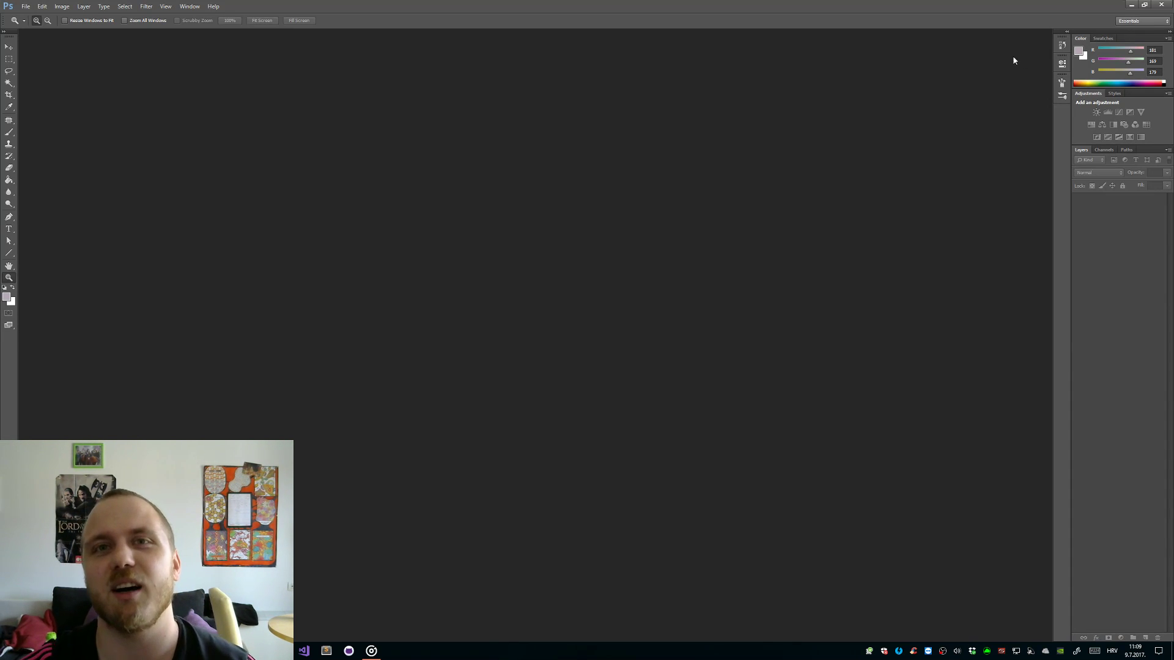
pyautogui.click(25, 5)
pyautogui.click(36, 25)
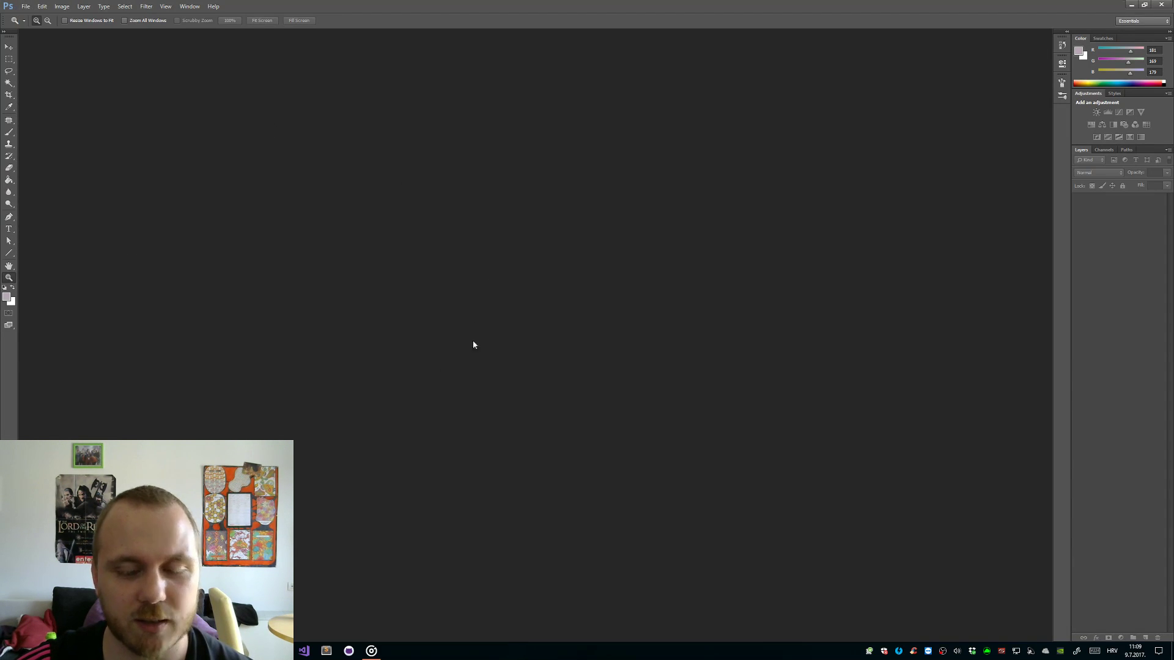
pyautogui.click(25, 5)
pyautogui.click(36, 26)
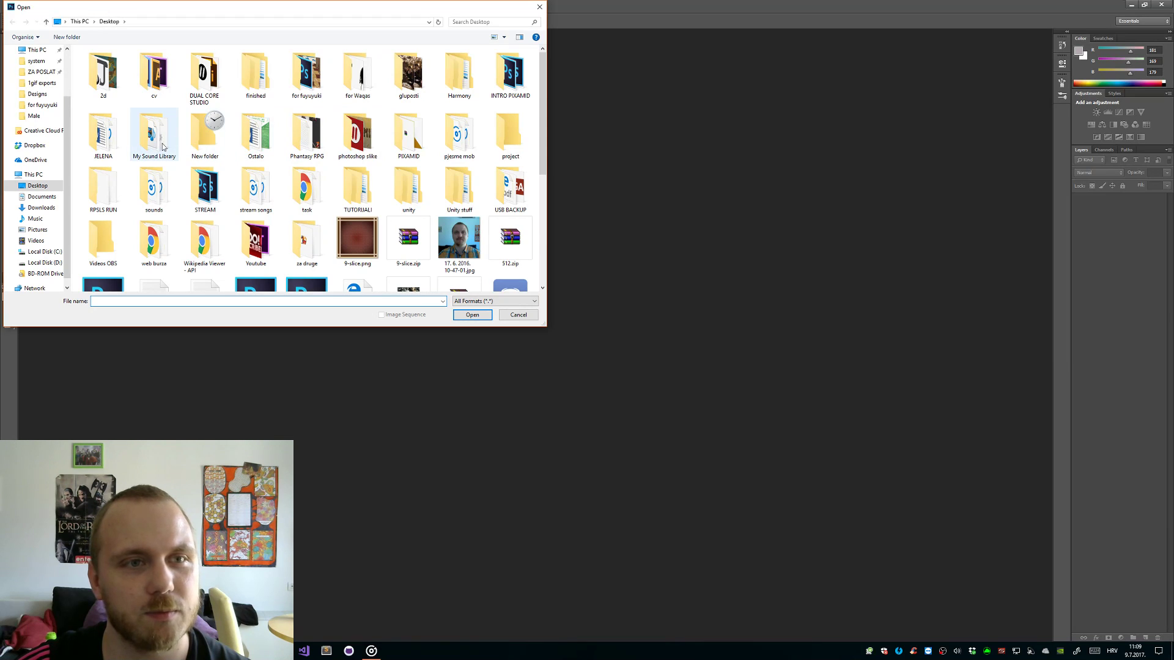
pyautogui.doubleClick(205, 189)
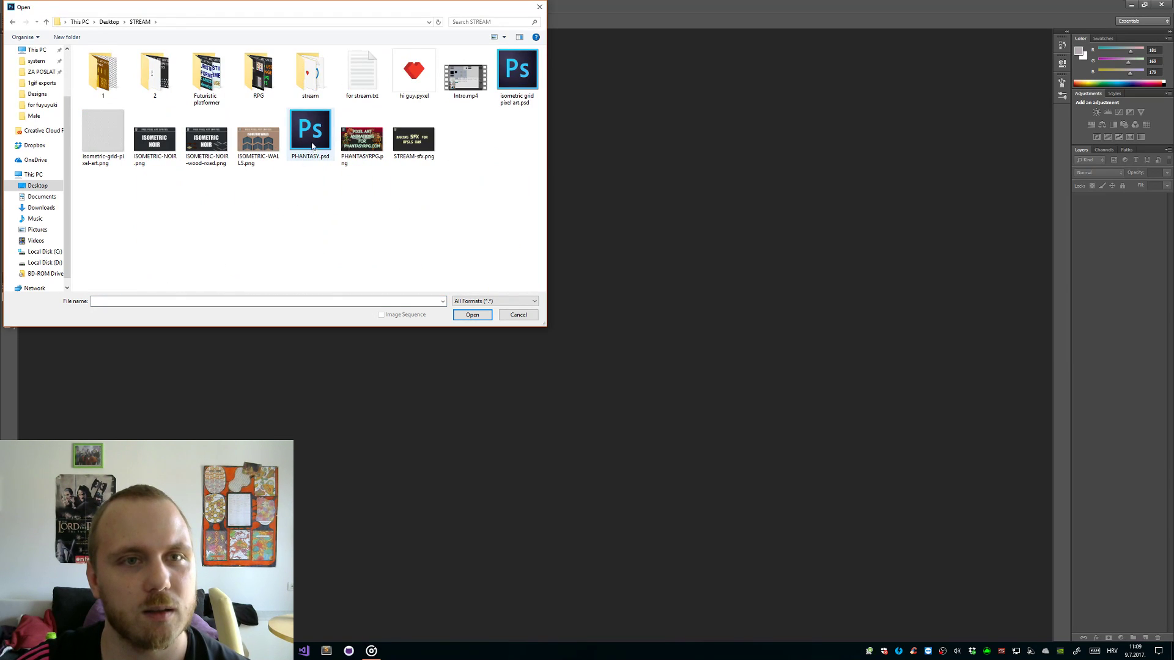
pyautogui.doubleClick(518, 80)
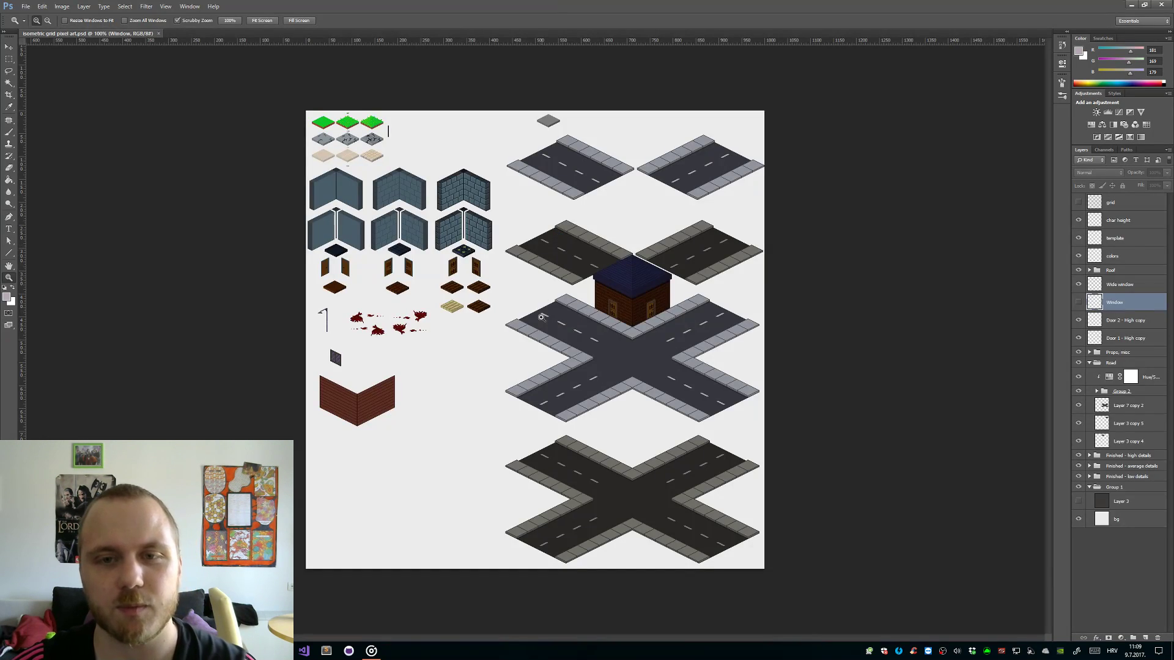
# - Hide the Wide window layer, flick the Window layer on and off, and inspect the house at the crossroads
pyautogui.moveTo(518, 363); pyautogui.dragTo(696, 318)
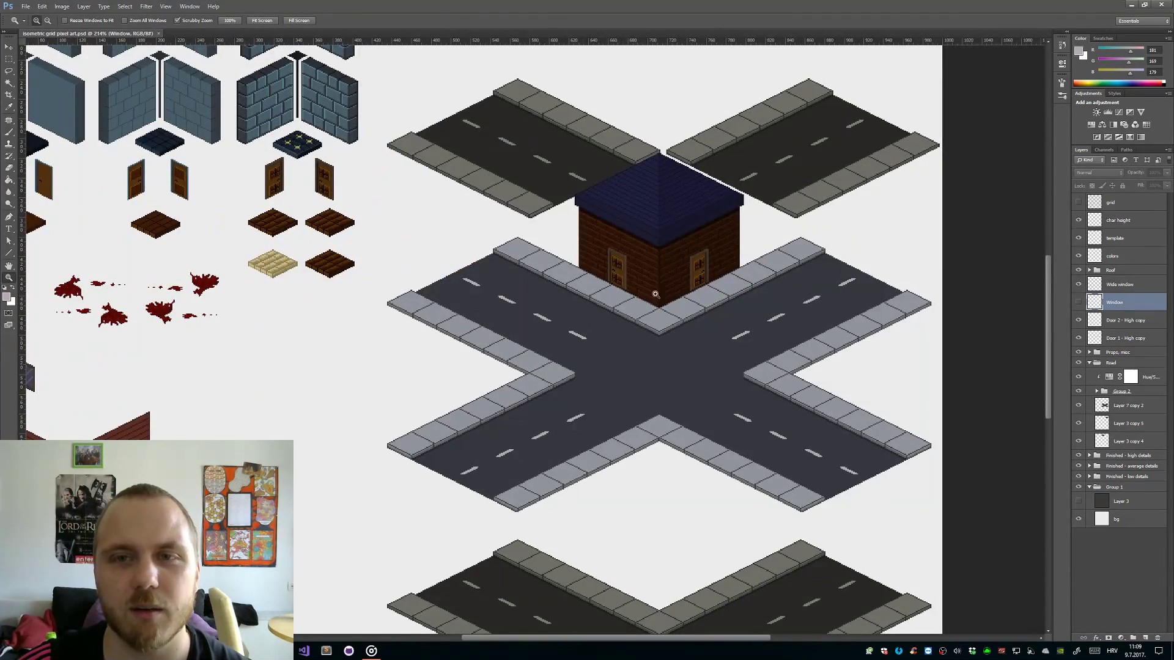
pyautogui.moveTo(603, 269); pyautogui.dragTo(556, 353)
pyautogui.click(1079, 302)
pyautogui.click(1079, 302)
pyautogui.click(1079, 284)
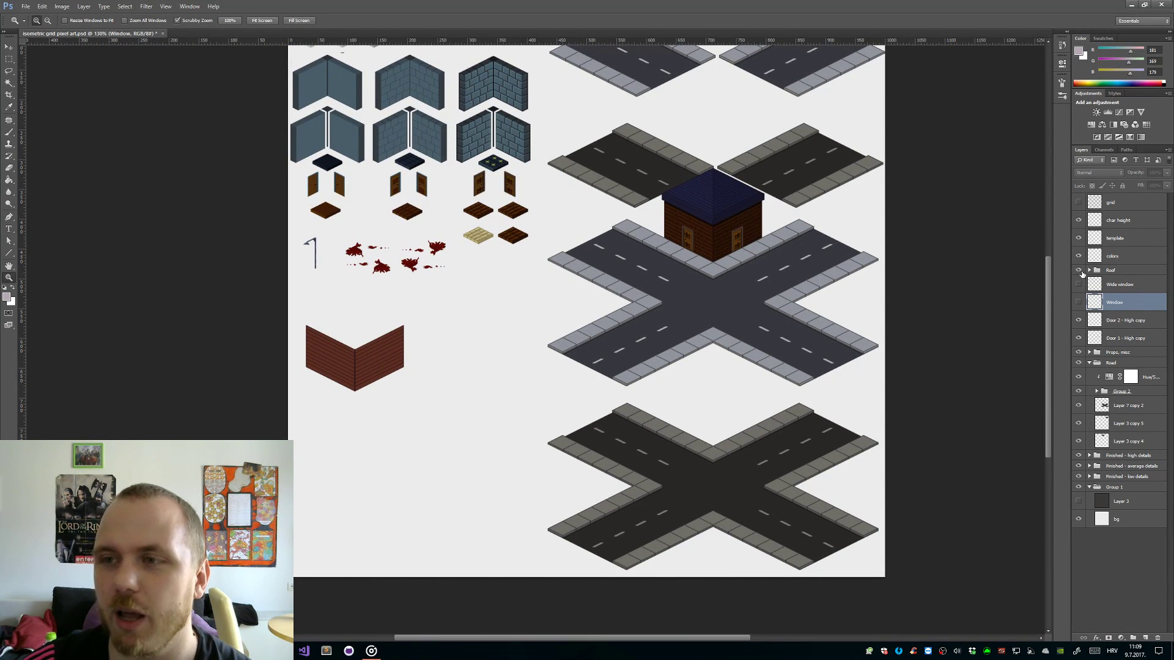
pyautogui.moveTo(765, 278); pyautogui.dragTo(747, 279)
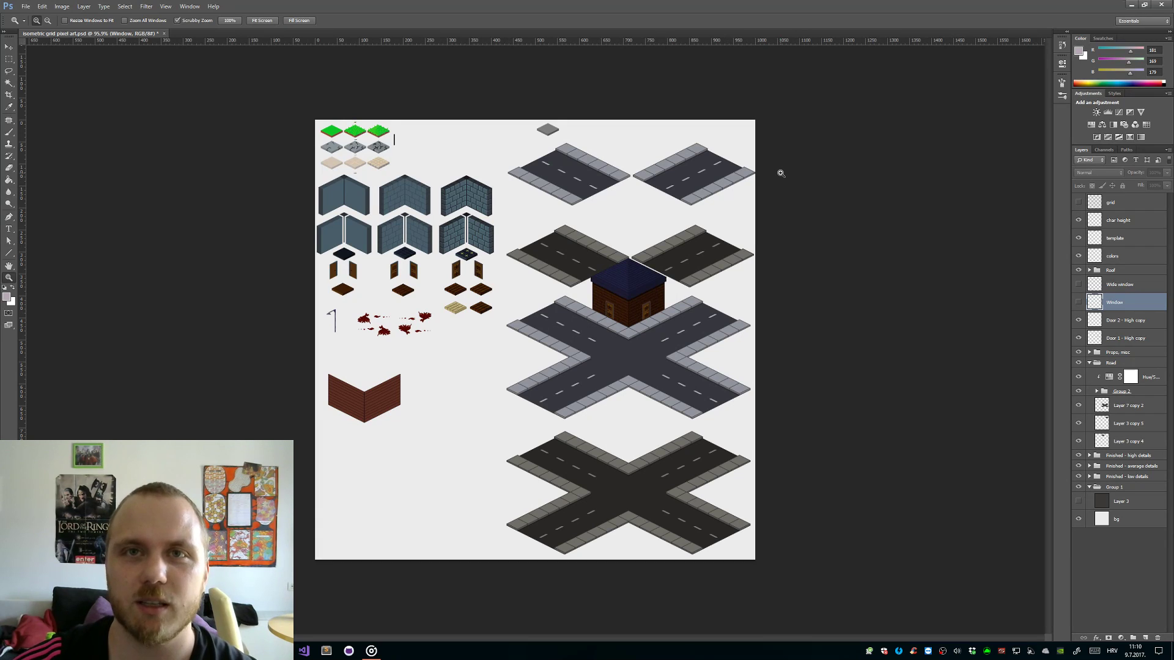
pyautogui.moveTo(648, 313); pyautogui.dragTo(675, 327)
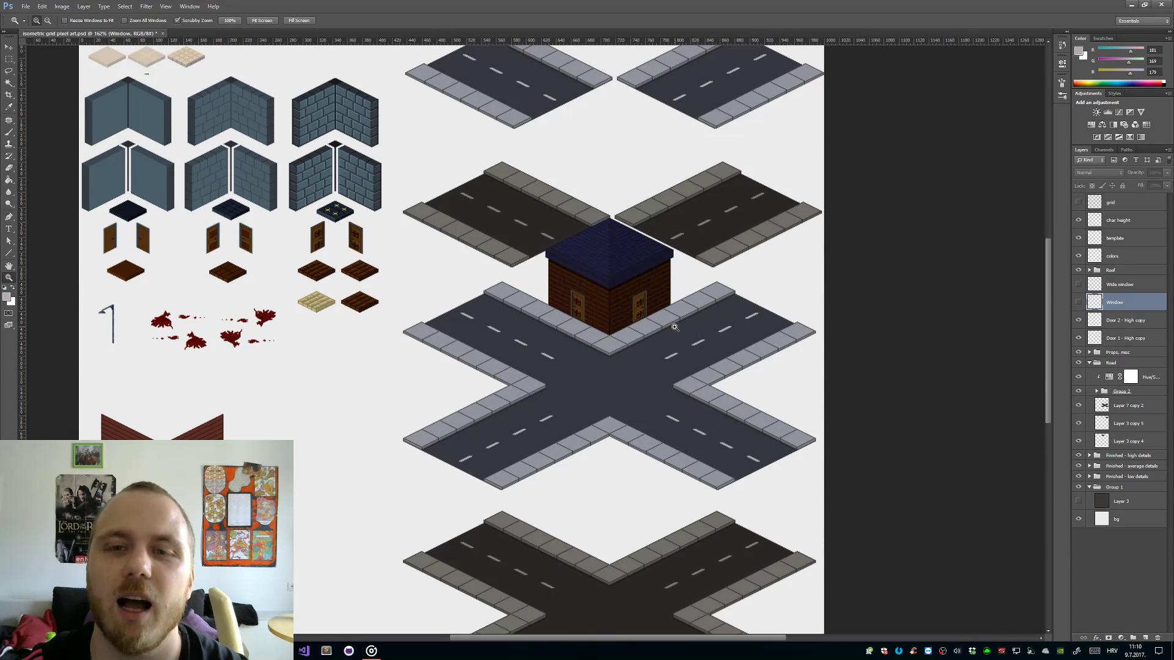
pyautogui.moveTo(660, 315); pyautogui.dragTo(670, 315)
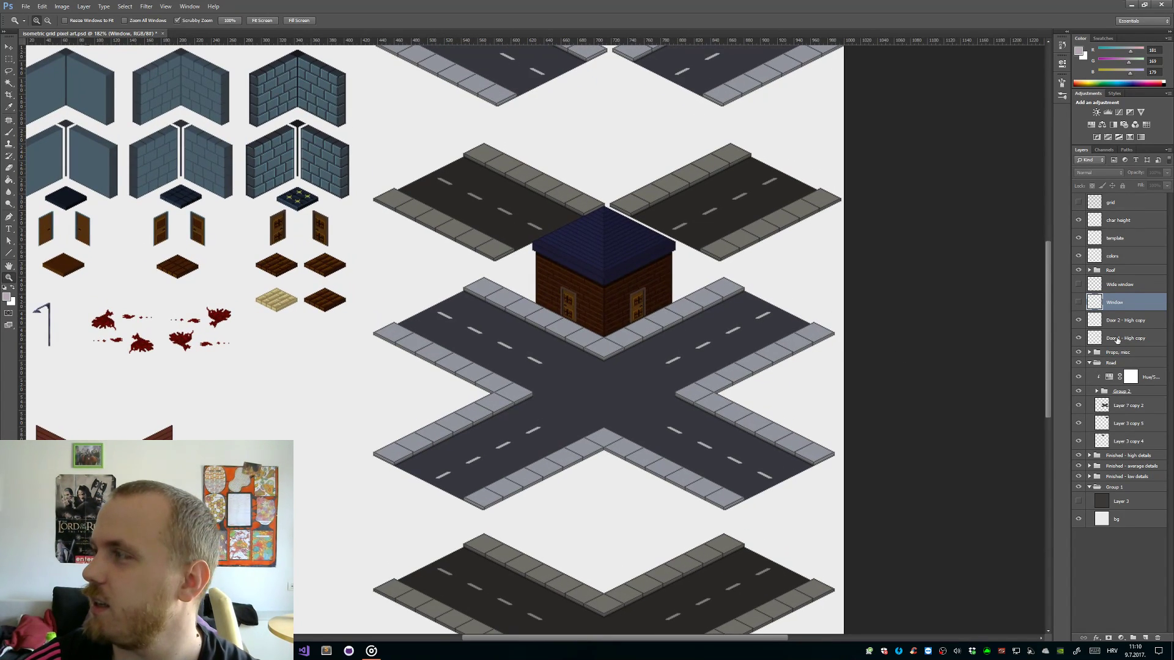
# - Toggle the Window and Wide window layers on and off to compare the artwork with and without them
pyautogui.click(1079, 301)
pyautogui.click(1079, 286)
pyautogui.click(1078, 303)
pyautogui.click(1078, 286)
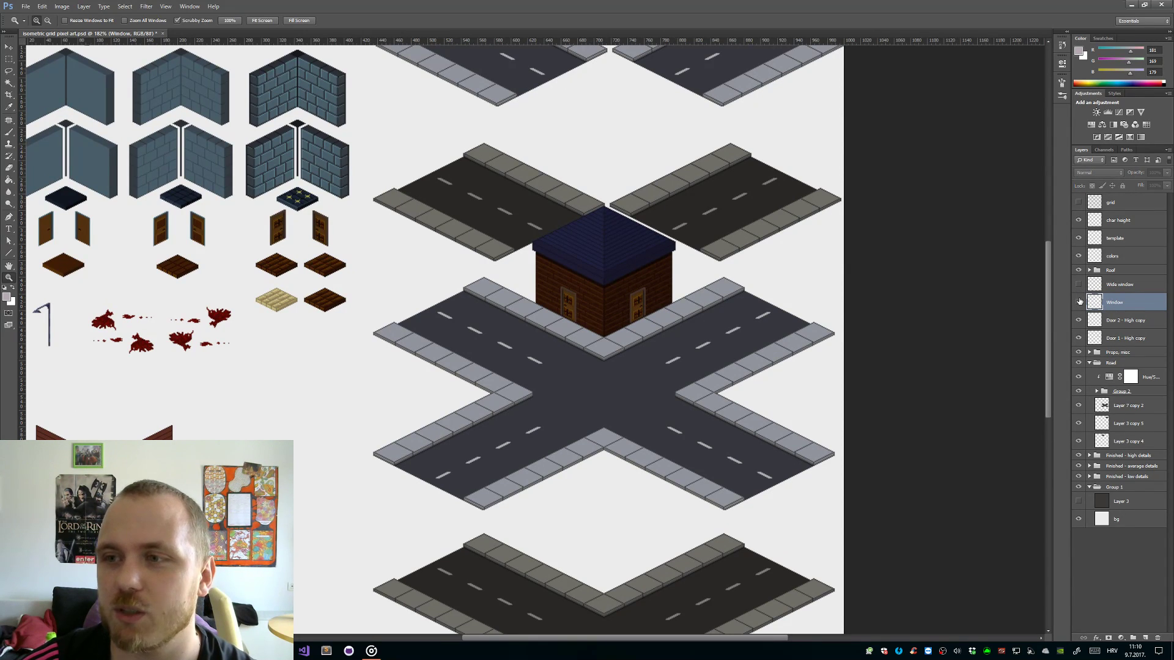
pyautogui.click(1078, 285)
pyautogui.click(1078, 302)
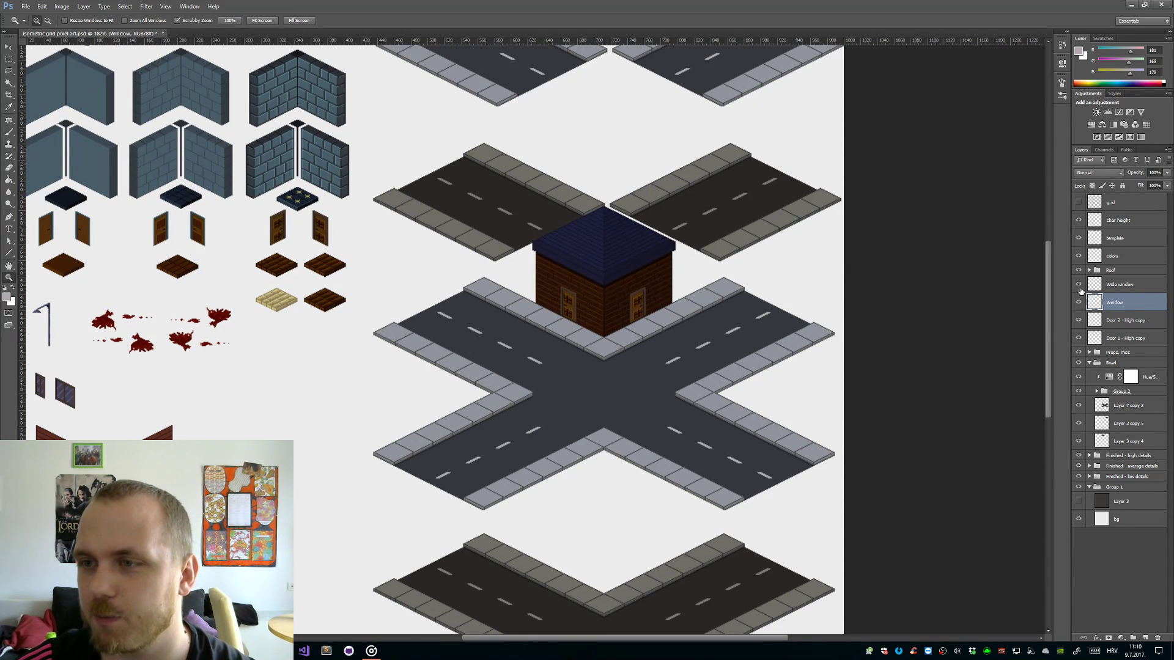
pyautogui.click(1078, 284)
pyautogui.click(1078, 302)
# - Turn the Roof group off and on again, and make the Wide window and Window layers visible
pyautogui.click(1078, 269)
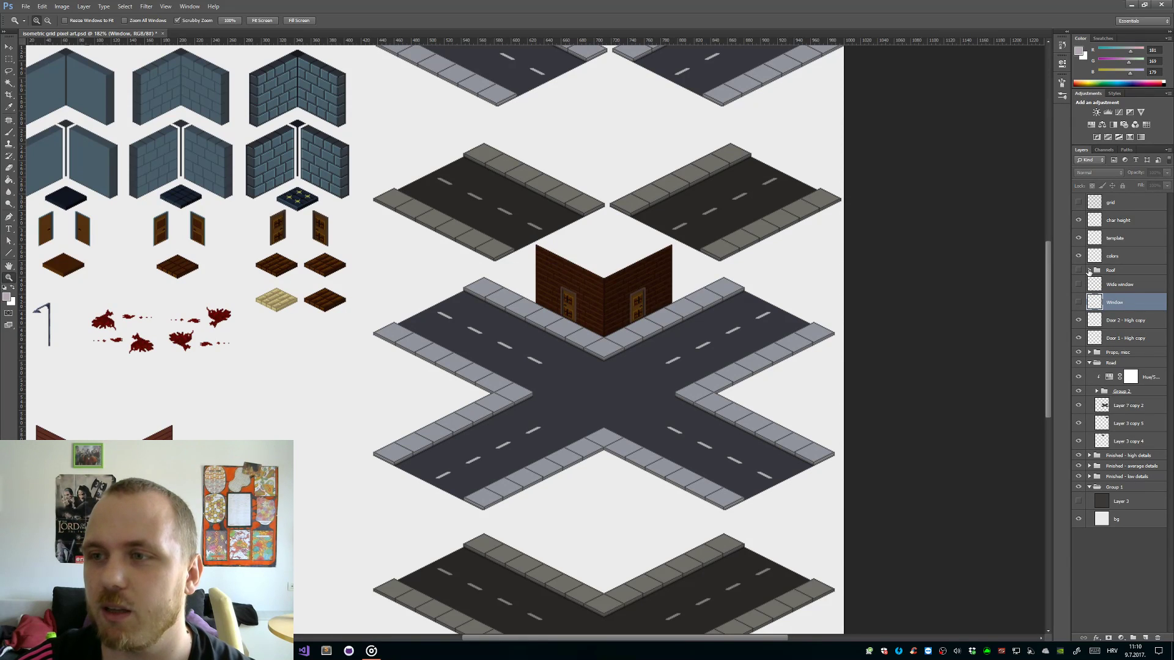
pyautogui.click(1089, 270)
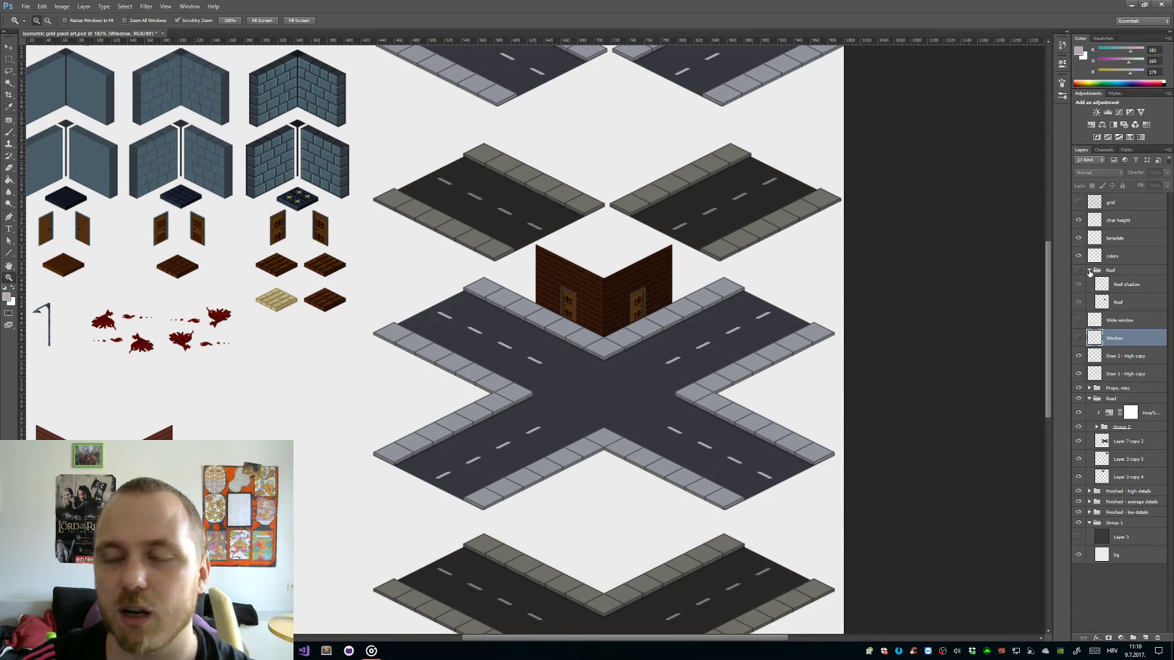
pyautogui.click(1089, 271)
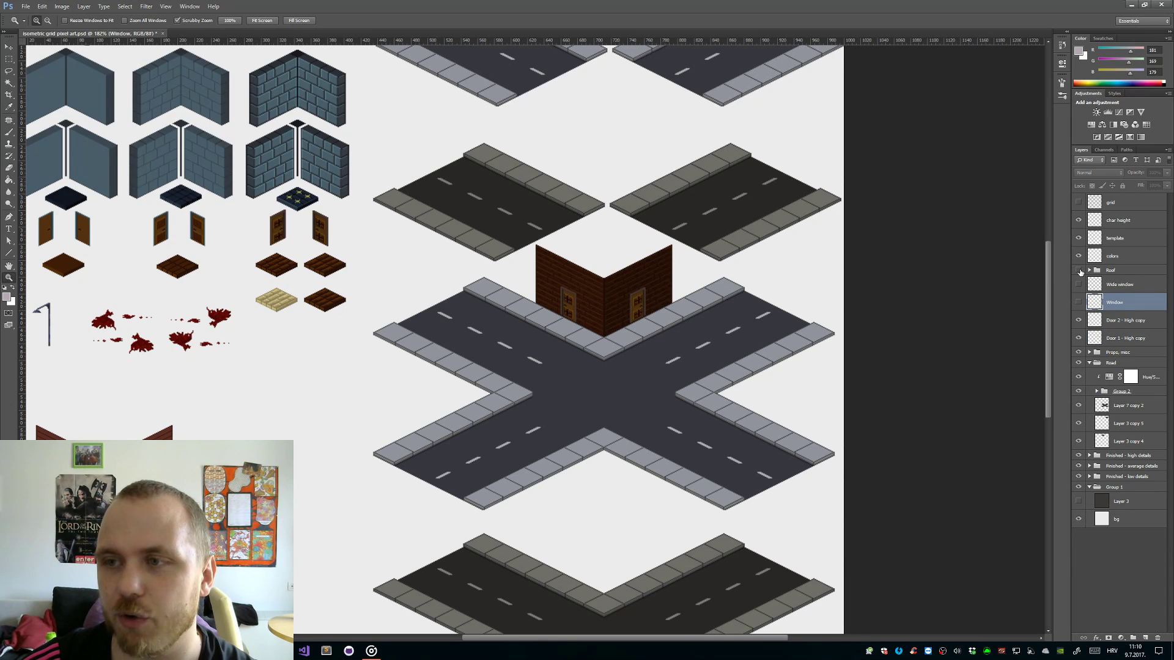
pyautogui.click(1078, 270)
pyautogui.click(1079, 284)
pyautogui.click(1079, 302)
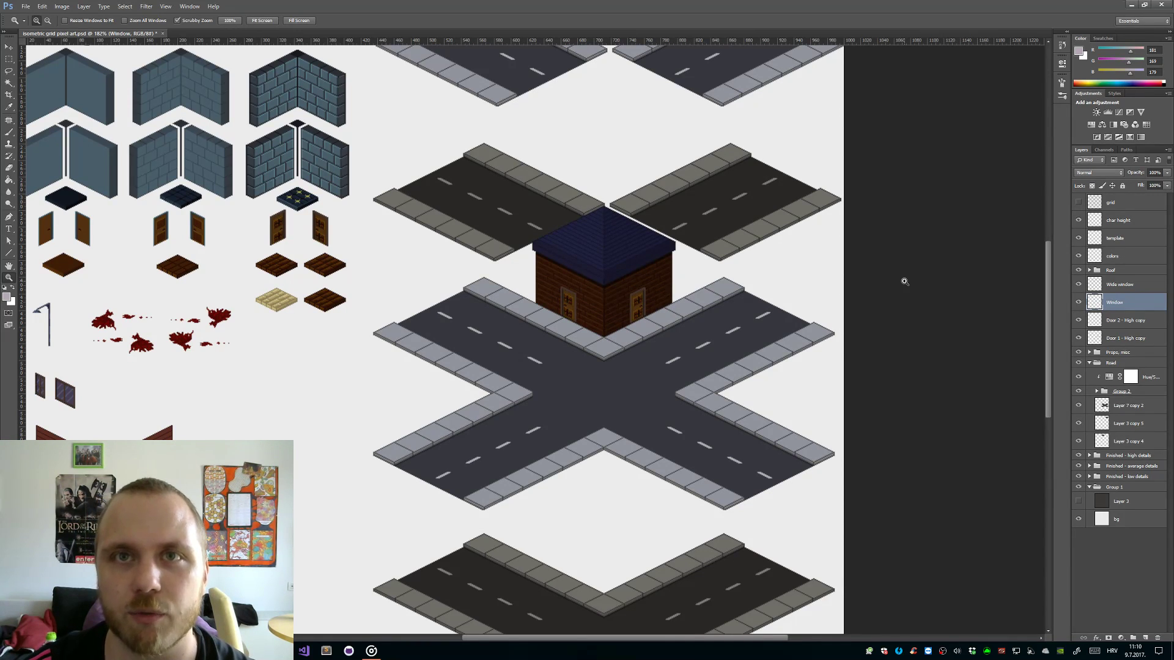
pyautogui.click(1089, 270)
pyautogui.click(1089, 270)
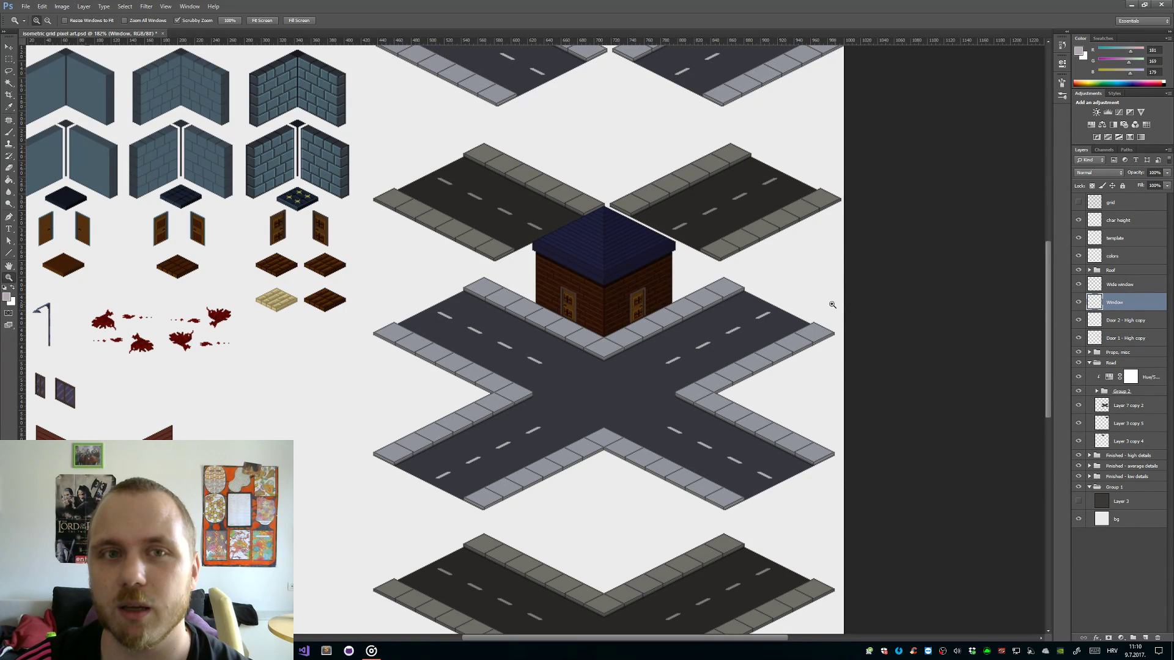
pyautogui.moveTo(487, 188); pyautogui.dragTo(630, 316)
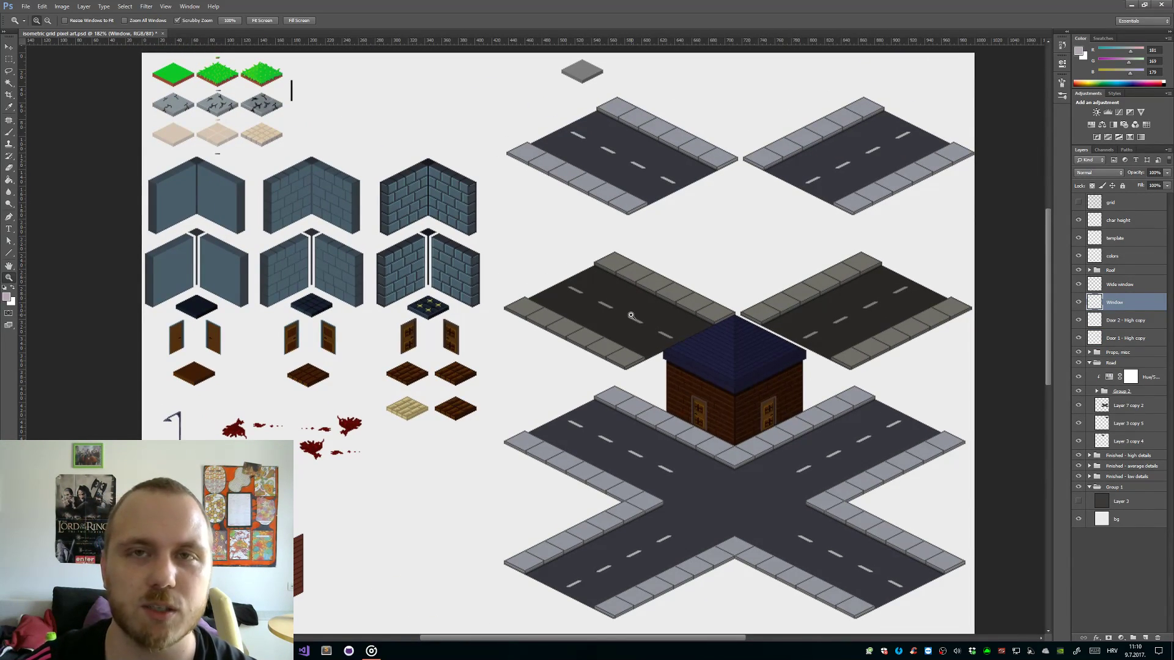
pyautogui.click(1089, 271)
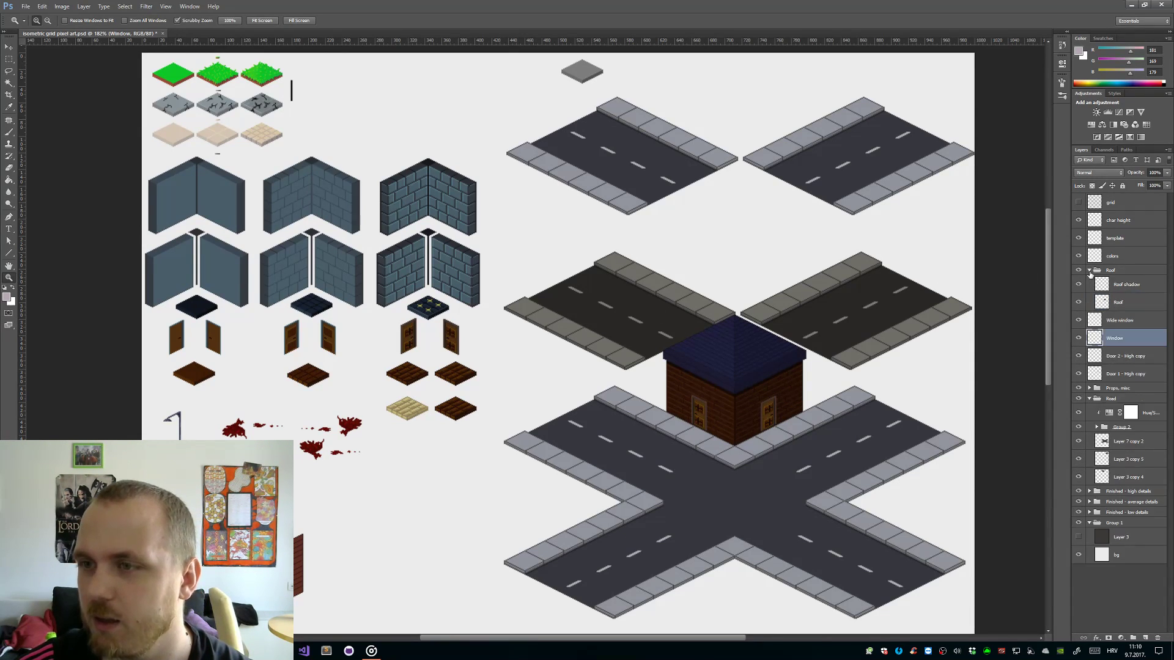
pyautogui.click(1090, 271)
# - Show the grid layer and inspect how the house and roads line up with the isometric grid
pyautogui.click(1078, 202)
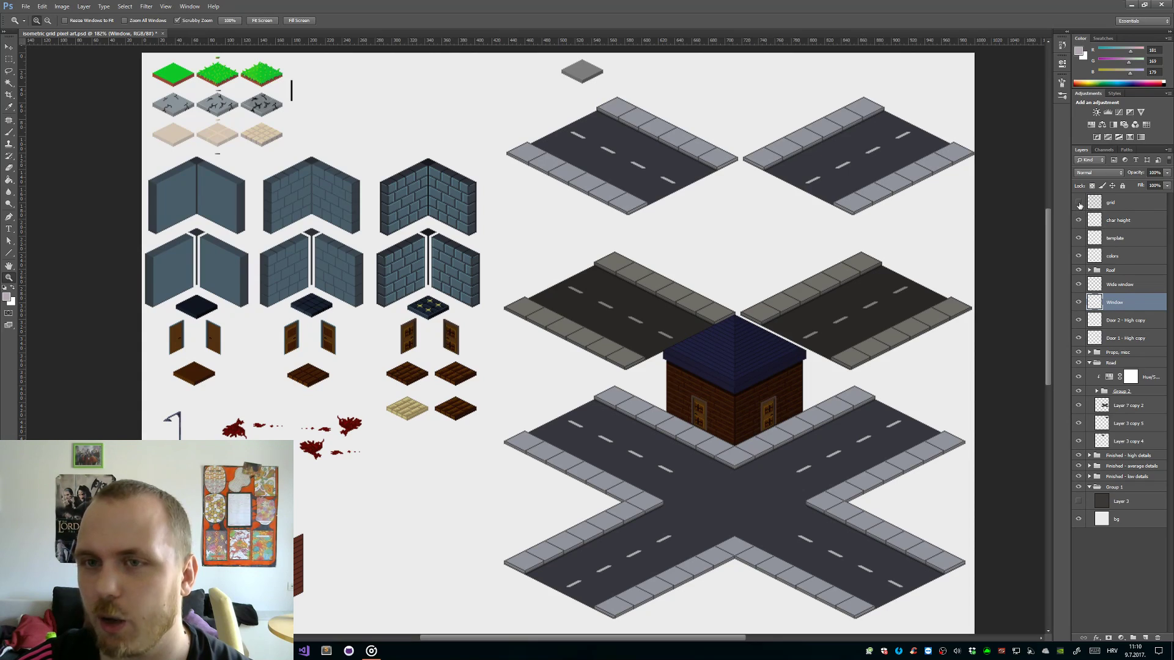
pyautogui.moveTo(619, 419); pyautogui.dragTo(813, 66)
pyautogui.moveTo(510, 326); pyautogui.dragTo(598, 296)
pyautogui.moveTo(643, 327); pyautogui.dragTo(674, 314)
pyautogui.moveTo(768, 288); pyautogui.dragTo(487, 539)
pyautogui.moveTo(737, 324); pyautogui.dragTo(688, 328)
pyautogui.moveTo(685, 329); pyautogui.dragTo(479, 523)
pyautogui.moveTo(774, 189); pyautogui.dragTo(330, 428)
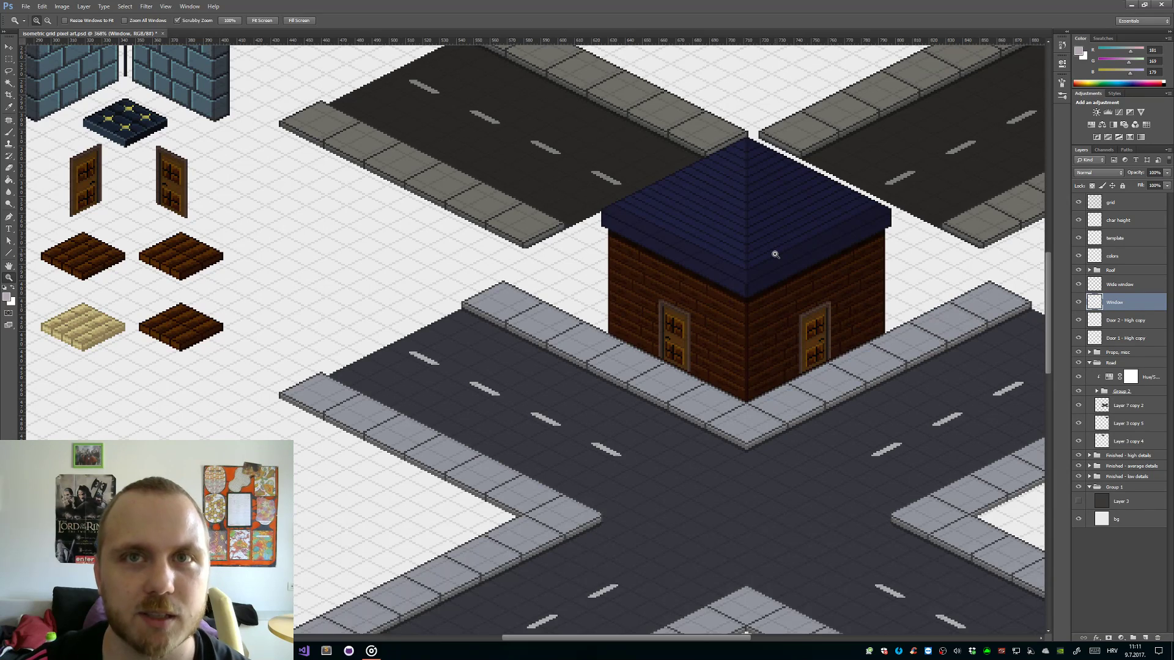
# - Switch to the Pencil tool and try a vertical stroke on an empty part of the grid, undoing it
pyautogui.moveTo(254, 458); pyautogui.dragTo(520, 373)
pyautogui.press('b')
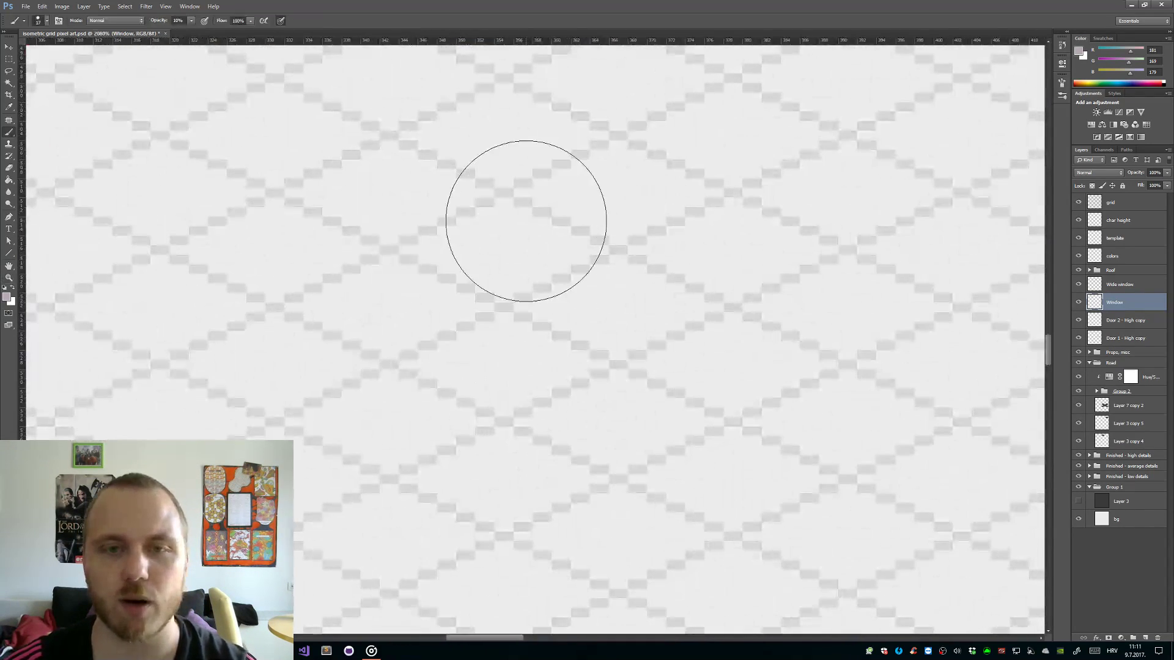
pyautogui.rightClick(8, 131)
pyautogui.click(43, 140)
pyautogui.moveTo(561, 292); pyautogui.dragTo(530, 279)
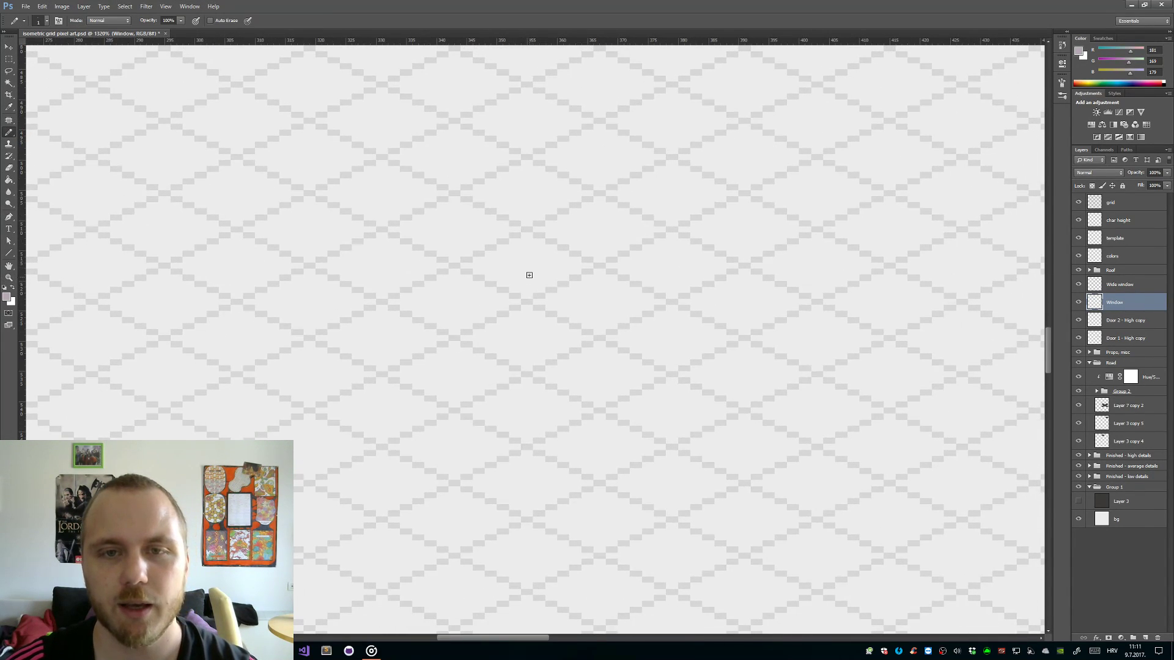
pyautogui.moveTo(517, 199); pyautogui.dragTo(530, 348)
pyautogui.hotkey('ctrl', 'z')
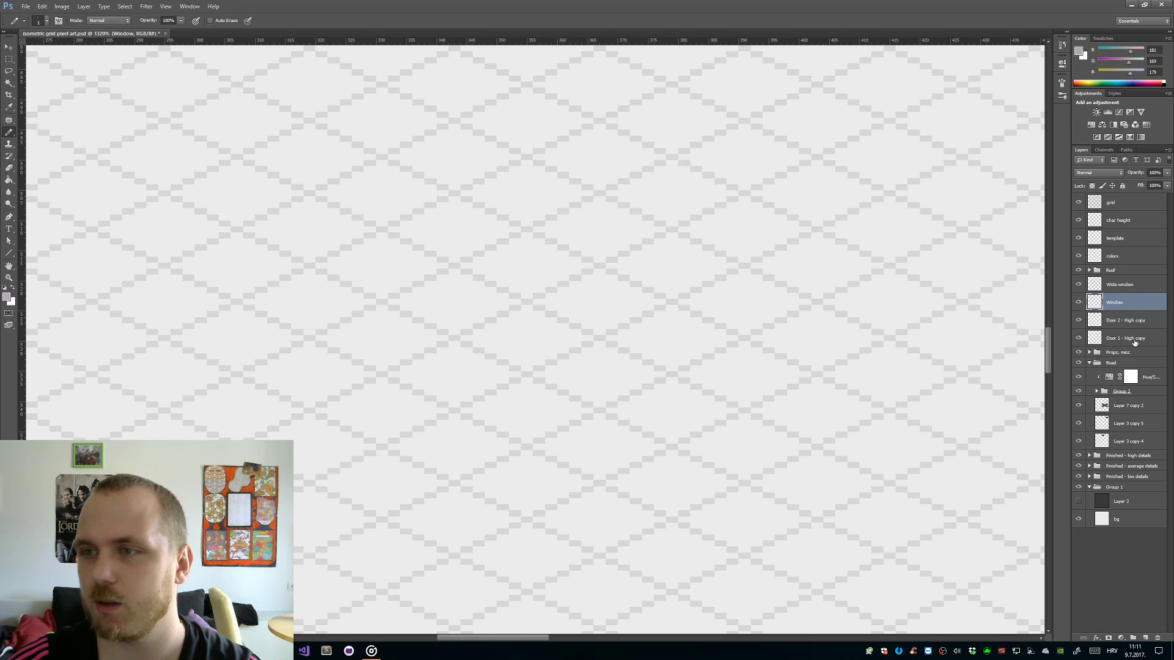
# - Create a new layer directly above the char height layer and undo a trial vertical stroke on it
pyautogui.click(1135, 222)
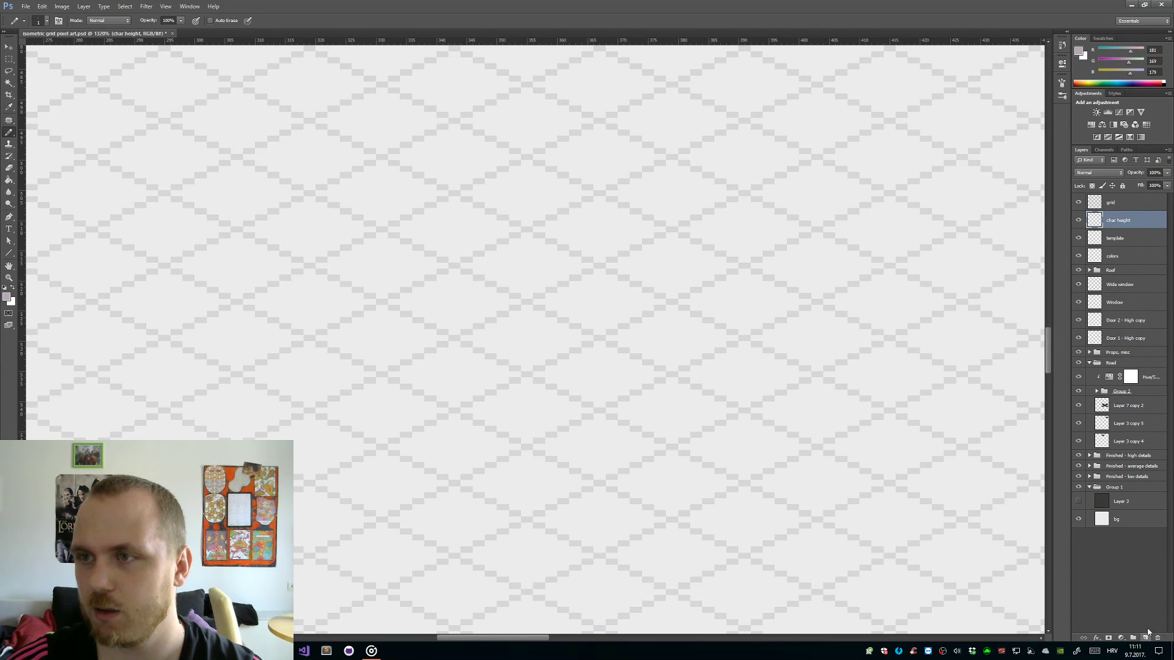
pyautogui.click(1144, 638)
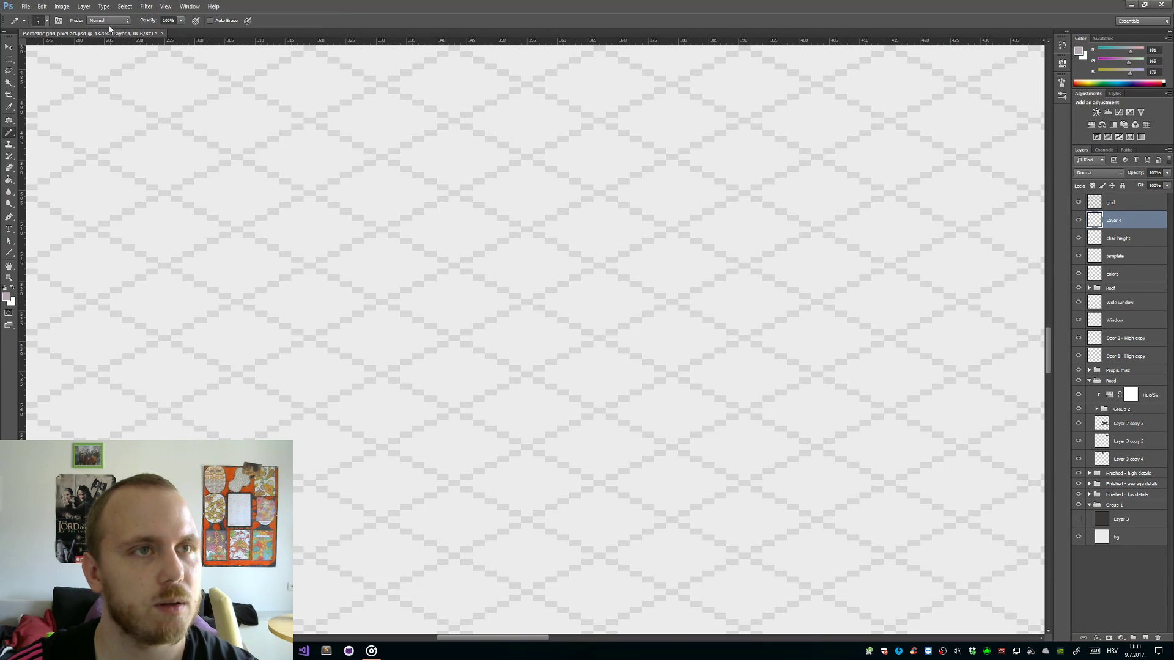
pyautogui.moveTo(267, 222); pyautogui.dragTo(267, 320)
pyautogui.hotkey('ctrl', 'z')
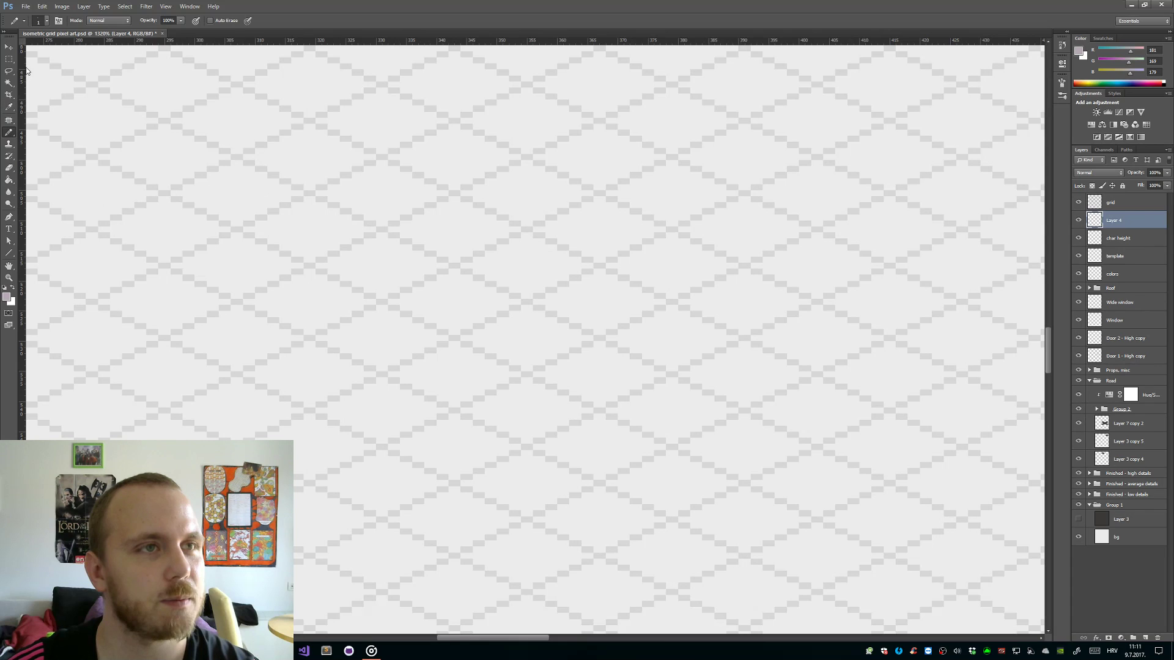
# - Set the foreground colour to black (000000)
pyautogui.click(8, 296)
pyautogui.moveTo(314, 152); pyautogui.dragTo(167, 246)
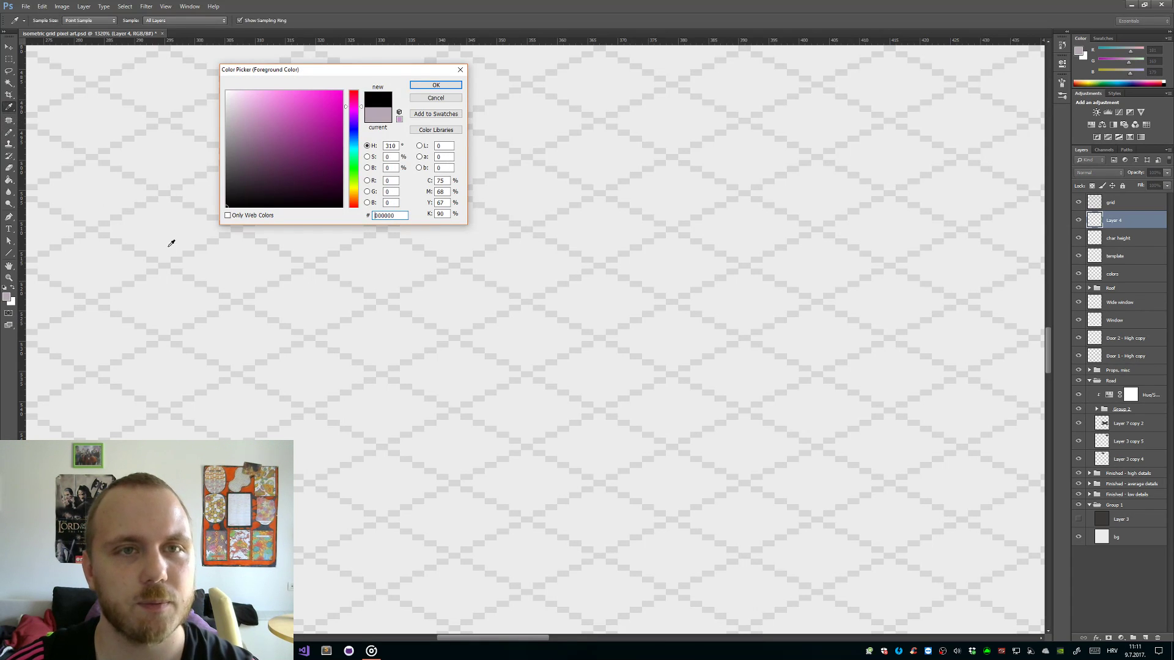
pyautogui.click(437, 86)
# - Sketch a small standing human figure in black on the new layer in the empty grid area
pyautogui.moveTo(505, 199)
pyautogui.mouseDown()
pyautogui.moveTo(504, 427)
pyautogui.moveTo(572, 372)
pyautogui.moveTo(572, 330)
pyautogui.moveTo(533, 326)
pyautogui.moveTo(549, 322)
pyautogui.moveTo(565, 248)
pyautogui.moveTo(547, 254)
pyautogui.moveTo(547, 278)
pyautogui.moveTo(568, 309)
pyautogui.moveTo(560, 279)
pyautogui.moveTo(500, 314)
pyautogui.moveTo(553, 321)
pyautogui.moveTo(537, 296)
pyautogui.moveTo(539, 204)
pyautogui.moveTo(523, 242)
pyautogui.moveTo(581, 209)
pyautogui.moveTo(554, 220)
pyautogui.moveTo(550, 242)
pyautogui.moveTo(489, 218)
pyautogui.moveTo(499, 237)
pyautogui.moveTo(511, 211)
pyautogui.mouseUp()
pyautogui.moveTo(624, 219); pyautogui.dragTo(562, 368)
pyautogui.moveTo(480, 347)
pyautogui.mouseDown()
pyautogui.moveTo(480, 318)
pyautogui.moveTo(460, 321)
pyautogui.moveTo(480, 286)
pyautogui.moveTo(494, 303)
pyautogui.moveTo(482, 271)
pyautogui.moveTo(456, 353)
pyautogui.mouseUp()
# - Move the black figure in front of the house's left door to compare its scale
pyautogui.hotkey('ctrl', 'space')
pyautogui.moveTo(571, 356); pyautogui.dragTo(503, 373)
pyautogui.moveTo(622, 380); pyautogui.dragTo(830, 318)
pyautogui.moveTo(799, 355); pyautogui.dragTo(840, 346)
pyautogui.press('v')
pyautogui.moveTo(682, 325); pyautogui.dragTo(702, 347)
pyautogui.press('z')
pyautogui.moveTo(808, 354); pyautogui.dragTo(758, 355)
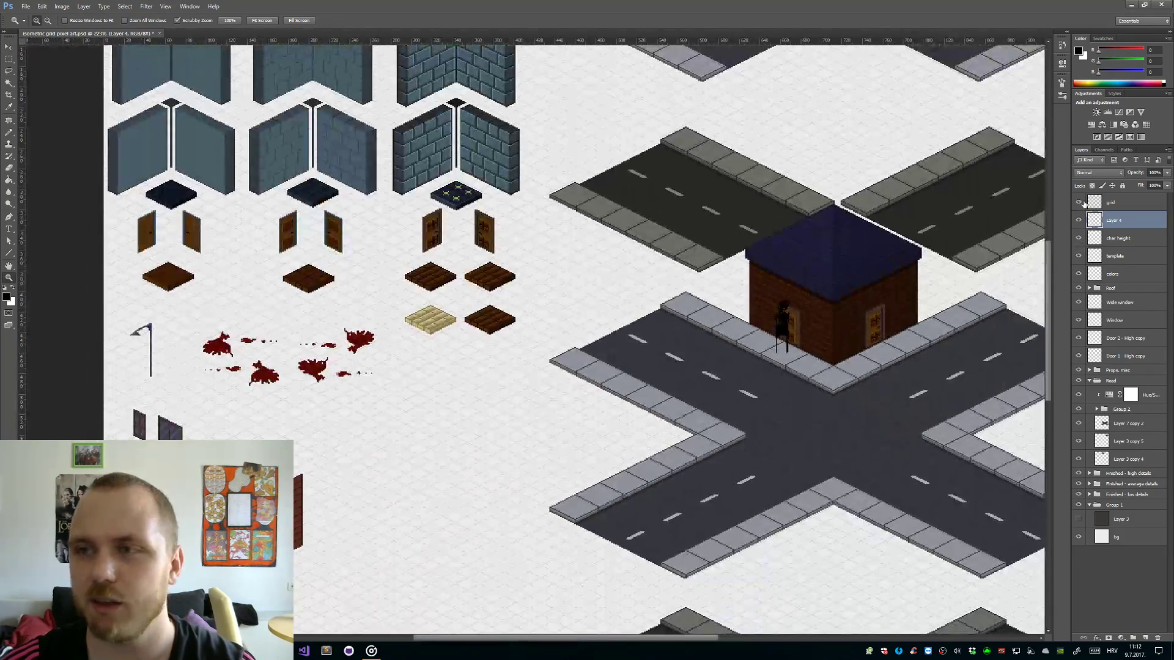
# - Hide the grid layer and move the black figure to the empty canvas area below the wooden floor tiles
pyautogui.click(1078, 203)
pyautogui.moveTo(836, 357); pyautogui.dragTo(881, 359)
pyautogui.press('v')
pyautogui.moveTo(799, 383); pyautogui.dragTo(187, 495)
pyautogui.press('z')
pyautogui.moveTo(312, 454); pyautogui.dragTo(638, 456)
pyautogui.press('space')
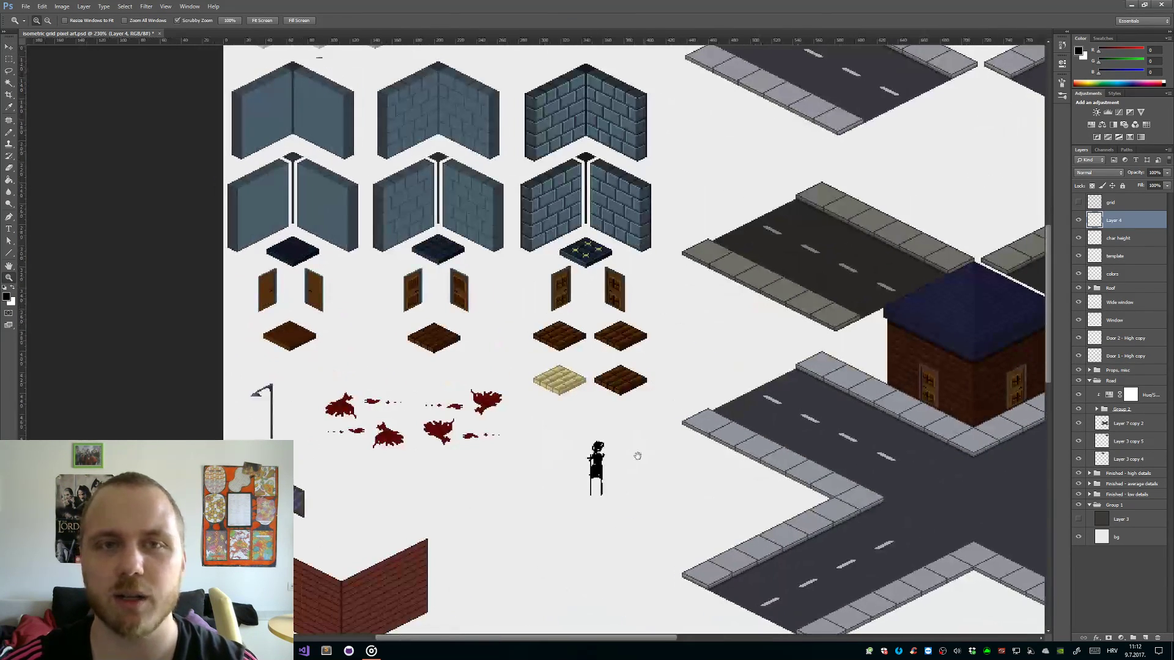
# - Move the vertical line on the char height layer down from beside the grass tiles to the empty canvas below the figure
pyautogui.click(1129, 243)
pyautogui.moveTo(706, 178); pyautogui.dragTo(683, 185)
pyautogui.press('v')
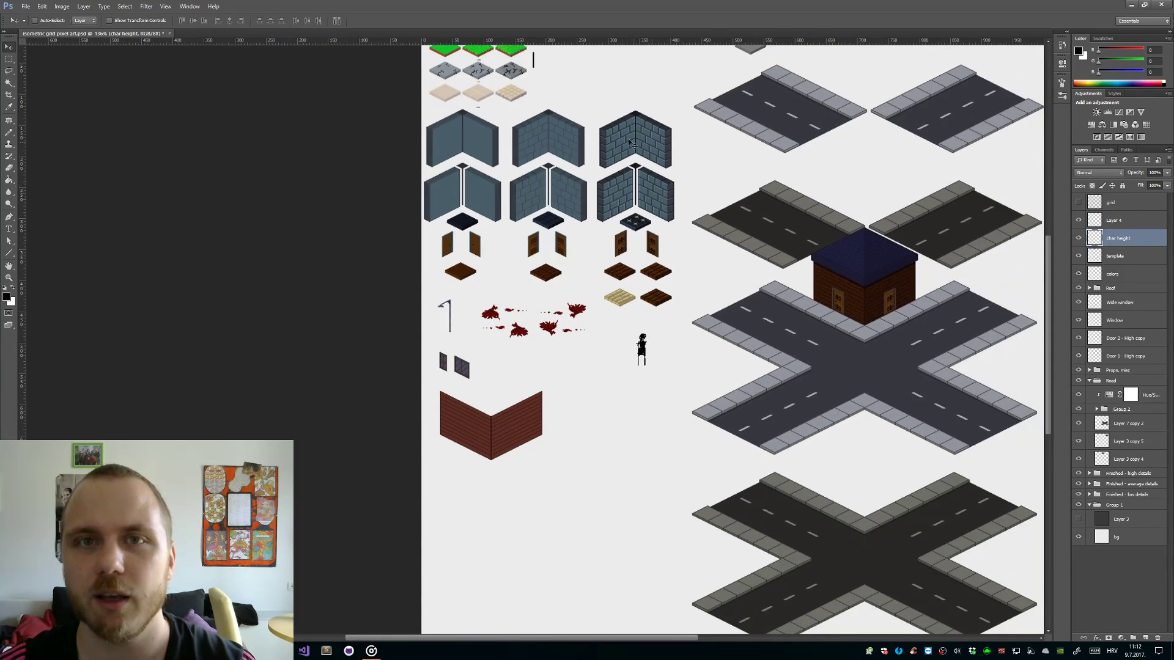
pyautogui.moveTo(552, 69); pyautogui.dragTo(616, 470)
# - Place the character-height line against the house's left door to compare their heights
pyautogui.press('z')
pyautogui.moveTo(659, 518); pyautogui.dragTo(724, 517)
pyautogui.moveTo(425, 289); pyautogui.dragTo(446, 344)
pyautogui.press('v')
pyautogui.moveTo(382, 273); pyautogui.dragTo(509, 287)
pyautogui.moveTo(738, 150); pyautogui.dragTo(388, 383)
pyautogui.moveTo(183, 491); pyautogui.dragTo(471, 485)
pyautogui.moveTo(386, 503); pyautogui.dragTo(555, 258)
pyautogui.scroll(3, 558, 270)
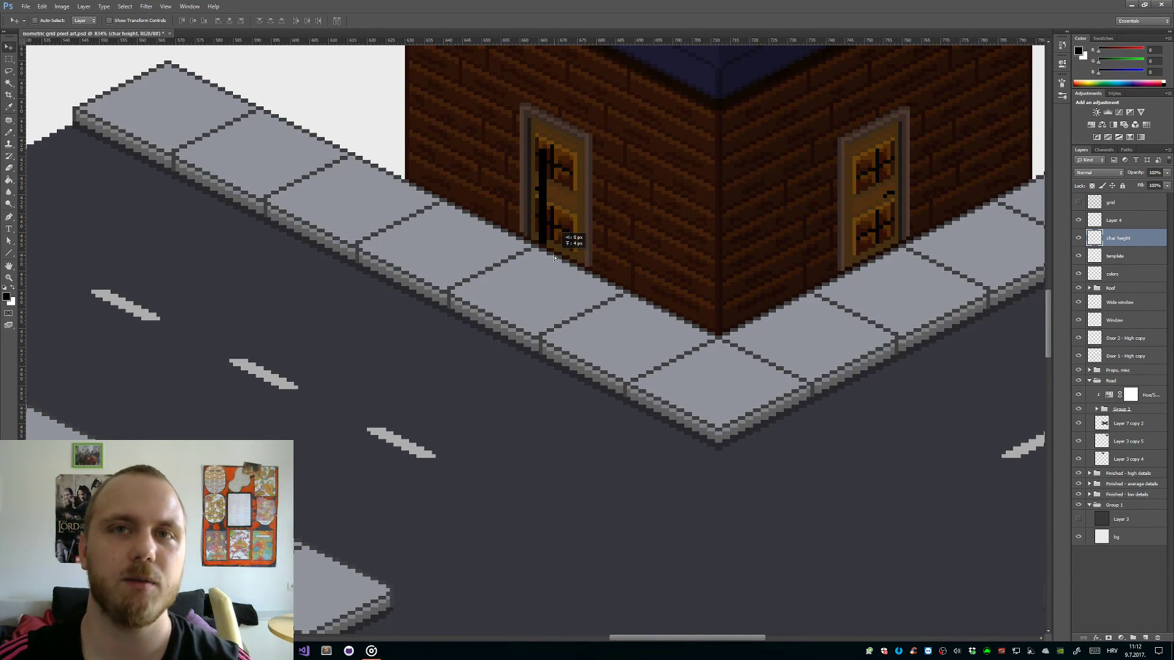
# - Move the character-height line away from the door to the empty area between the brick wall and the crossroads
pyautogui.moveTo(554, 257); pyautogui.dragTo(345, 383)
pyautogui.press('z')
pyautogui.moveTo(488, 408); pyautogui.dragTo(737, 263)
pyautogui.press('v')
pyautogui.moveTo(857, 227); pyautogui.dragTo(497, 404)
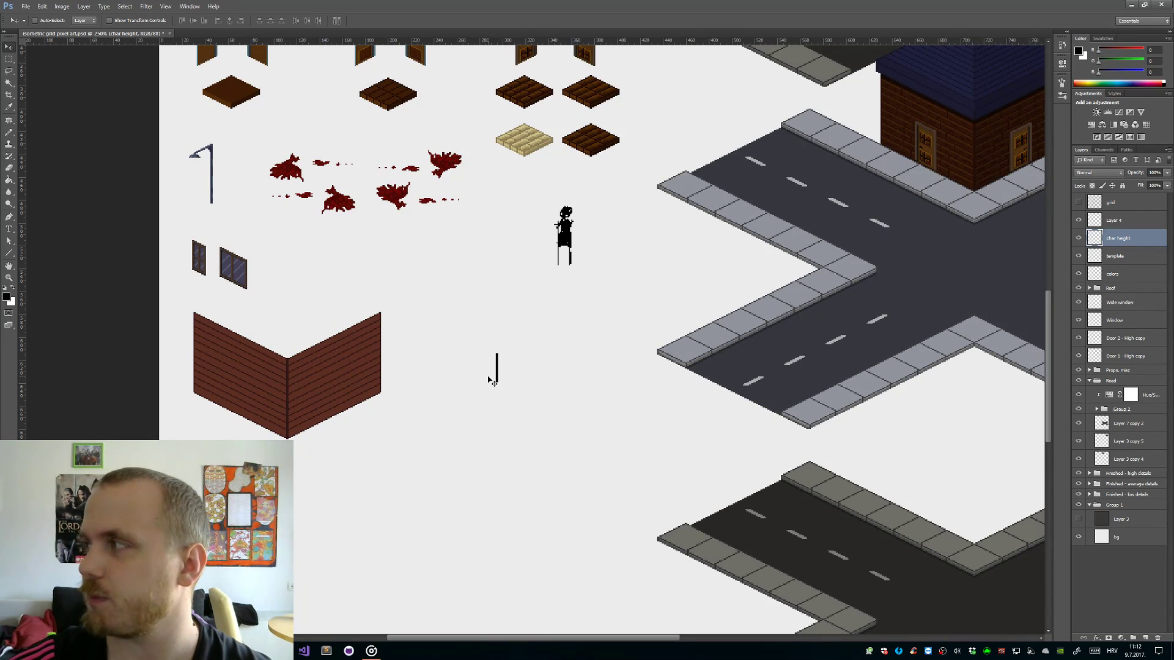
# - Zoom in on the character-height line and show the grid layer again
pyautogui.press('z')
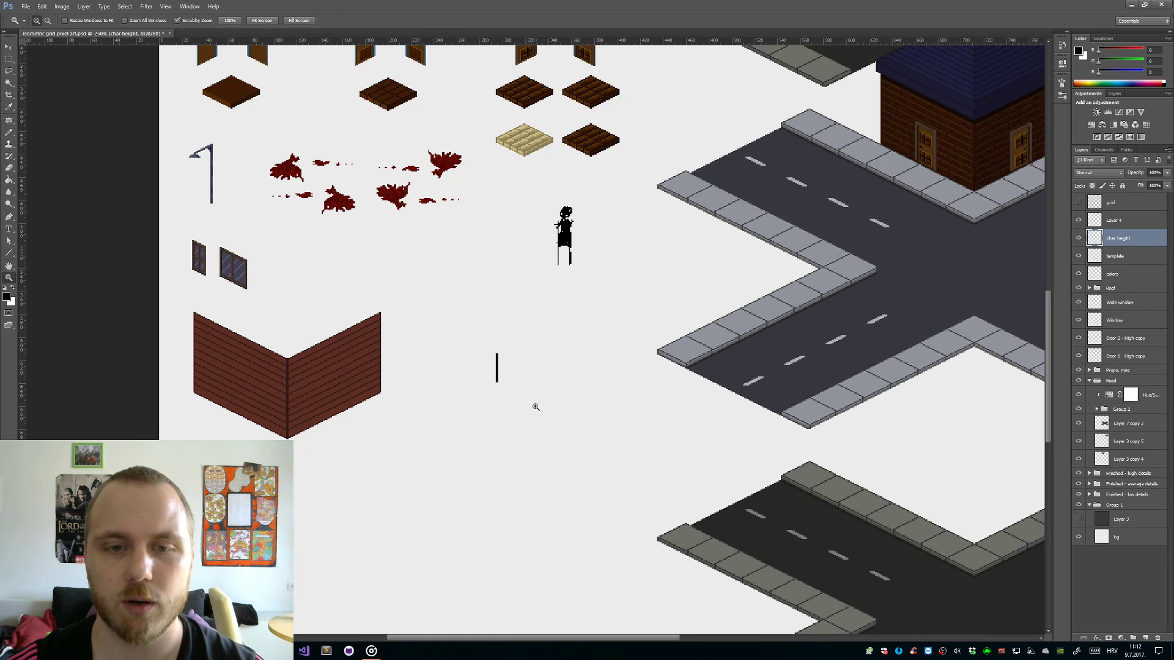
pyautogui.click(489, 389)
pyautogui.click(1078, 203)
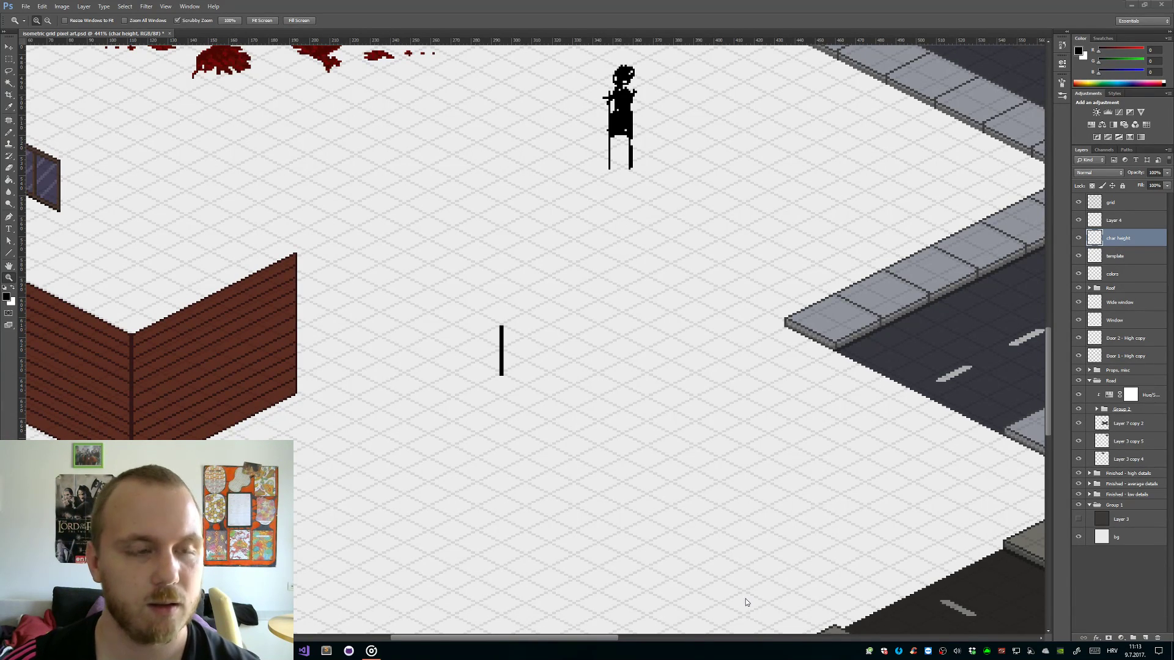
# - Move the character-height line up and left to the adjacent intersection of the isometric grid
pyautogui.press('XF86AudioLowerVolume')
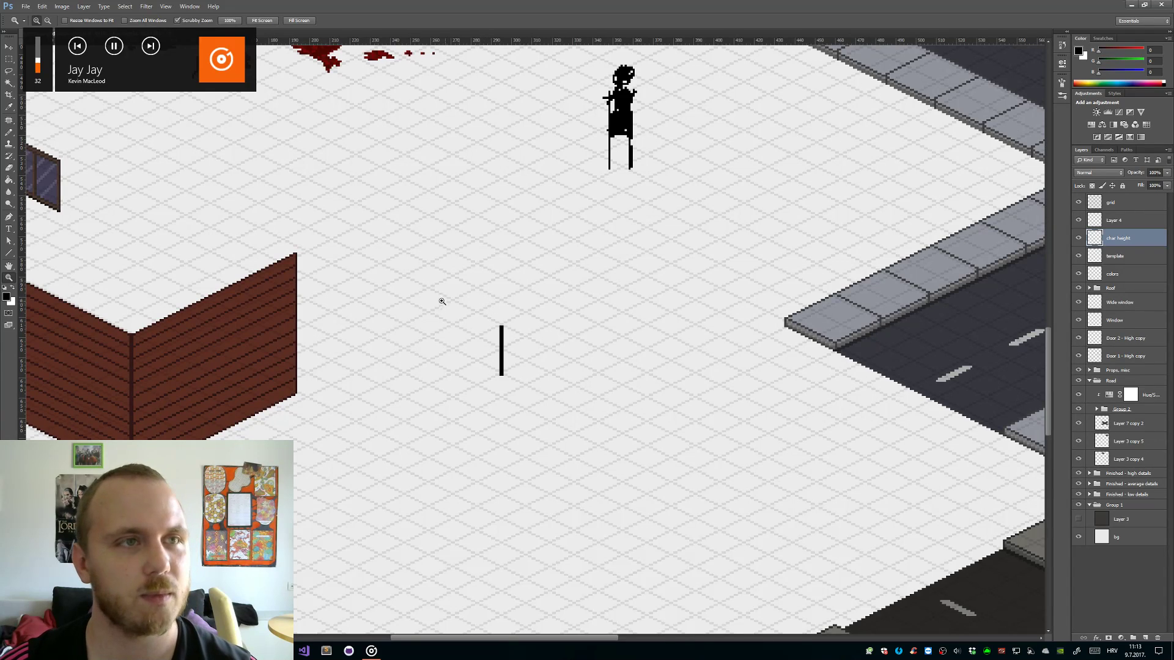
pyautogui.click(543, 310)
pyautogui.moveTo(487, 358); pyautogui.dragTo(531, 363)
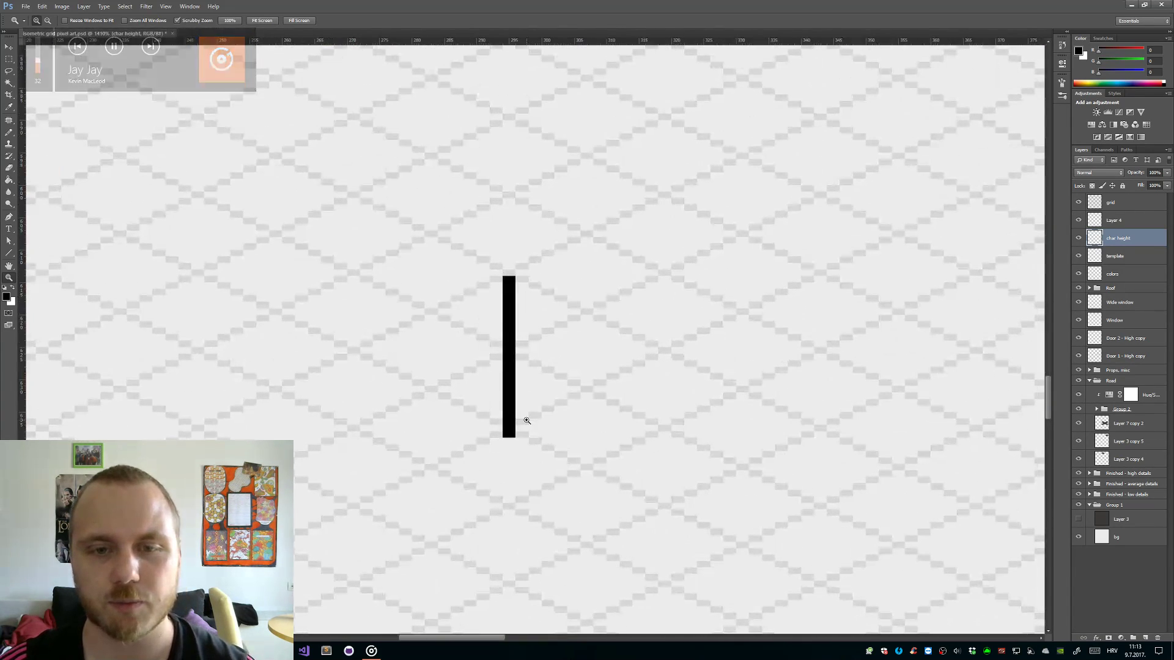
pyautogui.press('b')
pyautogui.press('v')
pyautogui.moveTo(516, 420)
pyautogui.mouseDown()
pyautogui.moveTo(599, 380)
pyautogui.moveTo(432, 376)
pyautogui.mouseUp()
# - On Layer 4, pencil a one-pixel-wide vertical line beside the character-height line, about half its height and level with its foot
pyautogui.press('z')
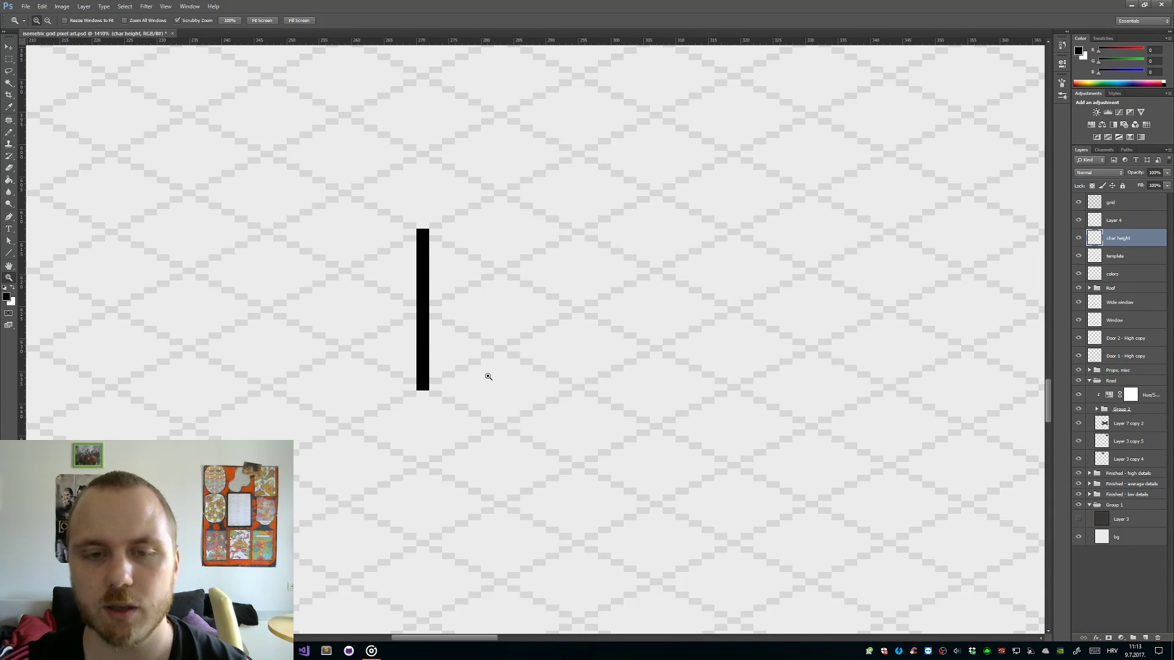
pyautogui.moveTo(601, 346)
pyautogui.mouseDown()
pyautogui.moveTo(526, 365)
pyautogui.moveTo(616, 348)
pyautogui.mouseUp()
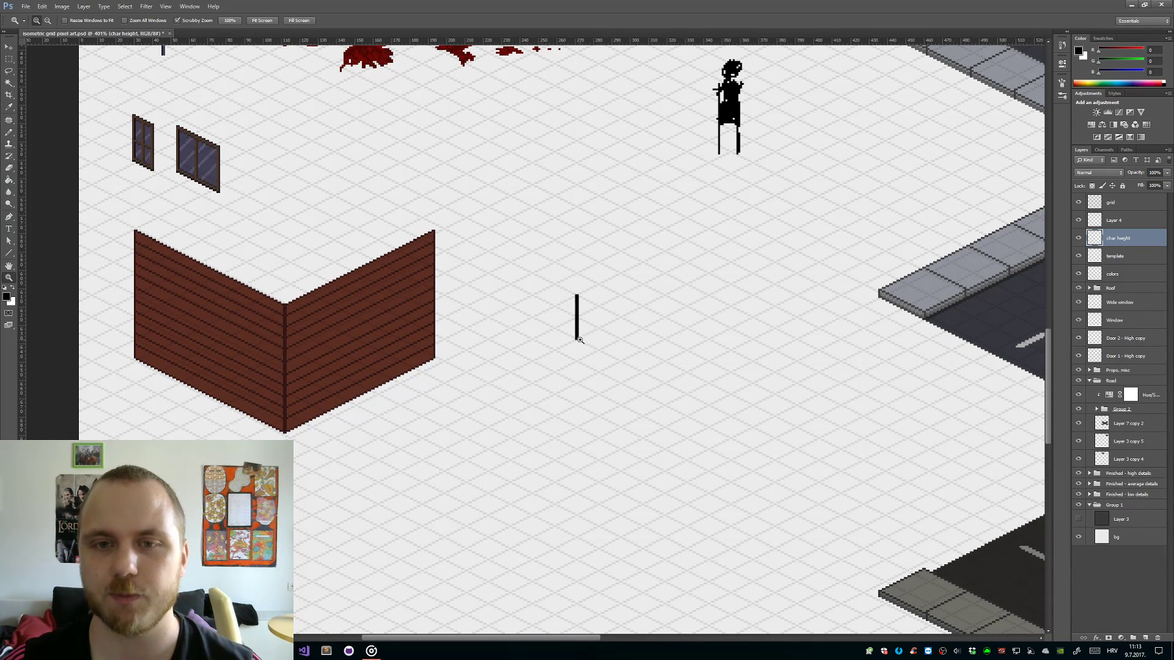
pyautogui.moveTo(579, 340); pyautogui.dragTo(613, 324)
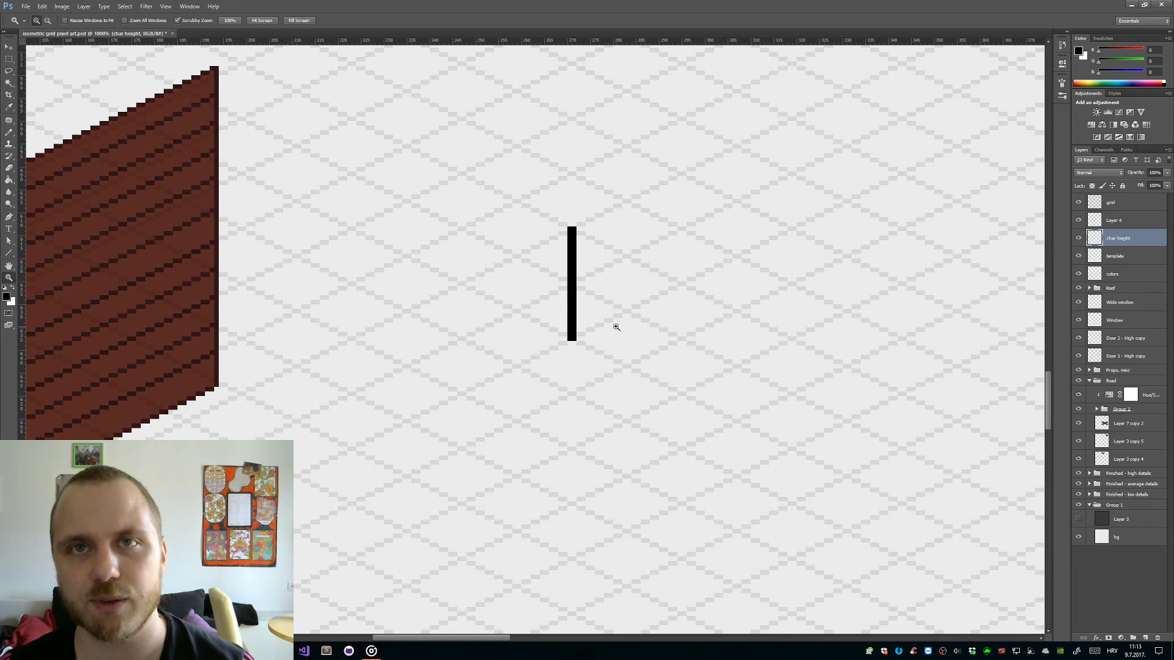
pyautogui.moveTo(621, 317)
pyautogui.mouseDown()
pyautogui.moveTo(634, 313)
pyautogui.moveTo(540, 330)
pyautogui.mouseUp()
pyautogui.click(1126, 227)
pyautogui.press('b')
pyautogui.press('z')
pyautogui.moveTo(516, 373)
pyautogui.mouseDown()
pyautogui.moveTo(552, 368)
pyautogui.moveTo(558, 396)
pyautogui.moveTo(582, 207)
pyautogui.mouseUp()
pyautogui.press('b')
pyautogui.press('z')
pyautogui.moveTo(686, 203)
pyautogui.mouseDown()
pyautogui.moveTo(651, 207)
pyautogui.moveTo(600, 310)
pyautogui.mouseUp()
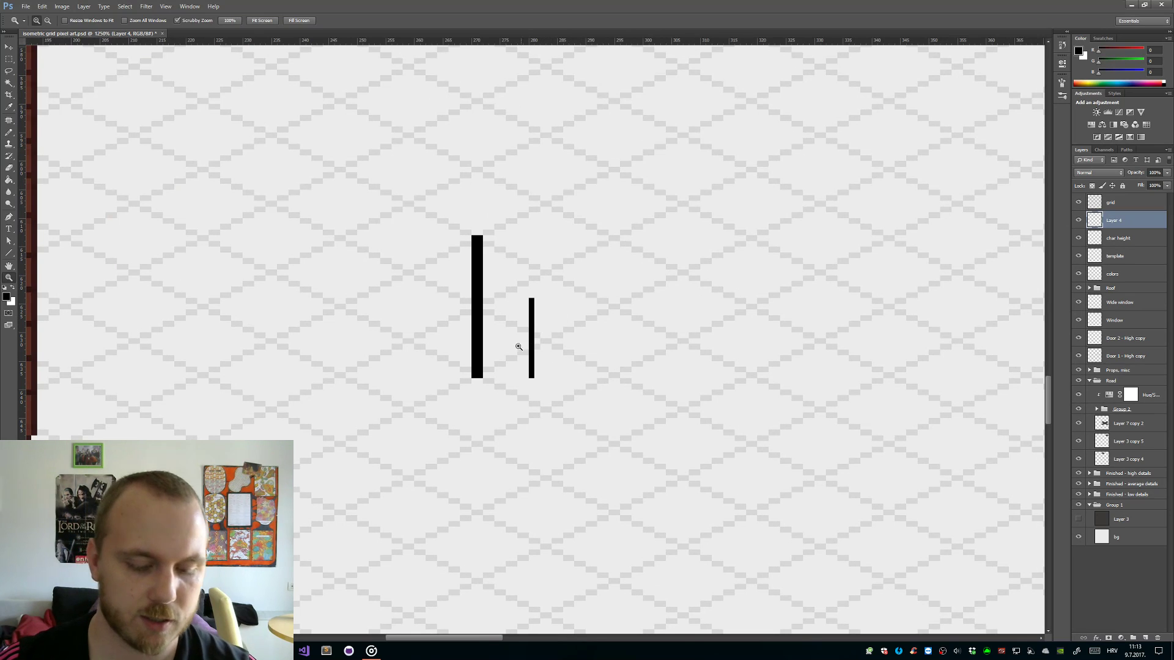
# - Measure from the foot of the short line up to the character-height line's top with a marquee selection
pyautogui.press('m')
pyautogui.moveTo(533, 377); pyautogui.dragTo(531, 238)
pyautogui.hotkey('ctrl', 'd')
# - Draw a second vertical leg line beside the short one and erase the tops so both are equally tall
pyautogui.press('b')
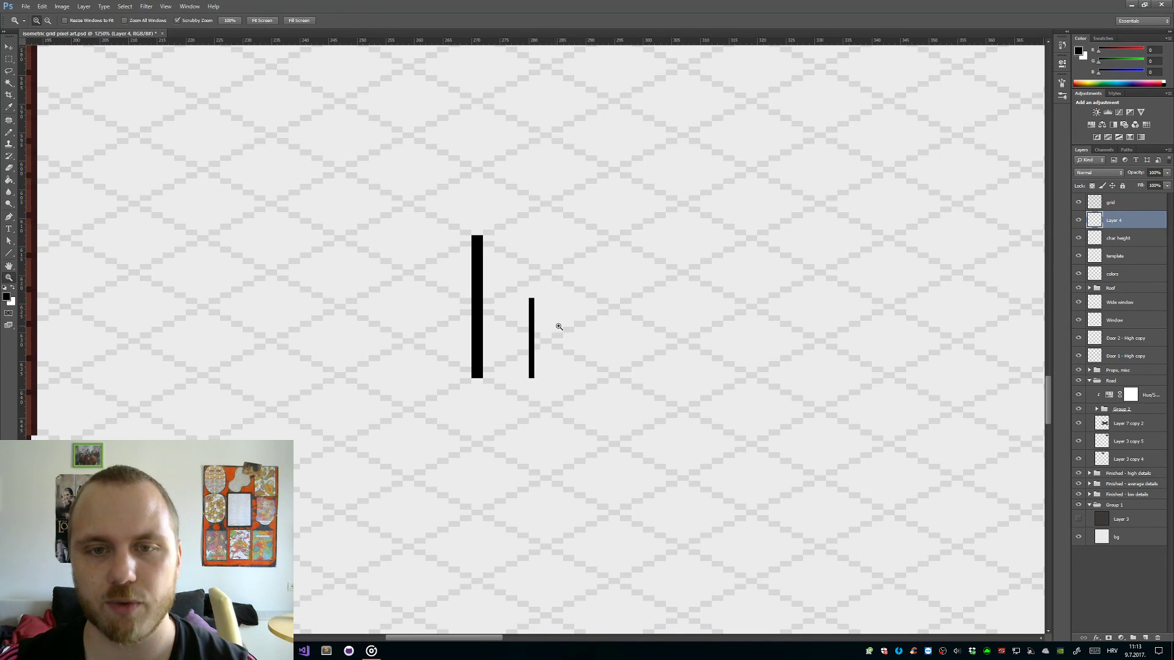
pyautogui.scroll(3, 562, 324)
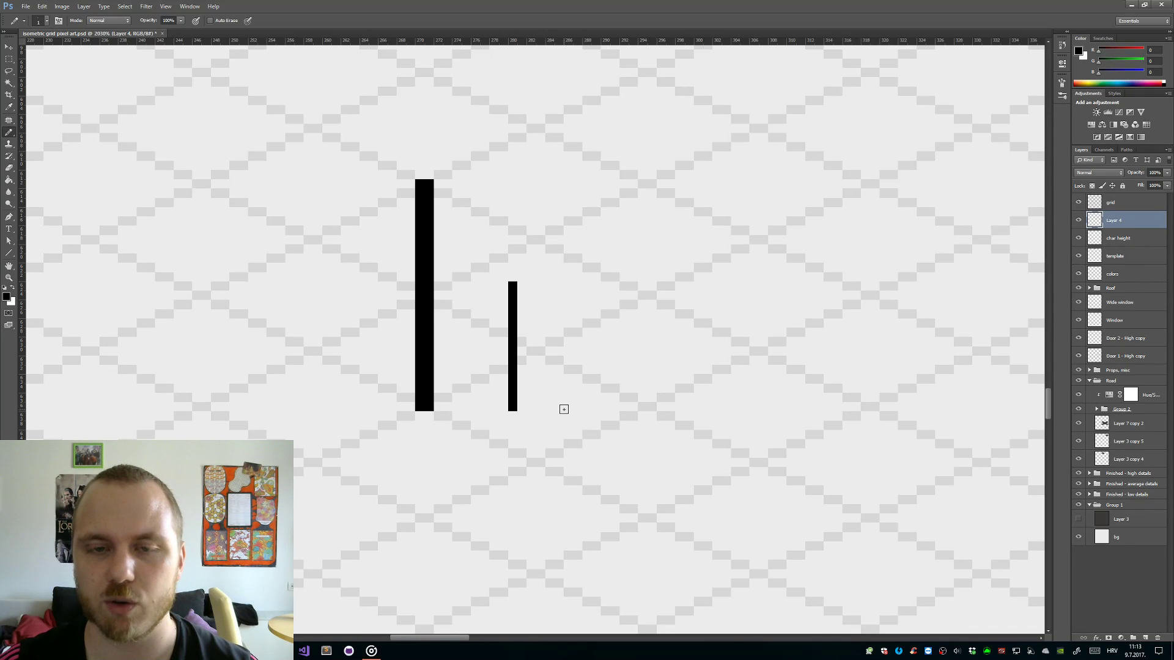
pyautogui.moveTo(563, 409); pyautogui.dragTo(566, 261)
pyautogui.press('e')
pyautogui.click(561, 259)
pyautogui.click(534, 271)
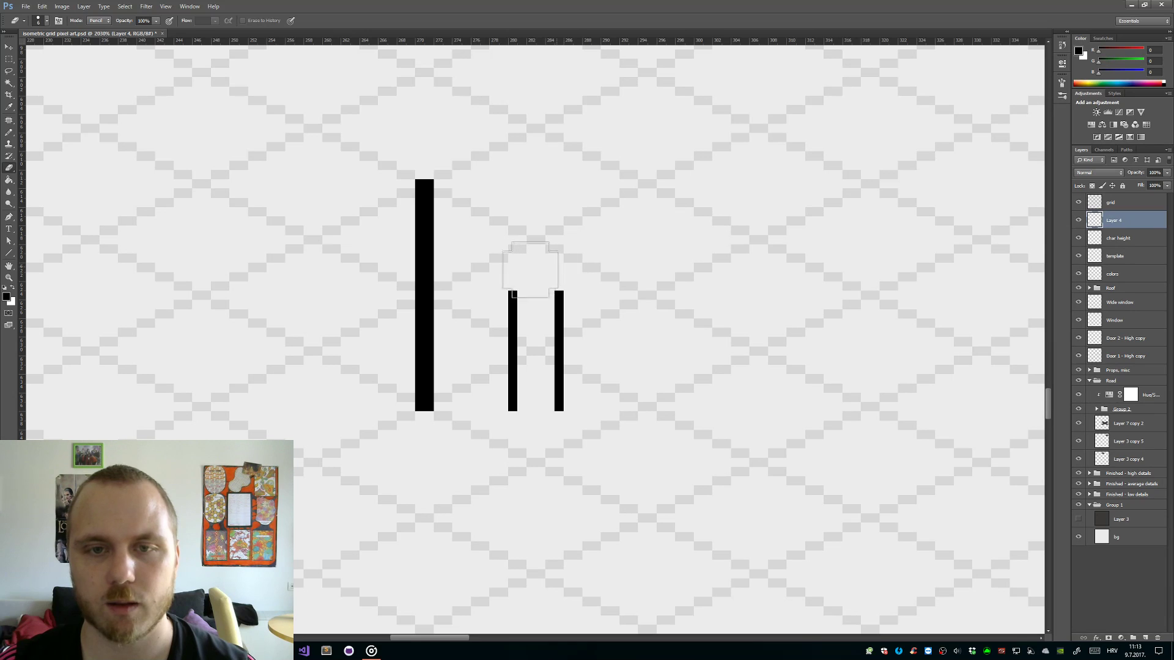
# - Reduce the eraser size and pencil a small head outline above the two leg lines
pyautogui.click(48, 21)
pyautogui.moveTo(52, 50); pyautogui.dragTo(47, 50)
pyautogui.click(355, 25)
pyautogui.press('b')
pyautogui.moveTo(521, 180)
pyautogui.mouseDown()
pyautogui.moveTo(521, 232)
pyautogui.moveTo(544, 238)
pyautogui.moveTo(558, 229)
pyautogui.moveTo(550, 194)
pyautogui.moveTo(527, 190)
pyautogui.moveTo(602, 177)
pyautogui.mouseUp()
pyautogui.press('z')
pyautogui.scroll(3, 634, 251)
# - Build a solid black torso between the two leg lines, leaving only short legs open below it
pyautogui.press('e')
pyautogui.moveTo(558, 394); pyautogui.dragTo(555, 466)
pyautogui.moveTo(509, 409)
pyautogui.mouseDown()
pyautogui.moveTo(510, 469)
pyautogui.moveTo(559, 470)
pyautogui.moveTo(547, 356)
pyautogui.moveTo(509, 358)
pyautogui.moveTo(507, 459)
pyautogui.moveTo(541, 444)
pyautogui.mouseUp()
pyautogui.click(510, 468)
pyautogui.click(559, 468)
pyautogui.press('b')
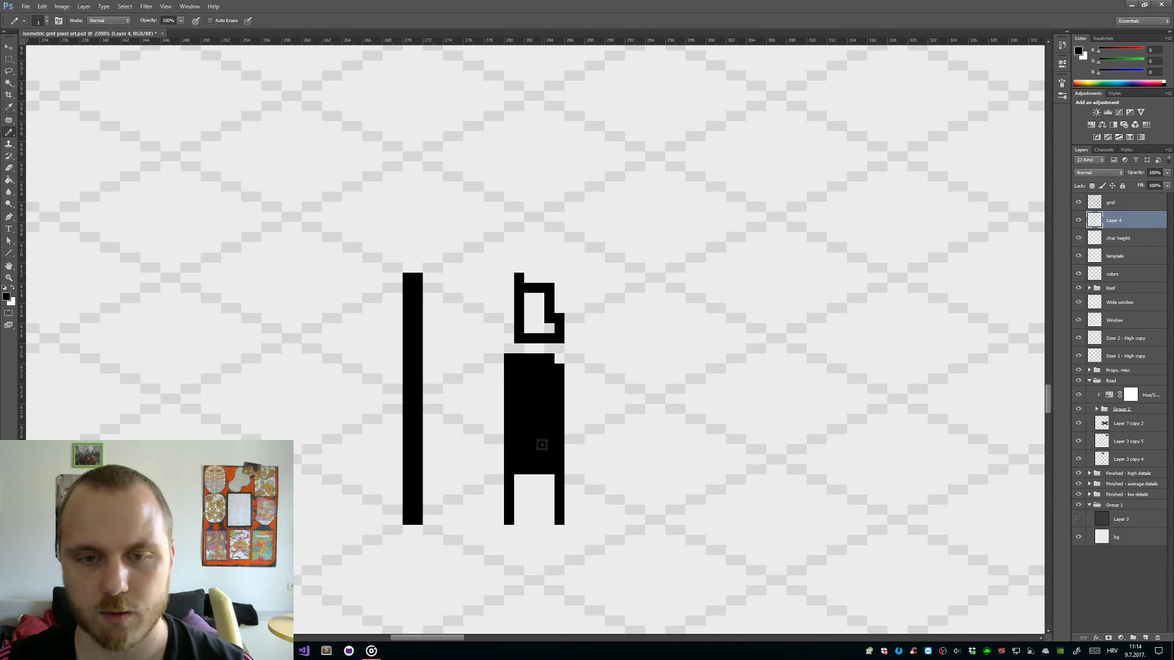
# - Erase the small head outline and trim the torso's top corners
pyautogui.press('f')
pyautogui.press('f')
pyautogui.press('f')
pyautogui.press('e')
pyautogui.moveTo(556, 335)
pyautogui.mouseDown()
pyautogui.moveTo(539, 288)
pyautogui.moveTo(558, 300)
pyautogui.moveTo(530, 320)
pyautogui.moveTo(546, 336)
pyautogui.moveTo(518, 338)
pyautogui.mouseUp()
pyautogui.click(548, 309)
pyautogui.click(509, 360)
# - Set the drawing colour to a very dark grey for the figure's head
pyautogui.press('z')
pyautogui.moveTo(571, 396); pyautogui.dragTo(528, 413)
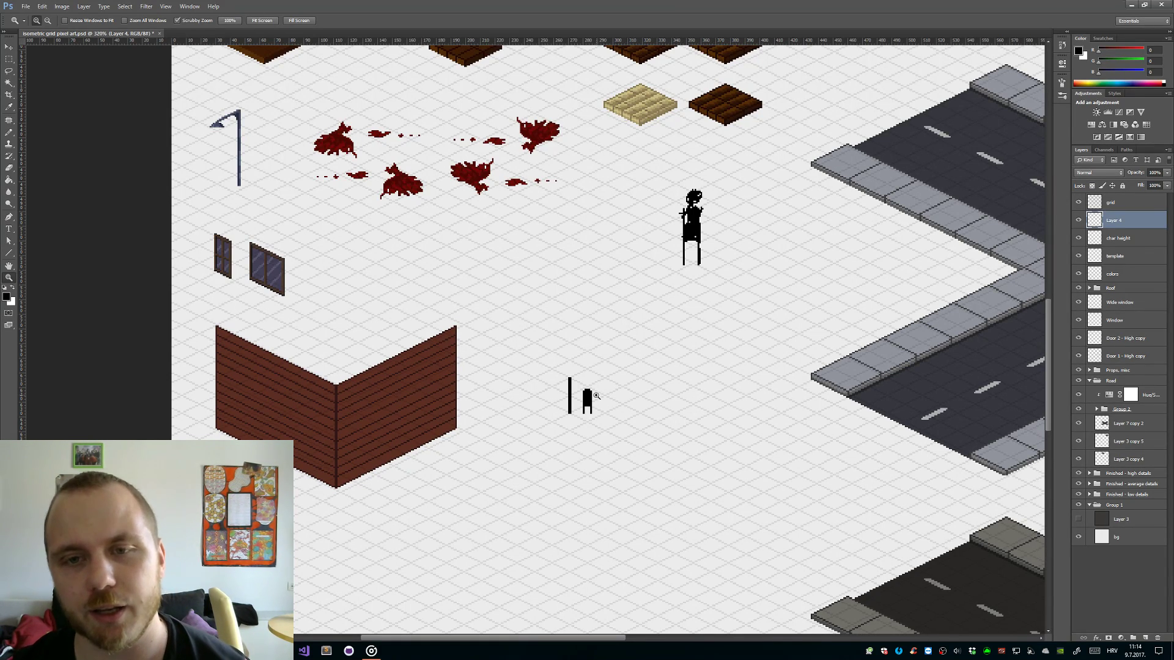
pyautogui.moveTo(600, 395); pyautogui.dragTo(671, 369)
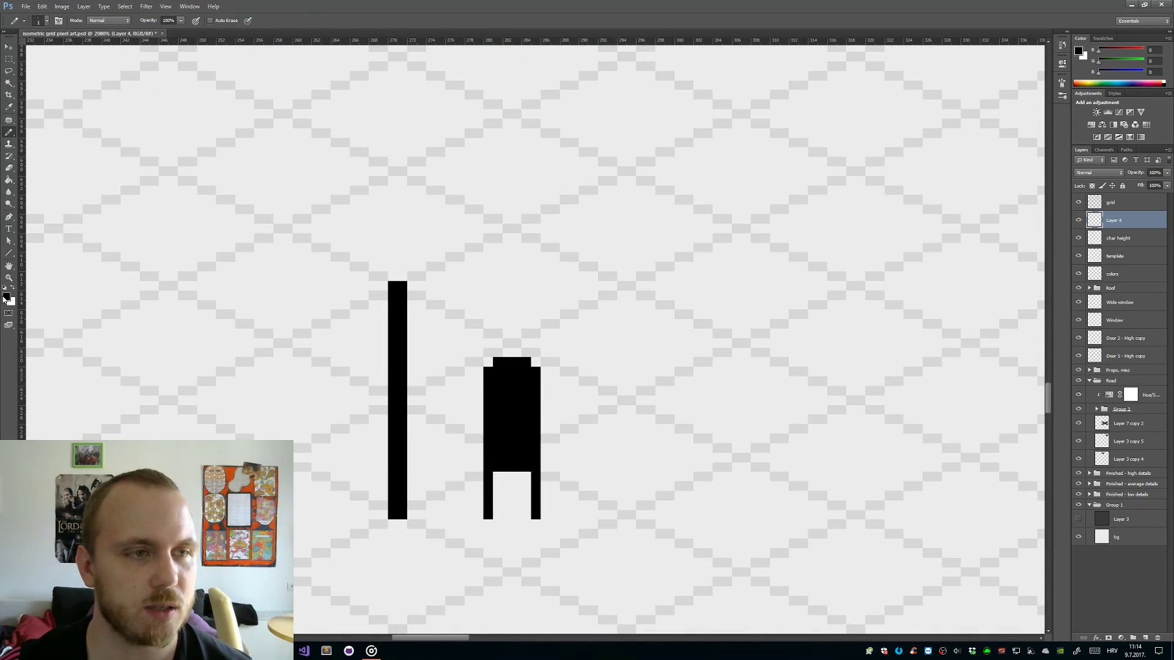
pyautogui.click(7, 297)
pyautogui.click(225, 188)
pyautogui.click(436, 85)
# - Pencil a large rounded head outline in dark grey over the top of the torso
pyautogui.moveTo(480, 328)
pyautogui.mouseDown()
pyautogui.moveTo(502, 370)
pyautogui.moveTo(544, 353)
pyautogui.mouseUp()
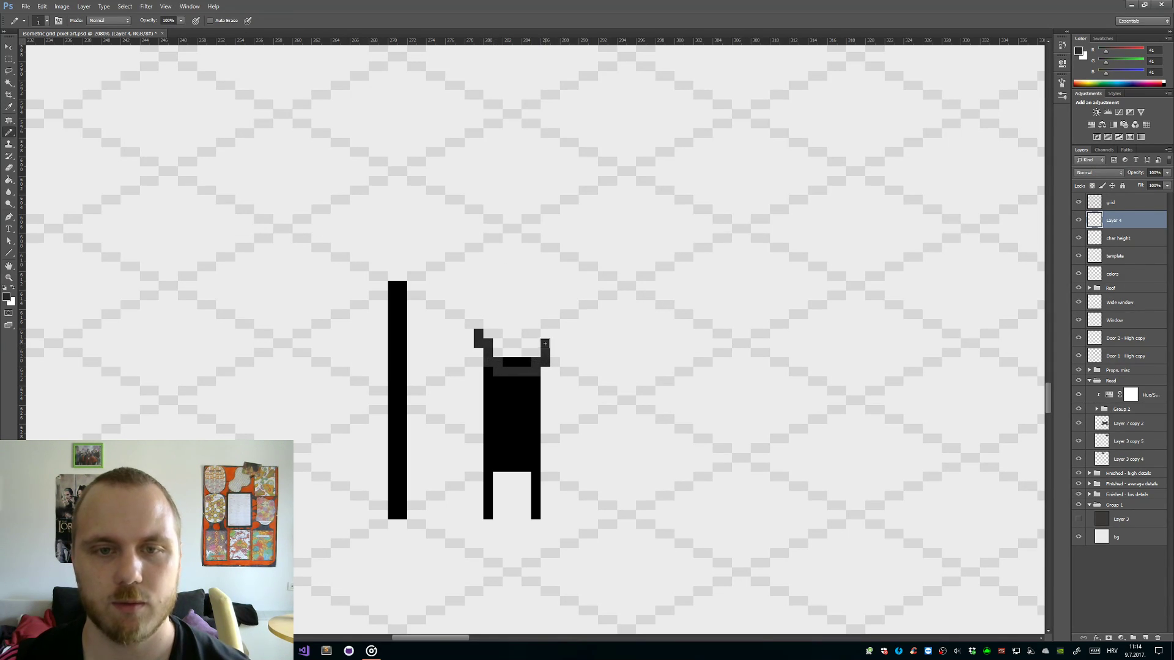
pyautogui.hotkey('ctrl', 'z')
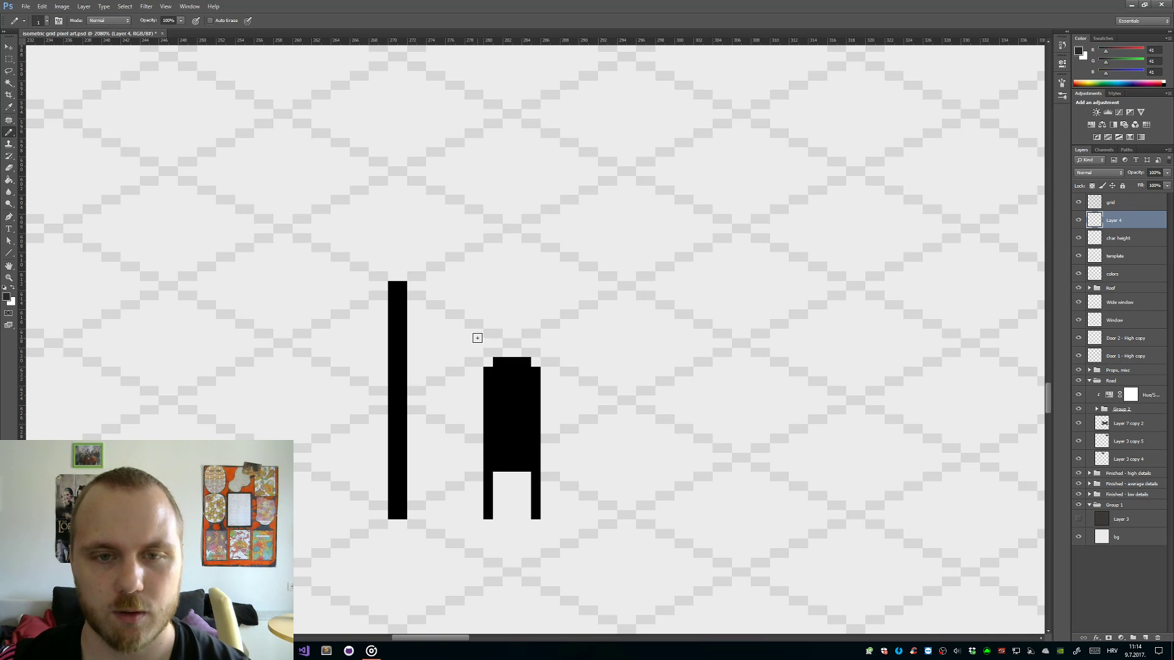
pyautogui.moveTo(469, 340)
pyautogui.mouseDown()
pyautogui.moveTo(467, 356)
pyautogui.moveTo(492, 382)
pyautogui.moveTo(537, 379)
pyautogui.moveTo(555, 339)
pyautogui.mouseUp()
pyautogui.press('e')
pyautogui.click(545, 333)
pyautogui.press('b')
pyautogui.click(546, 330)
pyautogui.moveTo(536, 314)
pyautogui.mouseDown()
pyautogui.moveTo(489, 314)
pyautogui.moveTo(478, 332)
pyautogui.mouseUp()
# - Fill the head outline with dark grey and paint over the black torso pixels inside it
pyautogui.press('z')
pyautogui.moveTo(556, 335)
pyautogui.mouseDown()
pyautogui.moveTo(466, 343)
pyautogui.moveTo(554, 344)
pyautogui.mouseUp()
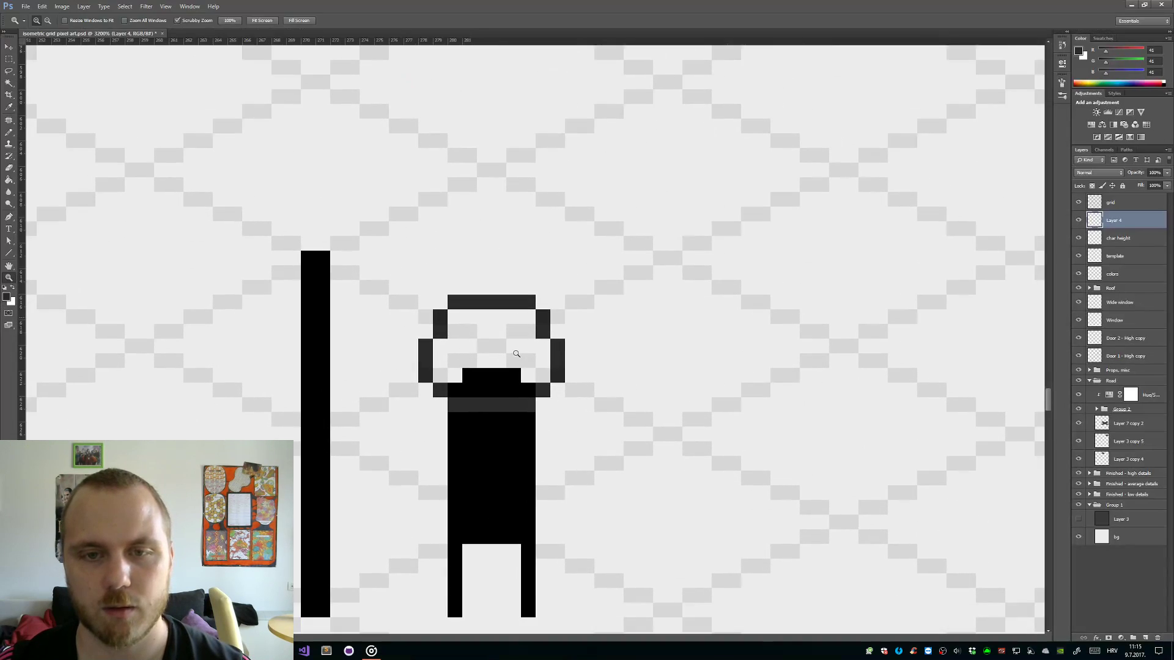
pyautogui.press('g')
pyautogui.click(511, 358)
pyautogui.press('b')
pyautogui.moveTo(516, 378)
pyautogui.mouseDown()
pyautogui.moveTo(464, 387)
pyautogui.moveTo(530, 388)
pyautogui.mouseUp()
# - Hide the grid layer to see the small figure on a plain background
pyautogui.press('z')
pyautogui.moveTo(605, 397); pyautogui.dragTo(547, 418)
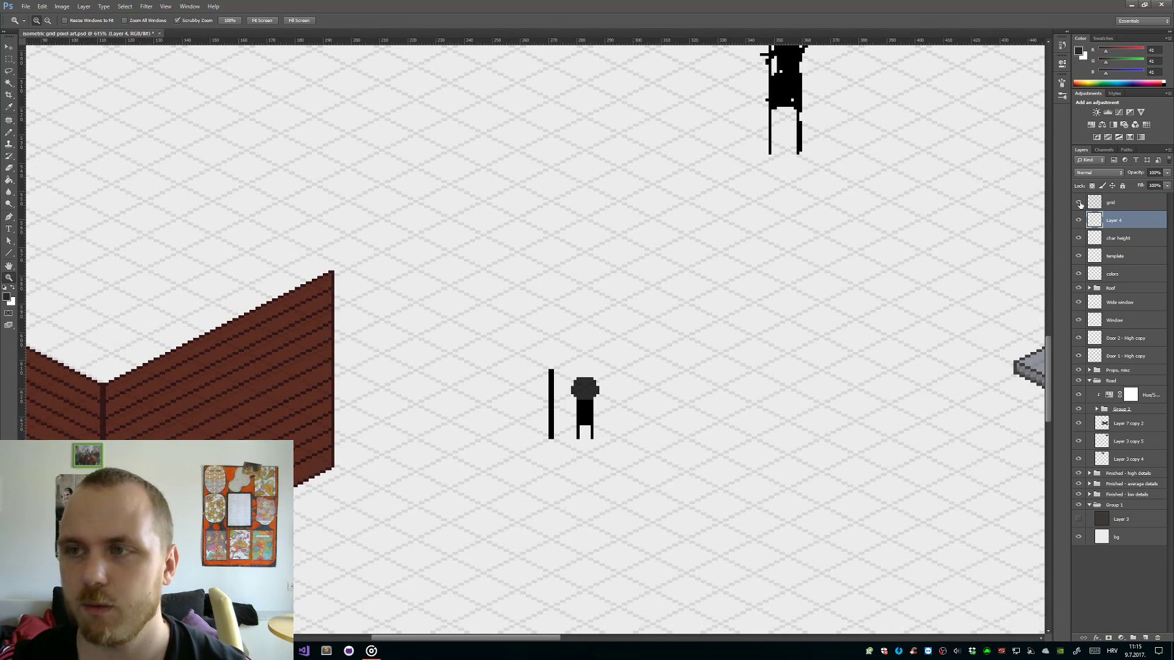
pyautogui.click(1079, 203)
pyautogui.moveTo(629, 372)
pyautogui.mouseDown()
pyautogui.moveTo(581, 372)
pyautogui.moveTo(632, 371)
pyautogui.mouseUp()
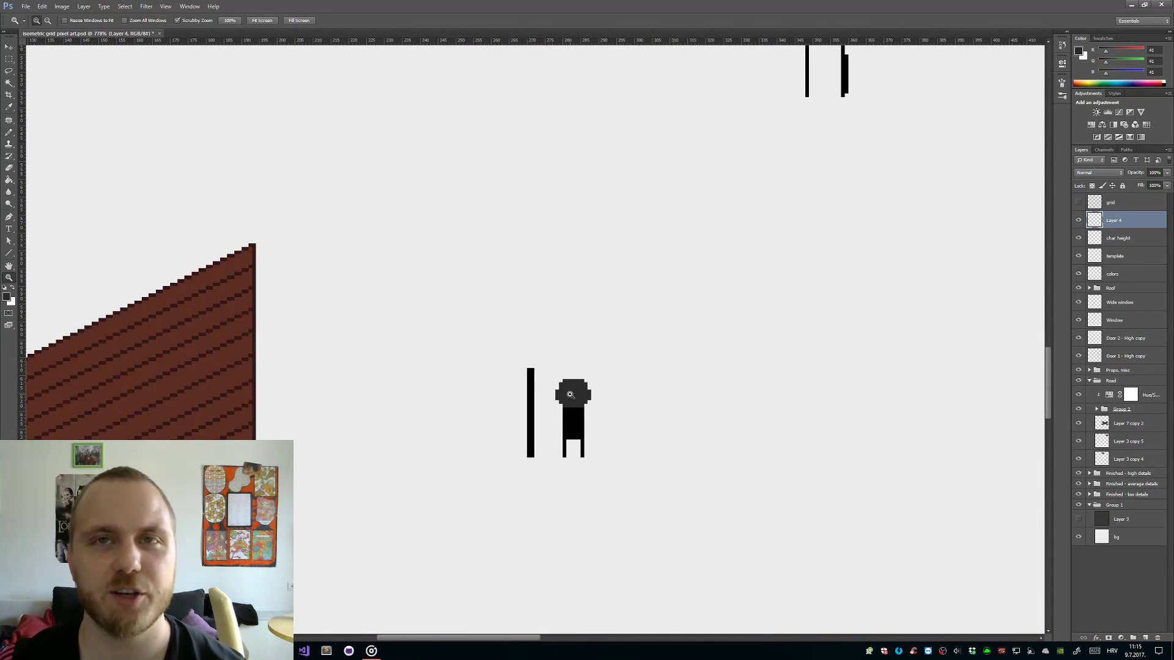
pyautogui.moveTo(537, 441)
pyautogui.mouseDown()
pyautogui.moveTo(644, 380)
pyautogui.moveTo(596, 385)
pyautogui.moveTo(703, 381)
pyautogui.mouseUp()
# - Sample the torso's black and add shoulders and a thin arm on each side of the torso
pyautogui.press('e')
pyautogui.click(610, 359)
pyautogui.press('z')
pyautogui.press('b')
pyautogui.keyDown('alt'); pyautogui.click(576, 374); pyautogui.keyUp('alt')
pyautogui.moveTo(555, 371); pyautogui.dragTo(544, 450)
pyautogui.press('e')
pyautogui.click(556, 412)
pyautogui.press('b')
pyautogui.moveTo(650, 369); pyautogui.dragTo(665, 443)
# - Select the figure's head with a marquee, lower it by one pixel and clear the selection
pyautogui.press('z')
pyautogui.moveTo(740, 438)
pyautogui.mouseDown()
pyautogui.moveTo(645, 471)
pyautogui.moveTo(813, 411)
pyautogui.mouseUp()
pyautogui.moveTo(679, 423)
pyautogui.mouseDown()
pyautogui.moveTo(711, 420)
pyautogui.moveTo(537, 335)
pyautogui.mouseUp()
pyautogui.press('s')
pyautogui.press('m')
pyautogui.click(726, 421)
pyautogui.moveTo(717, 426); pyautogui.dragTo(536, 335)
pyautogui.moveTo(640, 409); pyautogui.dragTo(640, 405)
pyautogui.press('Down')
pyautogui.press('v')
pyautogui.press('Down')
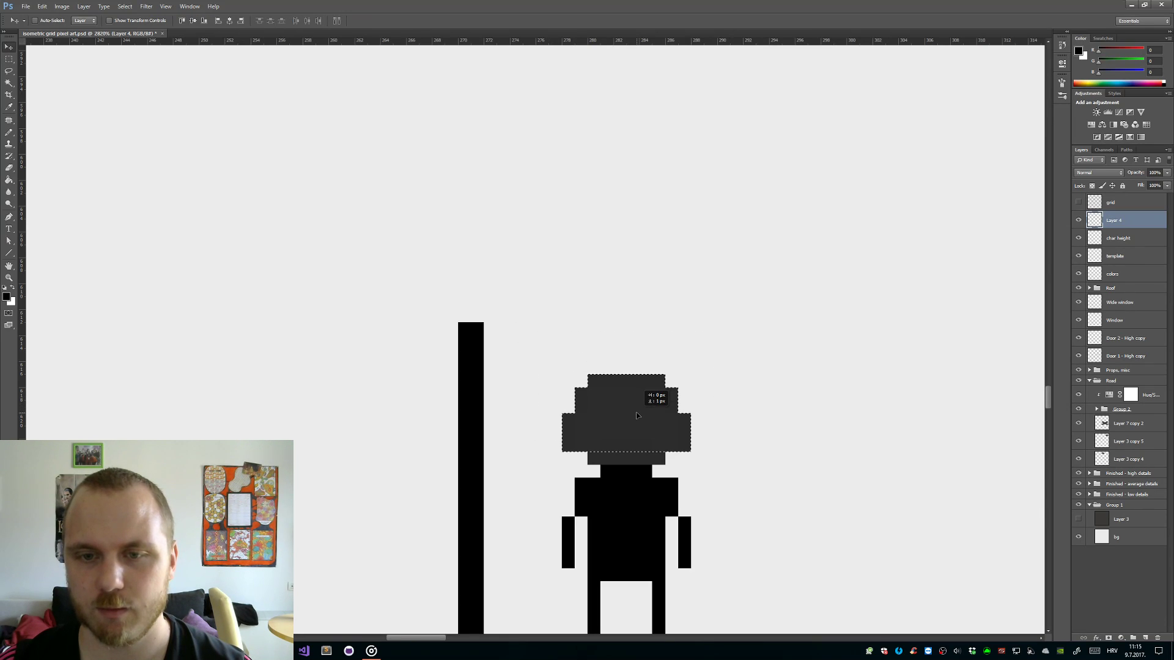
pyautogui.hotkey('ctrl', 'd')
# - Sample the head's dark grey and widen its bottom row by one pixel on each side
pyautogui.press('z')
pyautogui.moveTo(754, 465)
pyautogui.mouseDown()
pyautogui.moveTo(684, 485)
pyautogui.moveTo(767, 467)
pyautogui.mouseUp()
pyautogui.press('b')
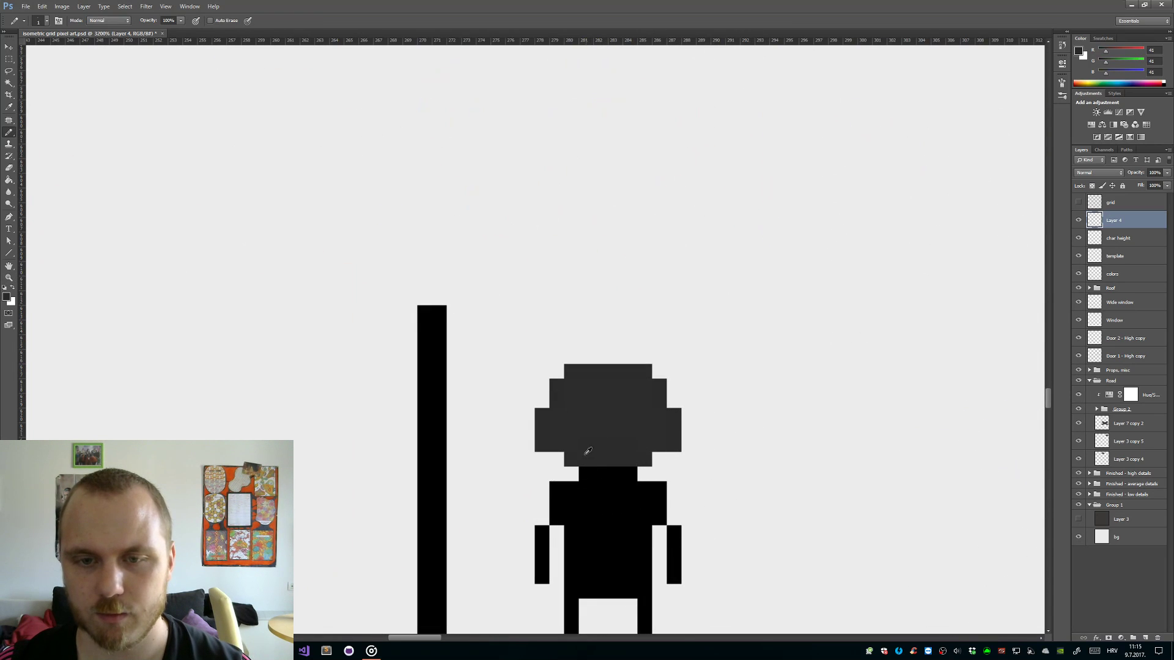
pyautogui.keyDown('alt'); pyautogui.click(586, 451); pyautogui.keyUp('alt')
pyautogui.press('z')
# - Set the drawing colour to white, ffffff
pyautogui.moveTo(764, 470); pyautogui.dragTo(682, 488)
pyautogui.moveTo(755, 481); pyautogui.dragTo(857, 445)
pyautogui.moveTo(929, 324); pyautogui.dragTo(704, 392)
pyautogui.press('b')
pyautogui.click(7, 297)
pyautogui.write('ffffff')
pyautogui.press('Return')
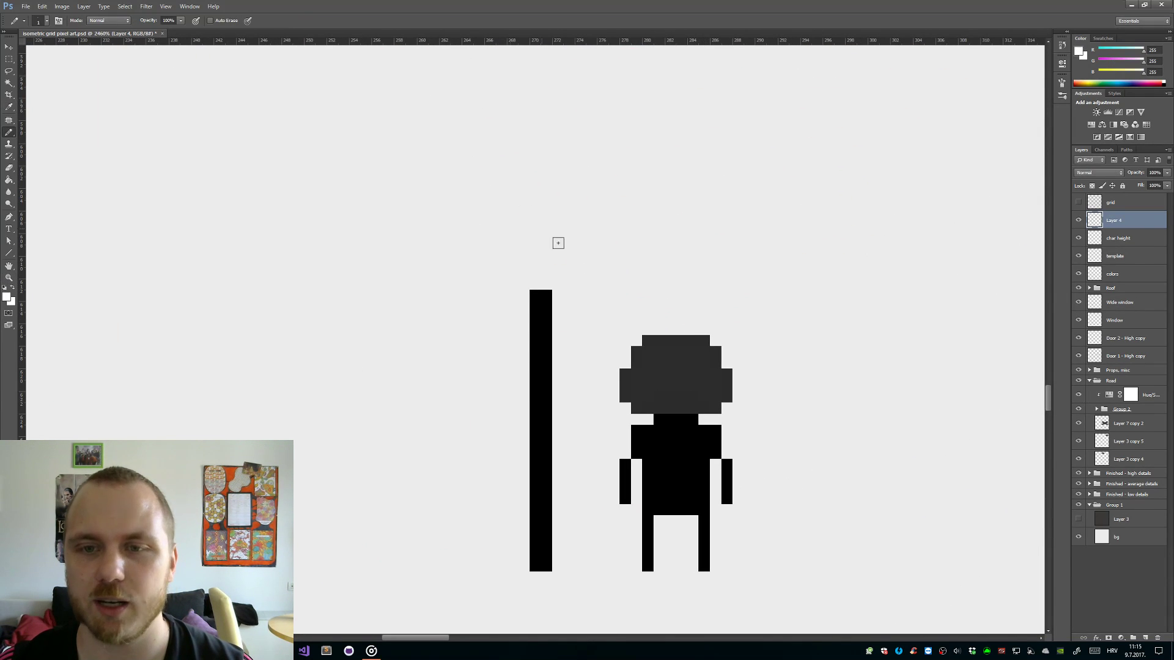
# - Place two white one-pixel eyes on the head and shift the left eye one pixel inward
pyautogui.click(647, 386)
pyautogui.click(692, 385)
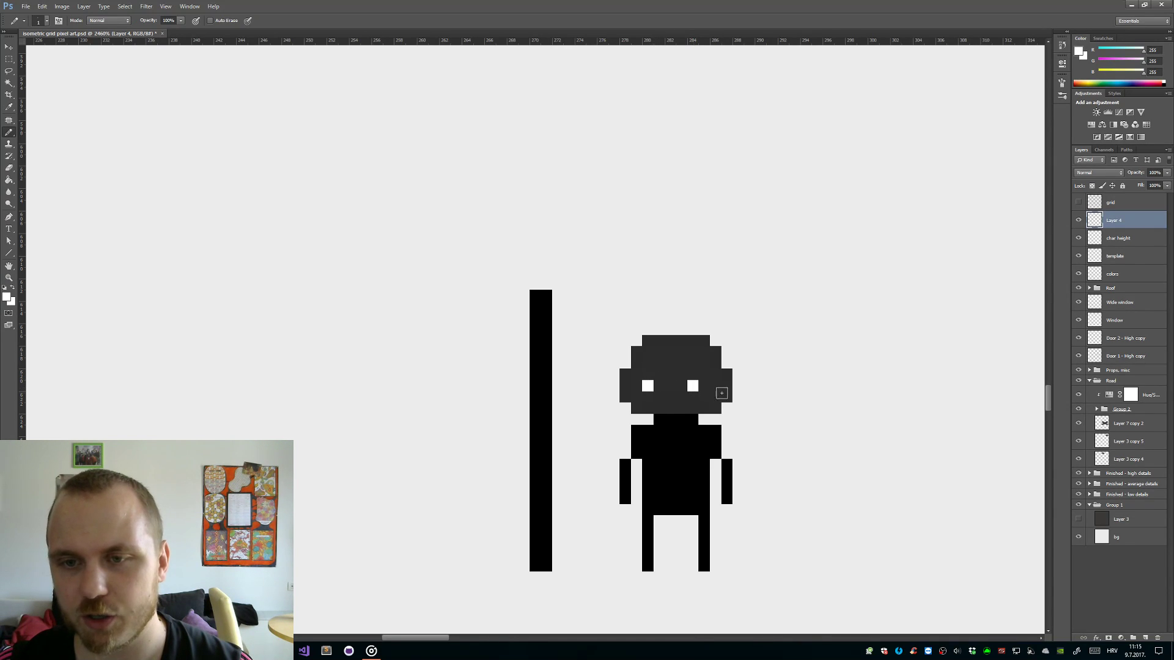
pyautogui.hotkey('ctrl', 'z')
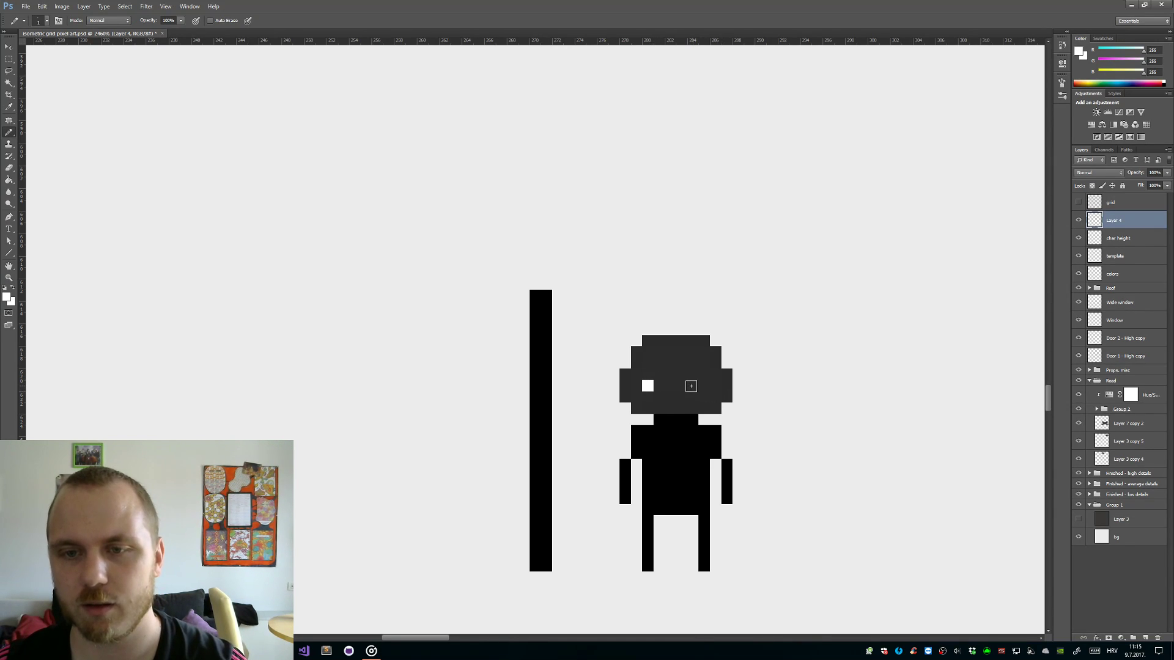
pyautogui.click(692, 386)
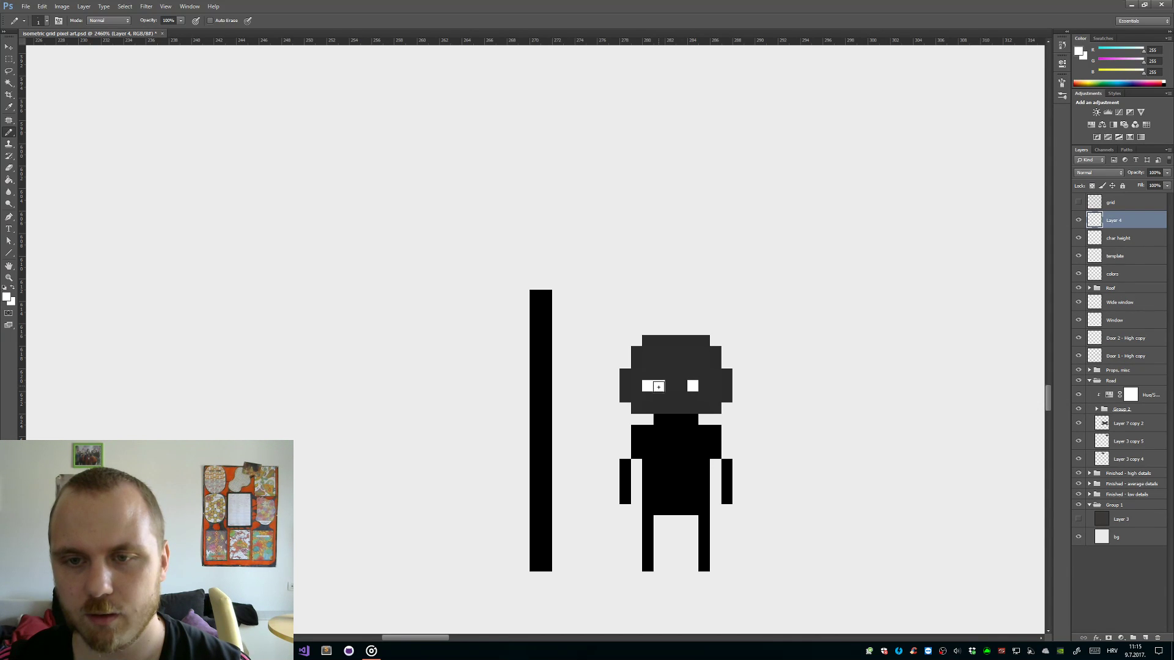
pyautogui.keyDown('alt'); pyautogui.click(658, 397); pyautogui.keyUp('alt')
pyautogui.click(647, 386)
# - Sample the white of the eyes and make each eye two pixels tall
pyautogui.press('z')
pyautogui.moveTo(710, 406); pyautogui.dragTo(632, 437)
pyautogui.moveTo(721, 414)
pyautogui.mouseDown()
pyautogui.moveTo(747, 390)
pyautogui.moveTo(828, 377)
pyautogui.mouseUp()
pyautogui.press('b')
pyautogui.keyDown('alt'); pyautogui.click(690, 480); pyautogui.keyUp('alt')
pyautogui.click(691, 492)
pyautogui.click(646, 492)
pyautogui.press('z')
pyautogui.moveTo(764, 409); pyautogui.dragTo(661, 419)
pyautogui.moveTo(393, 398); pyautogui.dragTo(584, 391)
pyautogui.moveTo(540, 492)
pyautogui.mouseDown()
pyautogui.moveTo(619, 509)
pyautogui.moveTo(642, 487)
pyautogui.moveTo(646, 511)
pyautogui.moveTo(633, 476)
pyautogui.mouseUp()
pyautogui.press('e')
pyautogui.click(545, 501)
# - Move the small figure further to the right of the character-height line
pyautogui.press('z')
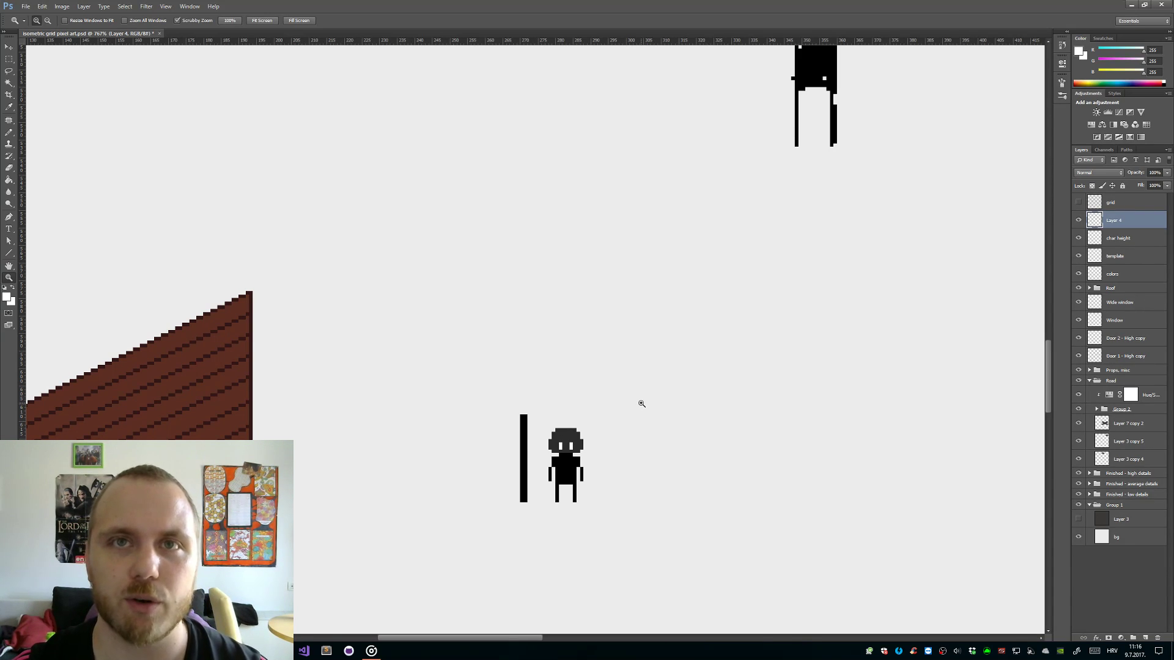
pyautogui.moveTo(578, 465); pyautogui.dragTo(665, 497)
pyautogui.press('v')
pyautogui.press('z')
# - Select the old large sketched figure on Layer 4 with a marquee and delete it
pyautogui.moveTo(833, 380); pyautogui.dragTo(797, 385)
pyautogui.press('m')
pyautogui.moveTo(915, 293); pyautogui.dragTo(810, 159)
pyautogui.press('Delete')
pyautogui.hotkey('ctrl', 'd')
# - Show the grid layer again, select it and check the small figure against the grid
pyautogui.click(1078, 203)
pyautogui.click(1129, 204)
pyautogui.press('z')
pyautogui.moveTo(783, 430); pyautogui.dragTo(836, 417)
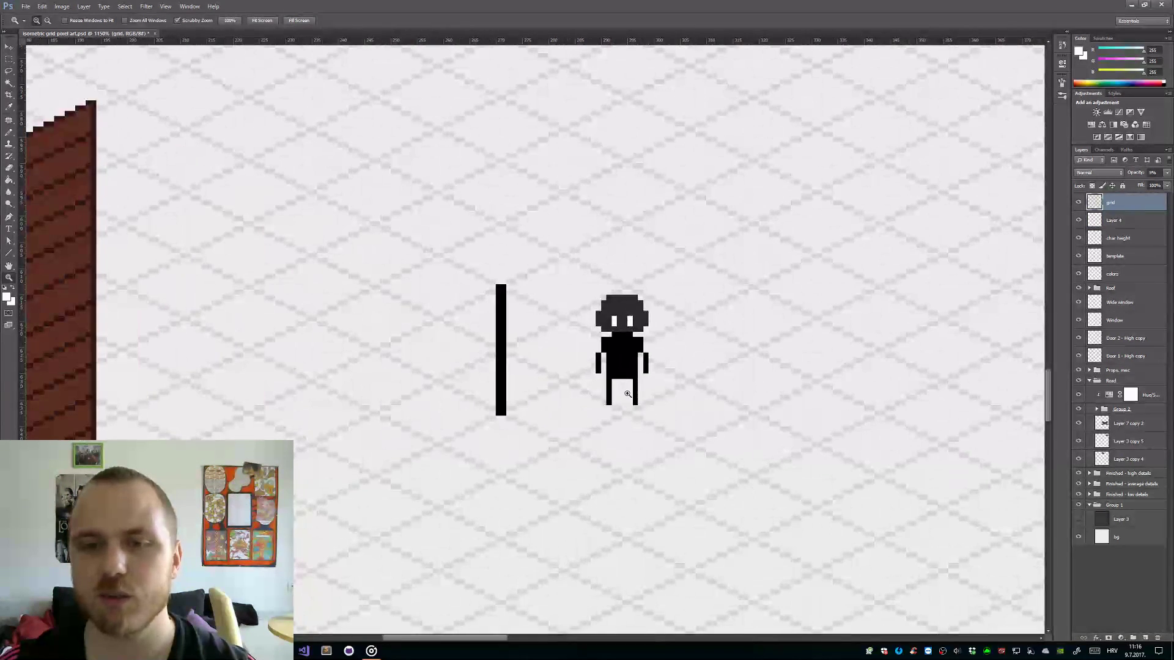
pyautogui.moveTo(628, 394); pyautogui.dragTo(660, 380)
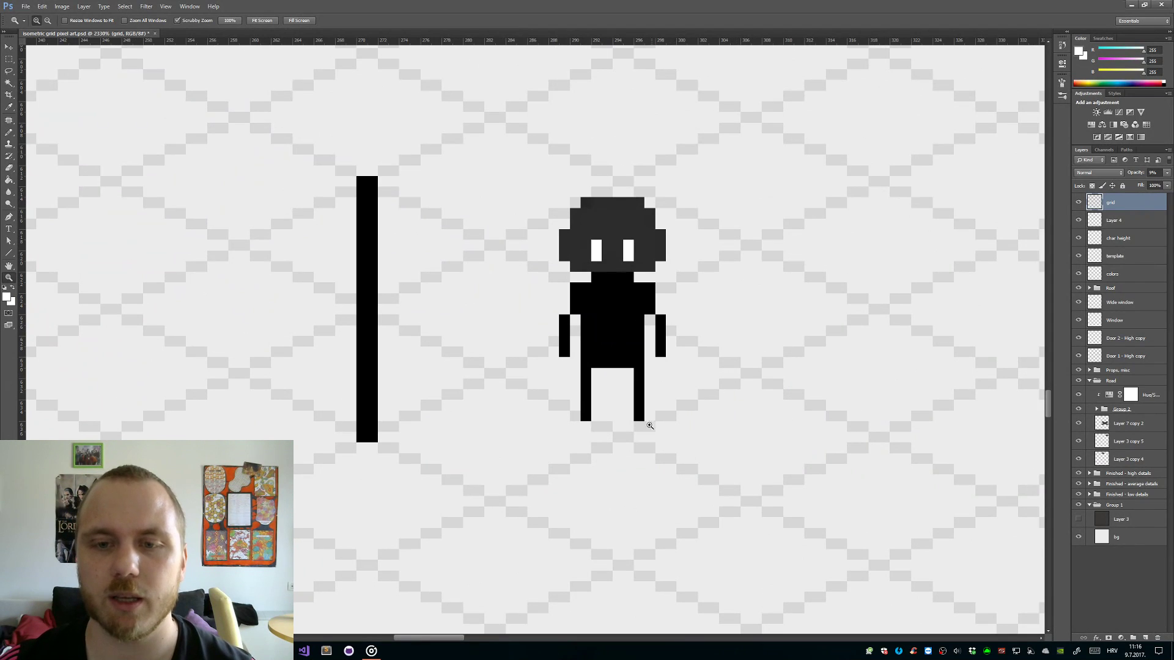
pyautogui.moveTo(734, 336); pyautogui.dragTo(718, 345)
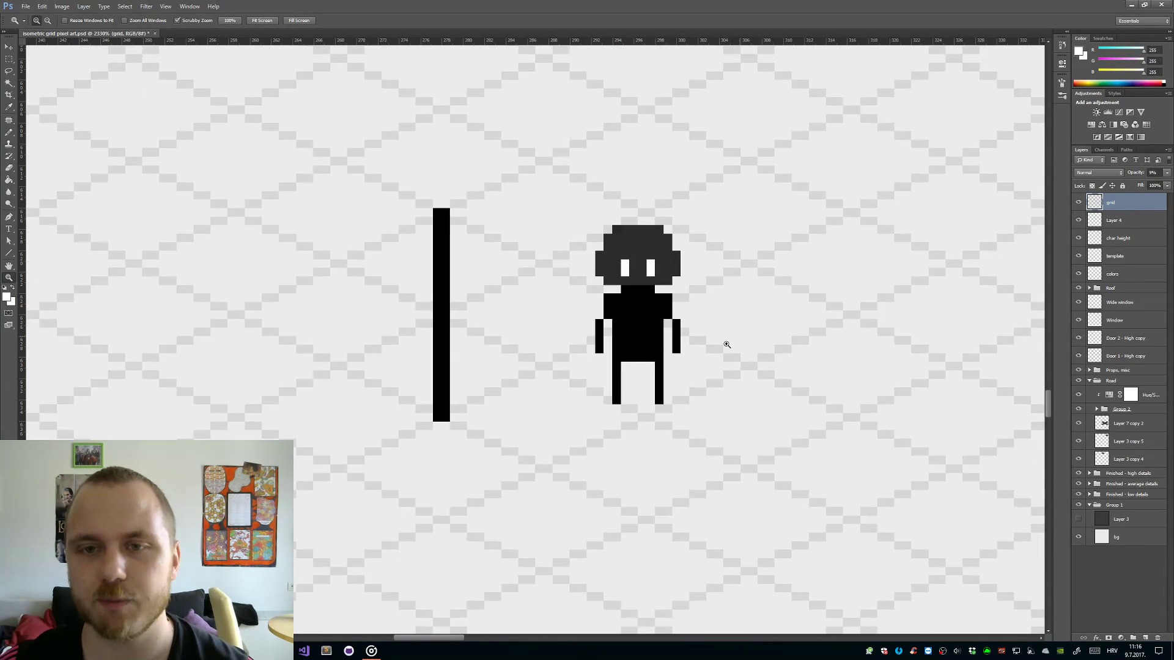
# - Hide the char height layer and move the Layer 4 figure onto the grid intersection where the line stood
pyautogui.click(1078, 237)
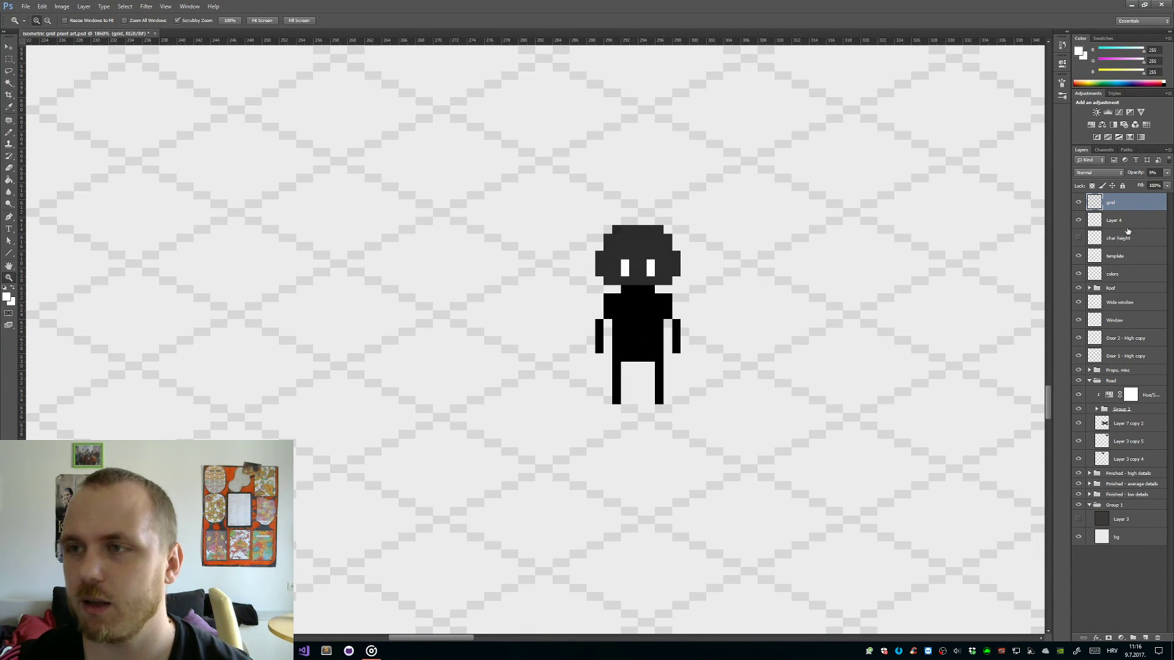
pyautogui.click(1133, 215)
pyautogui.press('v')
pyautogui.moveTo(776, 354); pyautogui.dragTo(579, 371)
# - Duplicate the Layer 4 figure and place the copy directly to the right of the original
pyautogui.press('z')
pyautogui.moveTo(544, 417); pyautogui.dragTo(516, 413)
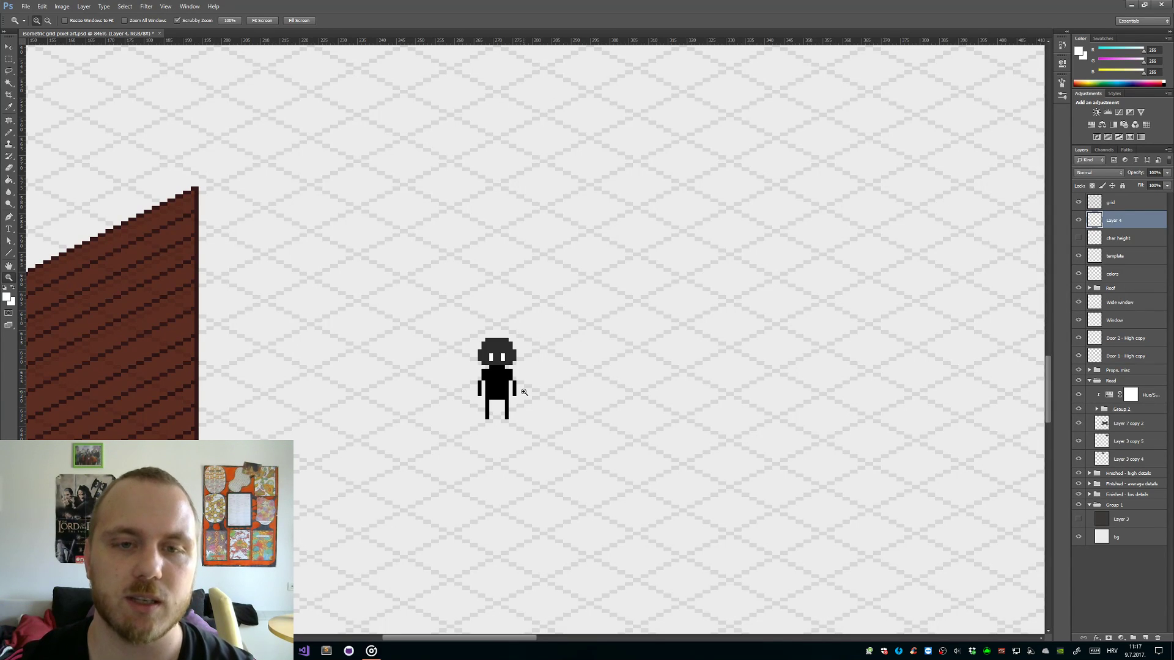
pyautogui.moveTo(524, 398); pyautogui.dragTo(558, 398)
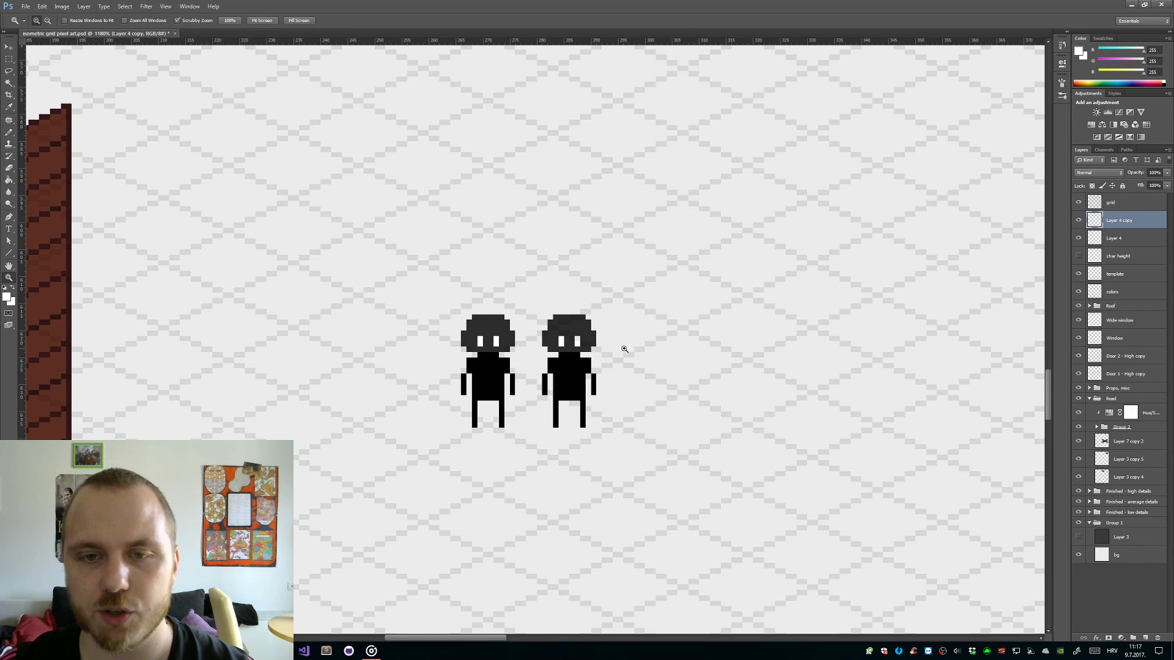
# - Paint over the copied figure's eyes with the head's dark grey to make a back view
pyautogui.moveTo(618, 349); pyautogui.dragTo(676, 349)
pyautogui.press('b')
pyautogui.keyDown('alt'); pyautogui.click(508, 318); pyautogui.keyUp('alt')
pyautogui.moveTo(514, 312)
pyautogui.mouseDown()
pyautogui.moveTo(514, 340)
pyautogui.moveTo(509, 311)
pyautogui.moveTo(469, 335)
pyautogui.mouseUp()
pyautogui.keyDown('alt'); pyautogui.click(535, 327); pyautogui.keyUp('alt')
# - Move the back-view copy further right so it stands on a grid intersection apart from the original
pyautogui.press('z')
pyautogui.moveTo(531, 377)
pyautogui.mouseDown()
pyautogui.moveTo(435, 393)
pyautogui.moveTo(507, 428)
pyautogui.moveTo(517, 447)
pyautogui.mouseUp()
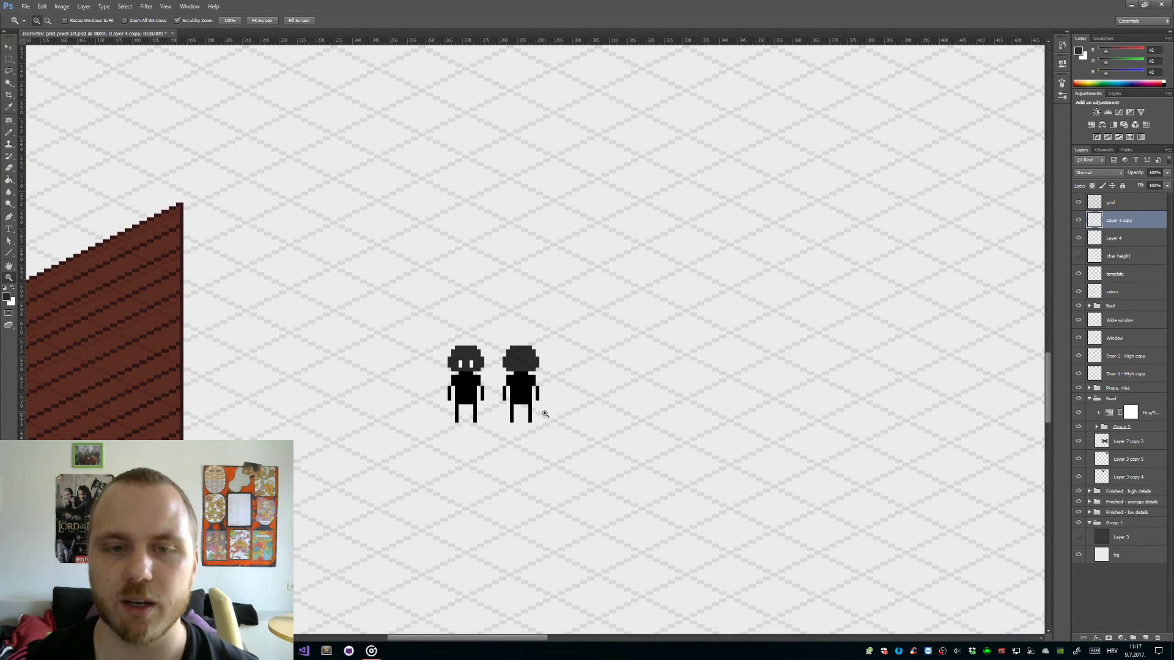
pyautogui.moveTo(542, 413)
pyautogui.mouseDown()
pyautogui.moveTo(553, 413)
pyautogui.moveTo(490, 440)
pyautogui.moveTo(607, 419)
pyautogui.moveTo(478, 282)
pyautogui.moveTo(561, 355)
pyautogui.mouseUp()
pyautogui.press('m')
pyautogui.hotkey('ctrl', 'd')
pyautogui.press('z')
pyautogui.moveTo(684, 397); pyautogui.dragTo(653, 406)
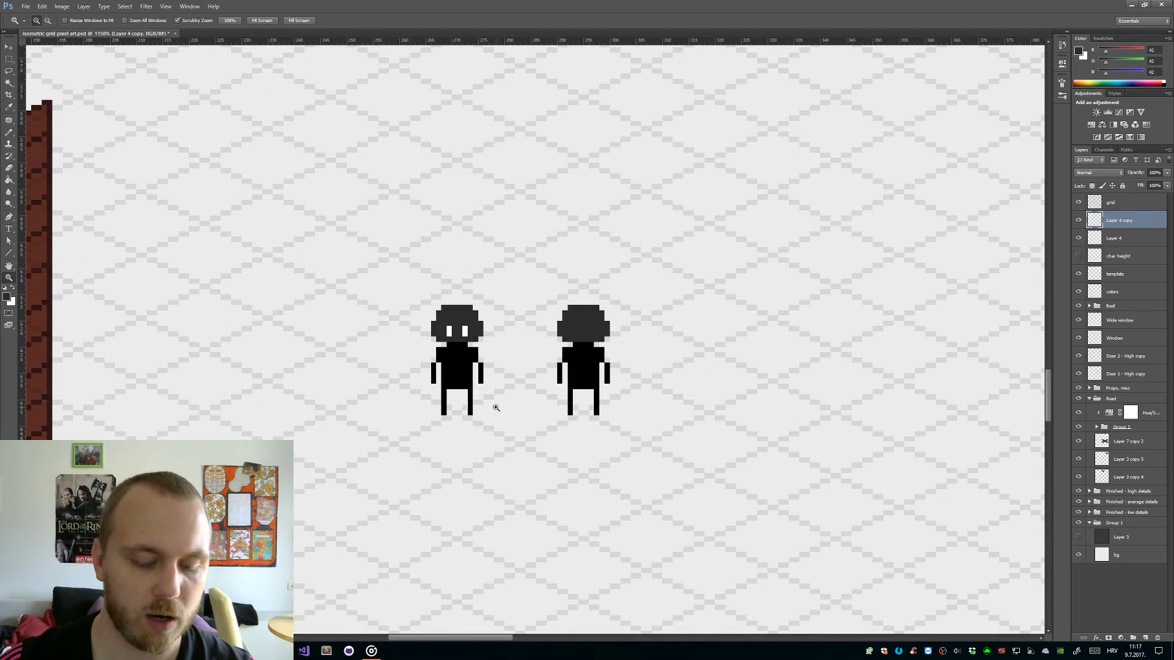
pyautogui.press('m')
pyautogui.moveTo(499, 431); pyautogui.dragTo(420, 300)
pyautogui.press('v')
pyautogui.keyDown('alt'); pyautogui.click(474, 378); pyautogui.keyUp('alt')
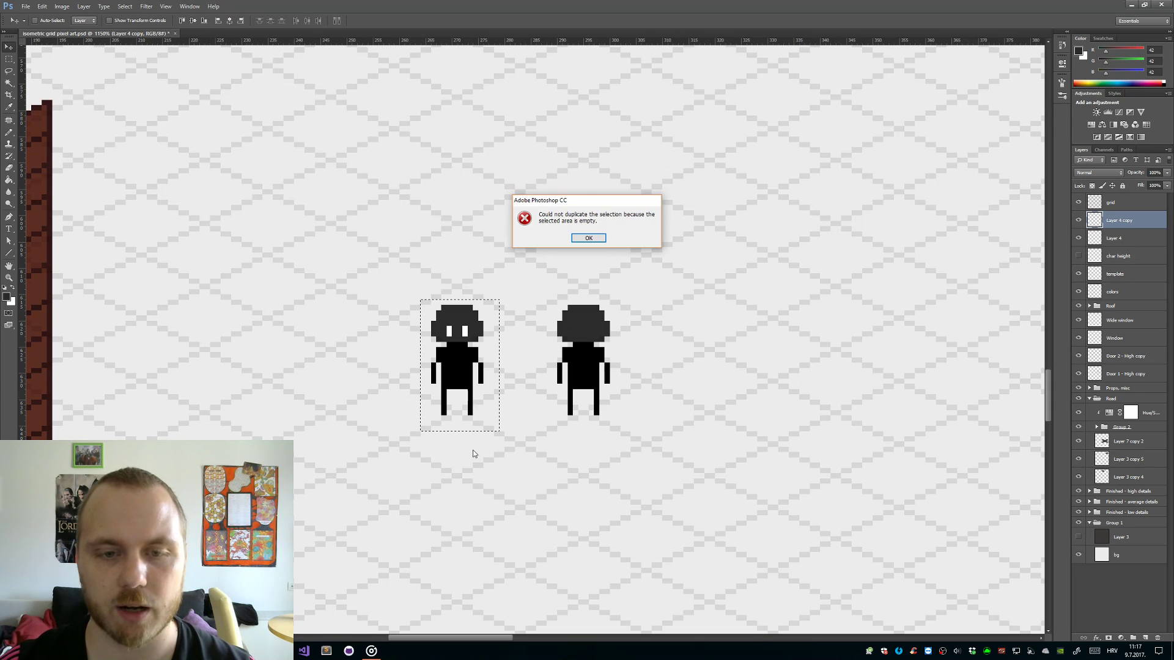
pyautogui.click(589, 238)
# - Merge Layer 4 with Layer 4 copy and place a duplicate of the front-view figure to its left on the grid
pyautogui.keyDown('shift'); pyautogui.click(1126, 237); pyautogui.keyUp('shift')
pyautogui.hotkey('ctrl', 'e')
pyautogui.press('m')
pyautogui.moveTo(482, 436); pyautogui.dragTo(393, 270)
pyautogui.press('v')
pyautogui.moveTo(449, 386); pyautogui.dragTo(322, 386)
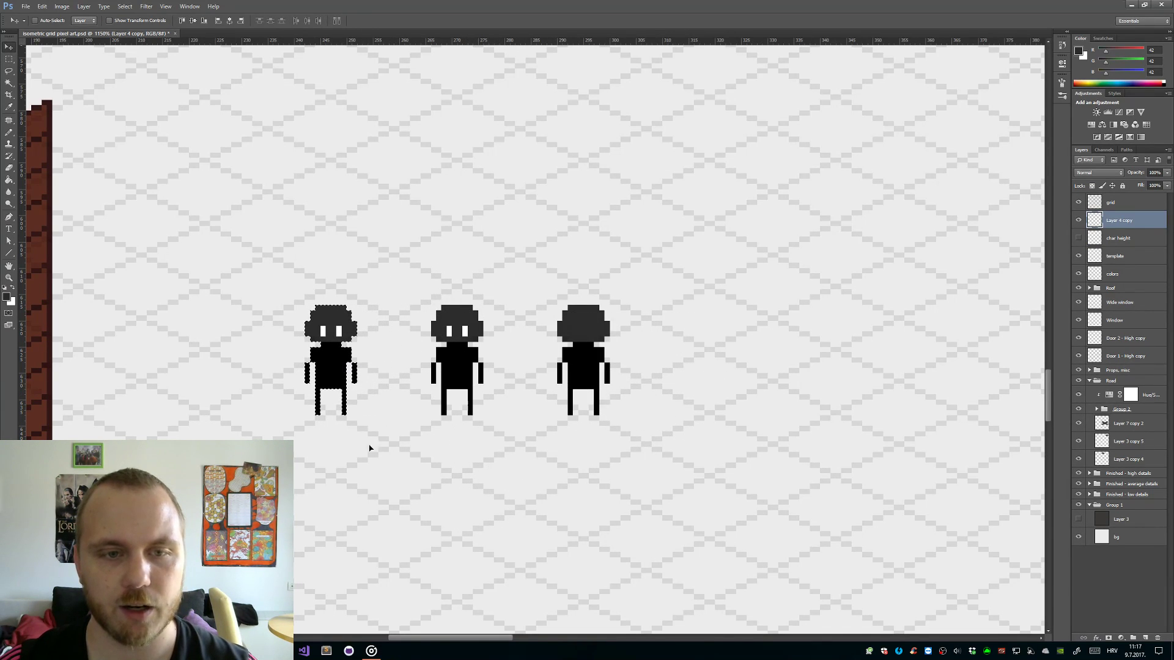
# - Delete the right half of the leftmost figure as the start of a side view, and reset the colours to default
pyautogui.moveTo(352, 457); pyautogui.dragTo(634, 459)
pyautogui.press('z')
pyautogui.moveTo(656, 387); pyautogui.dragTo(689, 380)
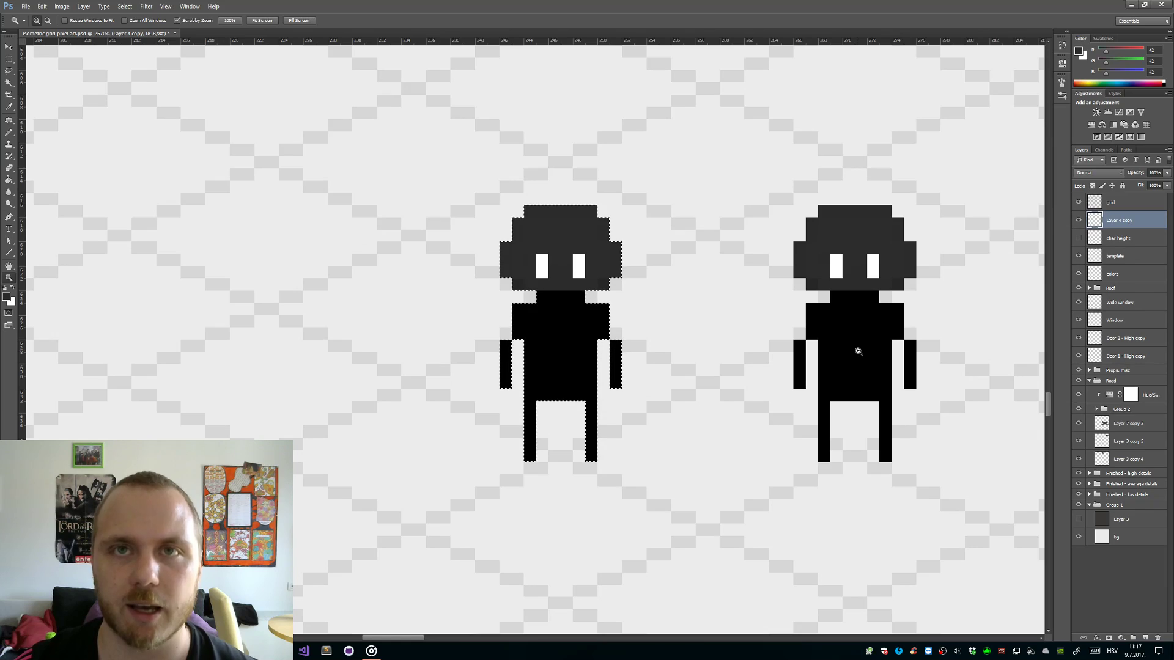
pyautogui.moveTo(702, 395); pyautogui.dragTo(725, 379)
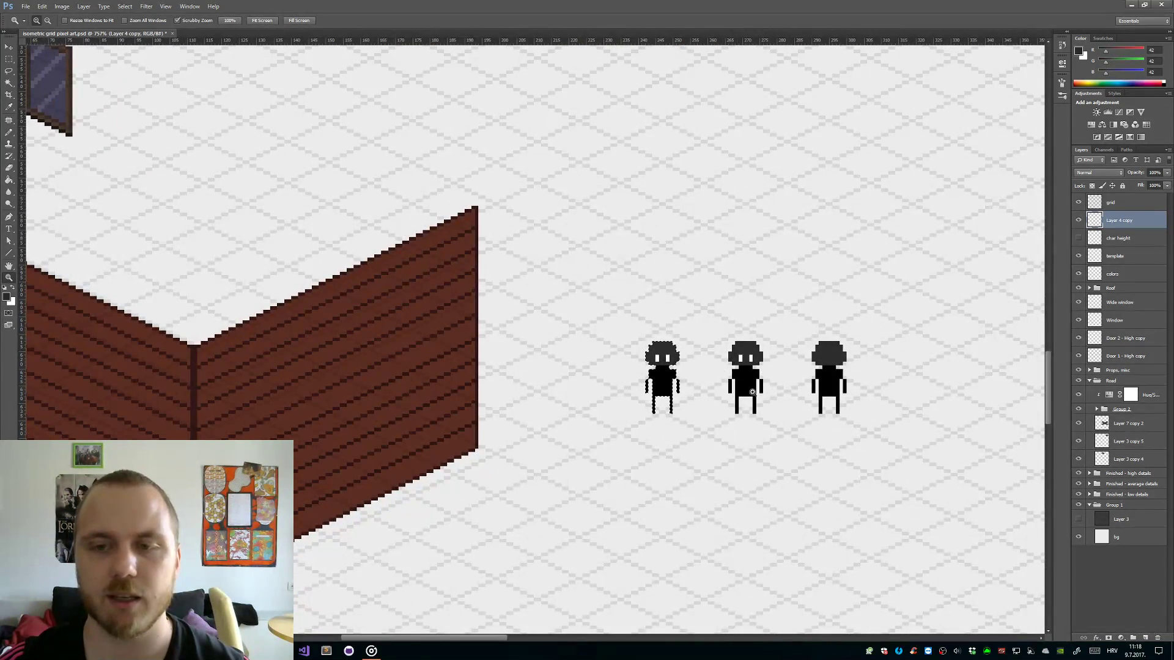
pyautogui.moveTo(677, 368); pyautogui.dragTo(699, 374)
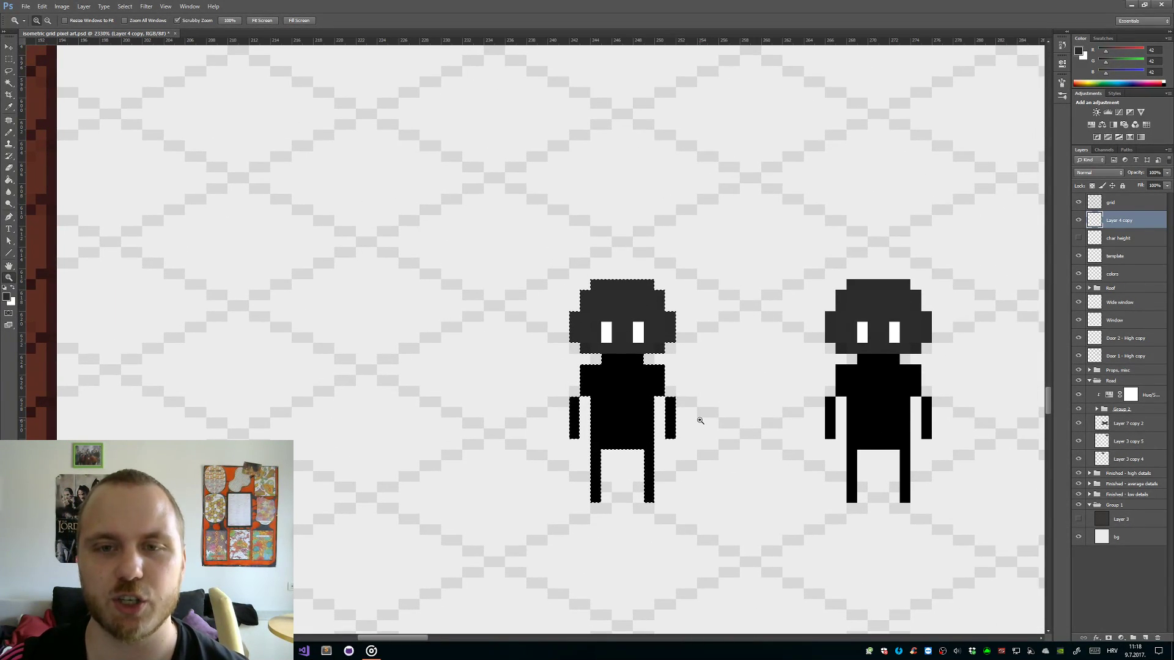
pyautogui.hotkey('ctrl', 'd')
pyautogui.press('e')
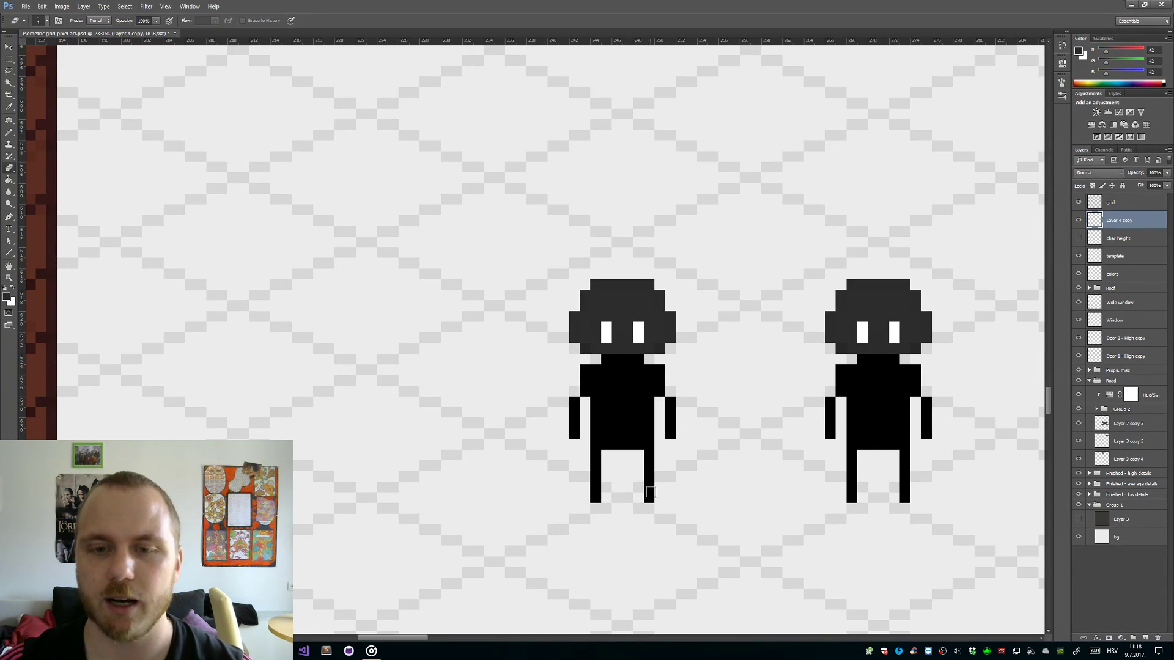
pyautogui.press('m')
pyautogui.moveTo(706, 522)
pyautogui.mouseDown()
pyautogui.moveTo(605, 311)
pyautogui.moveTo(624, 280)
pyautogui.mouseUp()
pyautogui.press('Delete')
pyautogui.click(695, 550)
pyautogui.press('d')
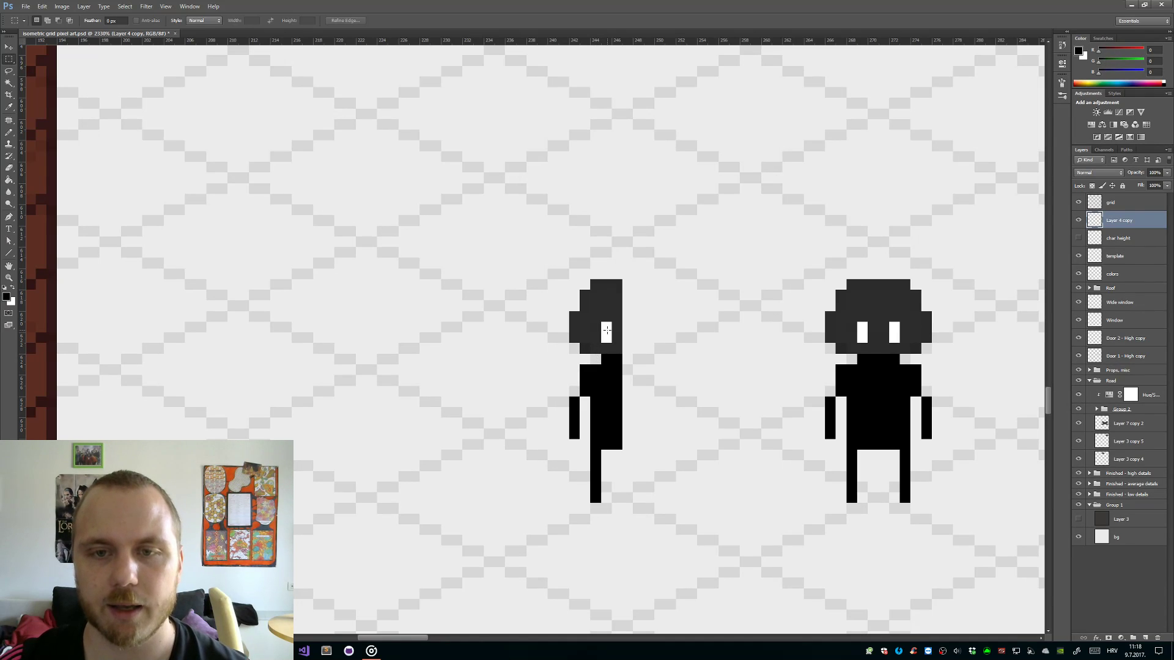
# - Cover the half figure's eye with the head's dark grey and repaint it in white closer to the face's left edge
pyautogui.press('b')
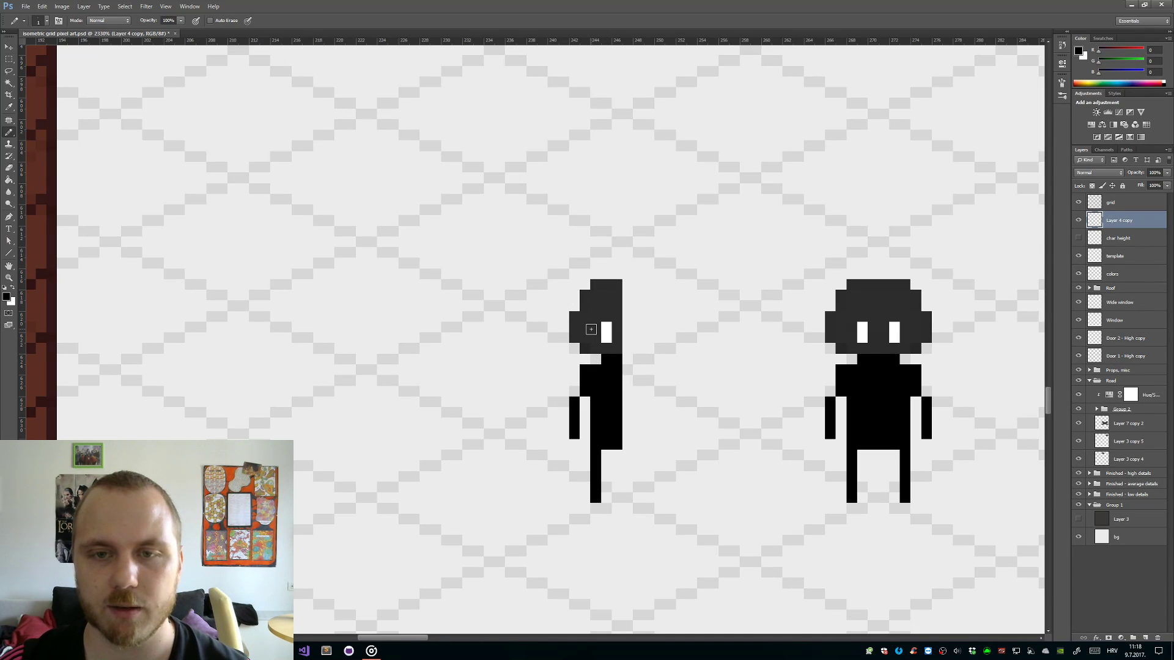
pyautogui.keyDown('alt'); pyautogui.click(606, 331); pyautogui.keyUp('alt')
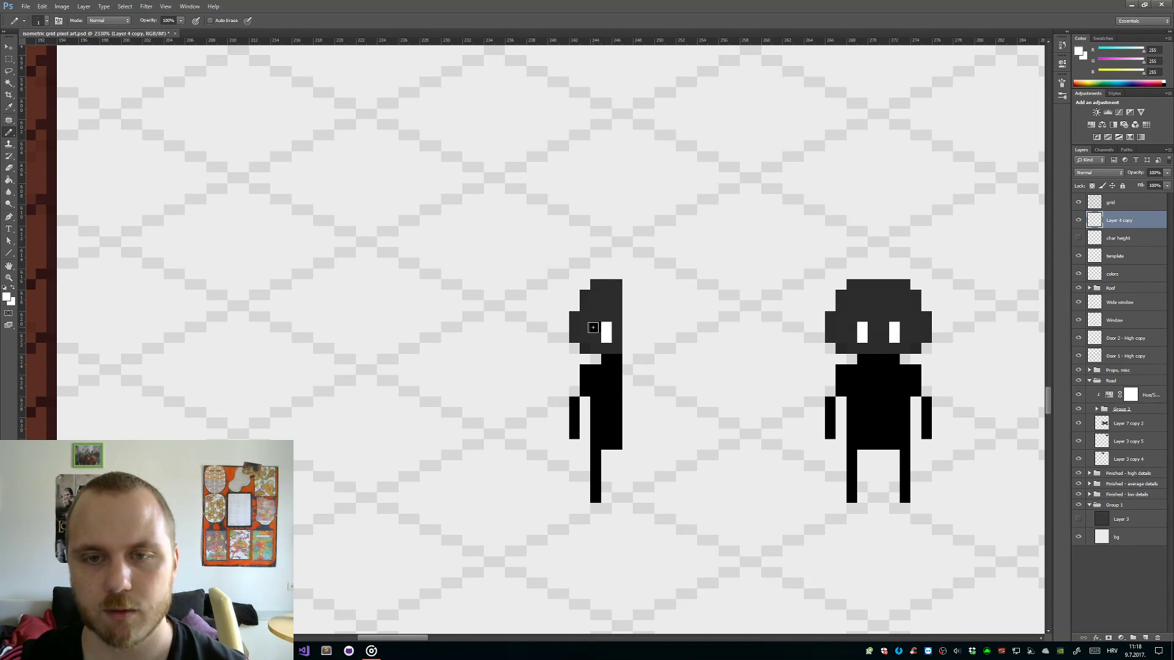
pyautogui.keyDown('alt'); pyautogui.click(600, 315); pyautogui.keyUp('alt')
pyautogui.moveTo(596, 328); pyautogui.dragTo(604, 337)
pyautogui.keyDown('alt'); pyautogui.click(584, 337); pyautogui.keyUp('alt')
pyautogui.click(591, 316)
pyautogui.keyDown('alt'); pyautogui.click(585, 328); pyautogui.keyUp('alt')
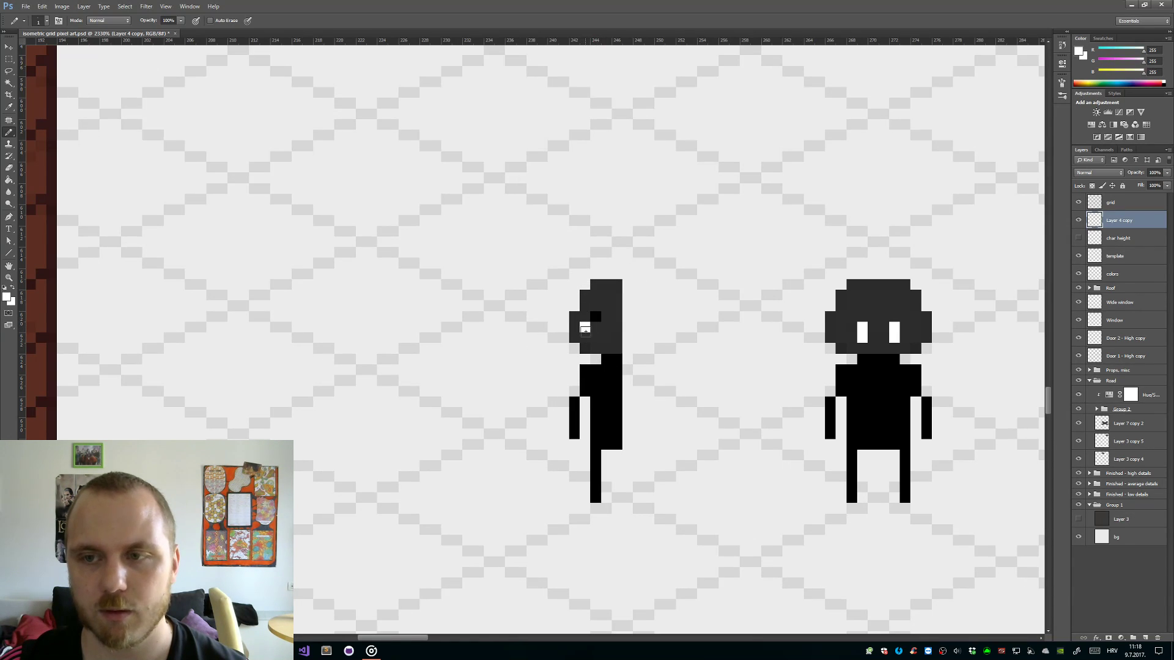
pyautogui.keyDown('alt'); pyautogui.click(605, 321); pyautogui.keyUp('alt')
pyautogui.click(595, 316)
# - Erase the side view's arm, shoulder and old leg, and draw a one-pixel-wide black leg beneath the narrow torso
pyautogui.press('z')
pyautogui.moveTo(634, 357)
pyautogui.mouseDown()
pyautogui.moveTo(577, 369)
pyautogui.moveTo(643, 363)
pyautogui.mouseUp()
pyautogui.press('e')
pyautogui.moveTo(570, 450); pyautogui.dragTo(564, 402)
pyautogui.moveTo(588, 538); pyautogui.dragTo(581, 366)
pyautogui.press('b')
pyautogui.keyDown('alt'); pyautogui.click(610, 462); pyautogui.keyUp('alt')
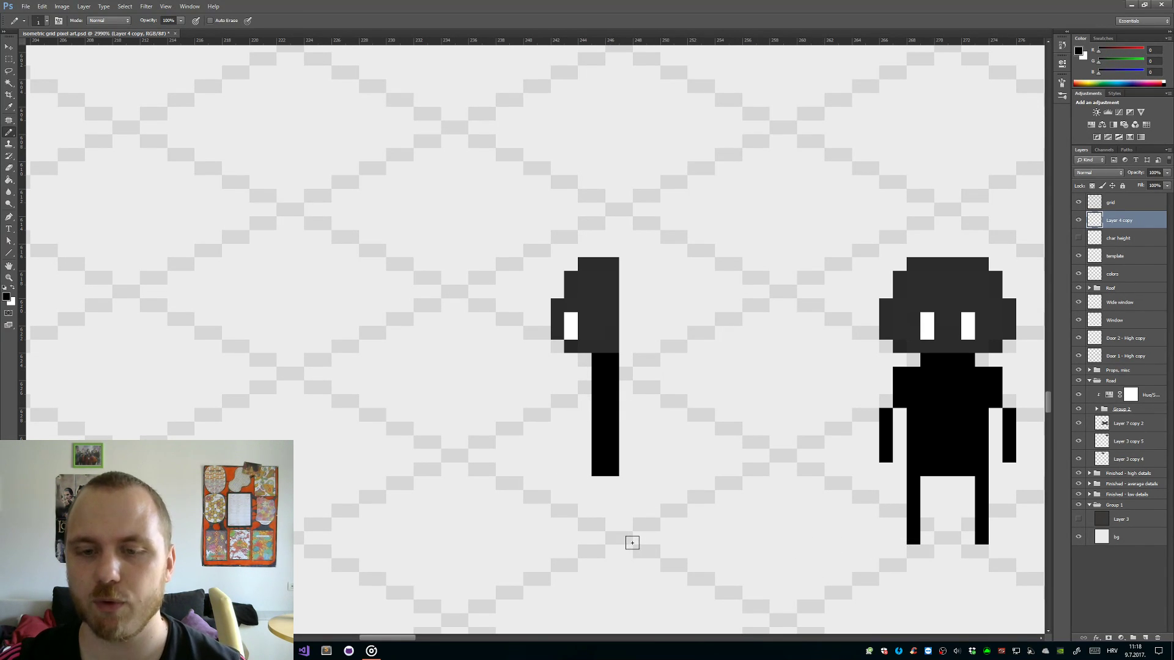
pyautogui.moveTo(608, 538); pyautogui.dragTo(613, 467)
# - Draw two horizontal pure red guide lines across the three figures, one under the feet and one above the heads
pyautogui.press('z')
pyautogui.moveTo(720, 495)
pyautogui.mouseDown()
pyautogui.moveTo(644, 508)
pyautogui.moveTo(772, 498)
pyautogui.moveTo(626, 435)
pyautogui.mouseUp()
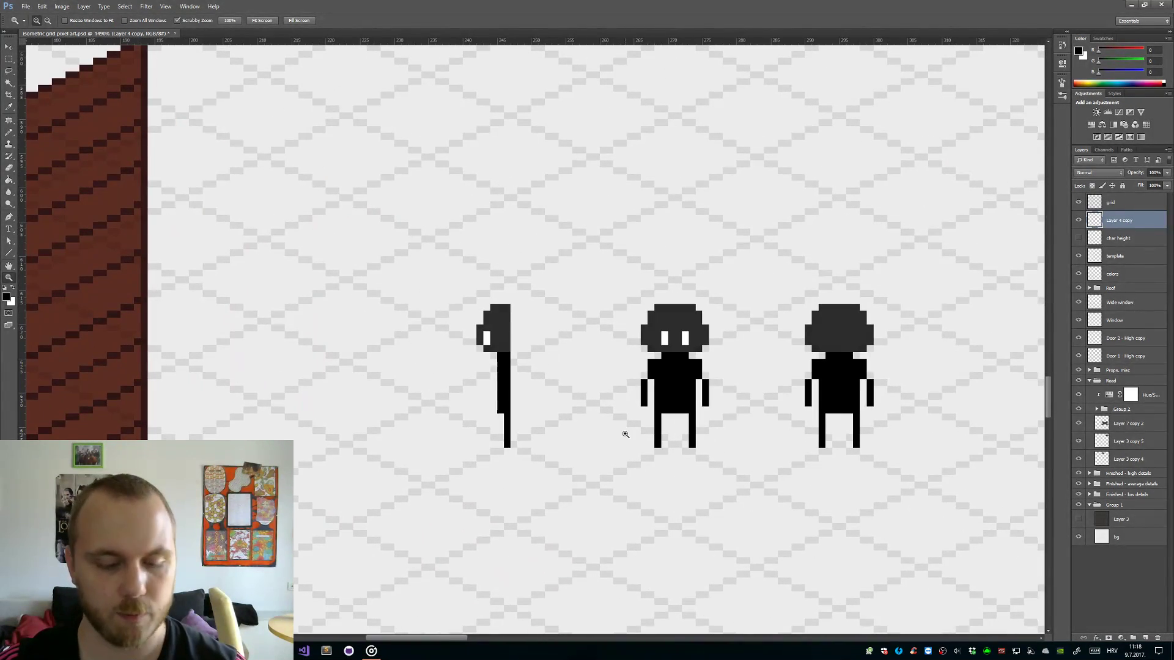
pyautogui.click(8, 298)
pyautogui.moveTo(335, 111); pyautogui.dragTo(377, 92)
pyautogui.click(436, 85)
pyautogui.press('b')
pyautogui.press('b')
pyautogui.moveTo(892, 445); pyautogui.dragTo(388, 449)
pyautogui.hotkey('ctrl', 'z')
pyautogui.click(463, 450)
pyautogui.keyDown('shift'); pyautogui.click(893, 451); pyautogui.keyUp('shift')
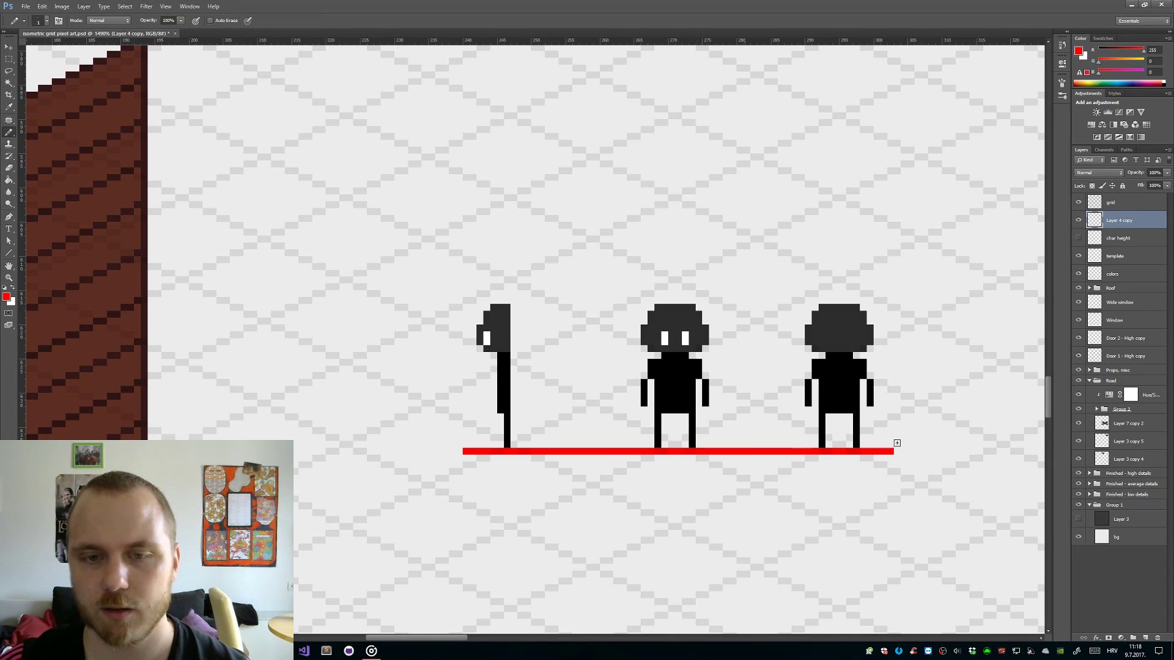
pyautogui.keyDown('shift'); pyautogui.click(961, 451); pyautogui.keyUp('shift')
pyautogui.moveTo(881, 300); pyautogui.dragTo(423, 297)
# - Pick mid grey (RGB 132, 132, 132) and repaint the front-view figure's shoulders and arms with it
pyautogui.press('z')
pyautogui.moveTo(649, 393)
pyautogui.mouseDown()
pyautogui.moveTo(590, 405)
pyautogui.moveTo(624, 393)
pyautogui.moveTo(590, 354)
pyautogui.mouseUp()
pyautogui.press('b')
pyautogui.press('d')
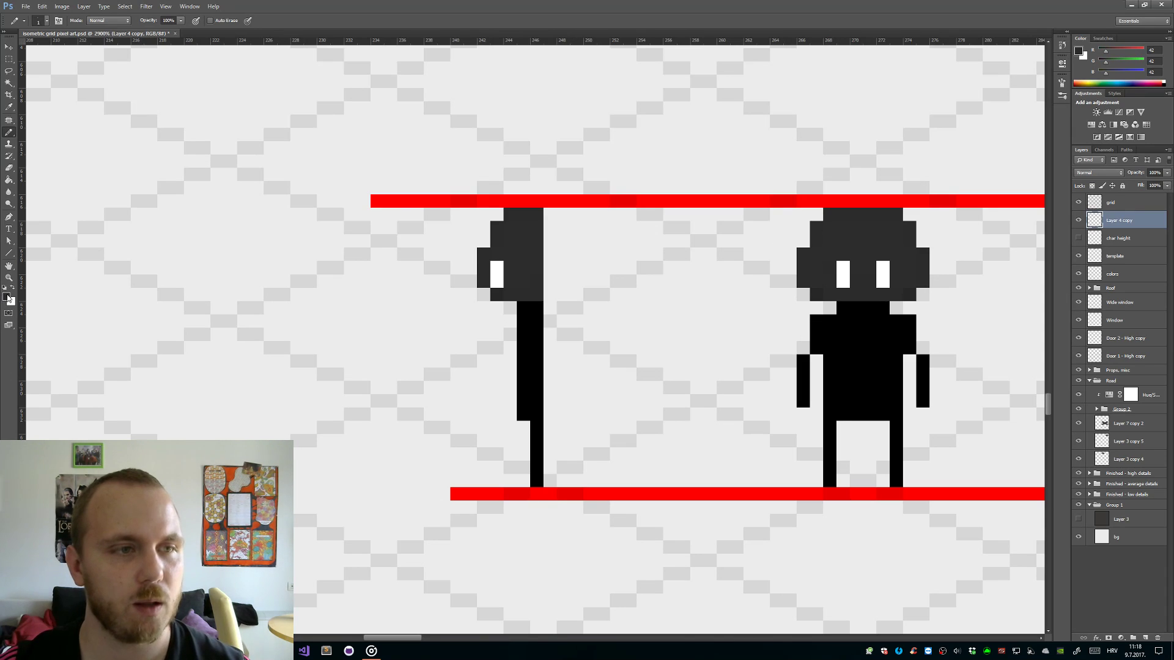
pyautogui.click(7, 297)
pyautogui.click(225, 147)
pyautogui.click(435, 85)
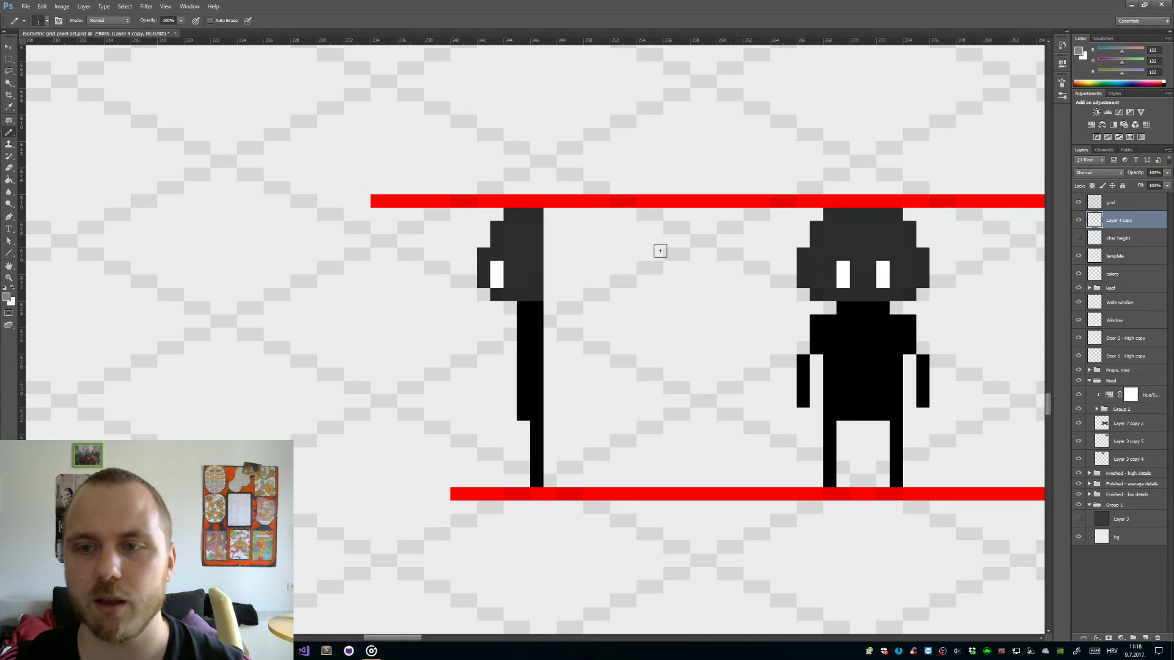
pyautogui.moveTo(823, 333); pyautogui.dragTo(803, 404)
pyautogui.moveTo(909, 321); pyautogui.dragTo(922, 402)
pyautogui.hotkey('ctrl', 'z')
# - Repaint the back-view figure's shoulders and arms in the same mid grey
pyautogui.moveTo(894, 394); pyautogui.dragTo(278, 374)
pyautogui.moveTo(519, 300)
pyautogui.mouseDown()
pyautogui.moveTo(518, 334)
pyautogui.moveTo(504, 343)
pyautogui.moveTo(507, 382)
pyautogui.mouseUp()
pyautogui.moveTo(613, 301); pyautogui.dragTo(626, 381)
# - Paint a bent mid-grey arm over the side-view figure's black torso
pyautogui.press('z')
pyautogui.moveTo(548, 396); pyautogui.dragTo(465, 398)
pyautogui.moveTo(469, 400); pyautogui.dragTo(590, 338)
pyautogui.press('b')
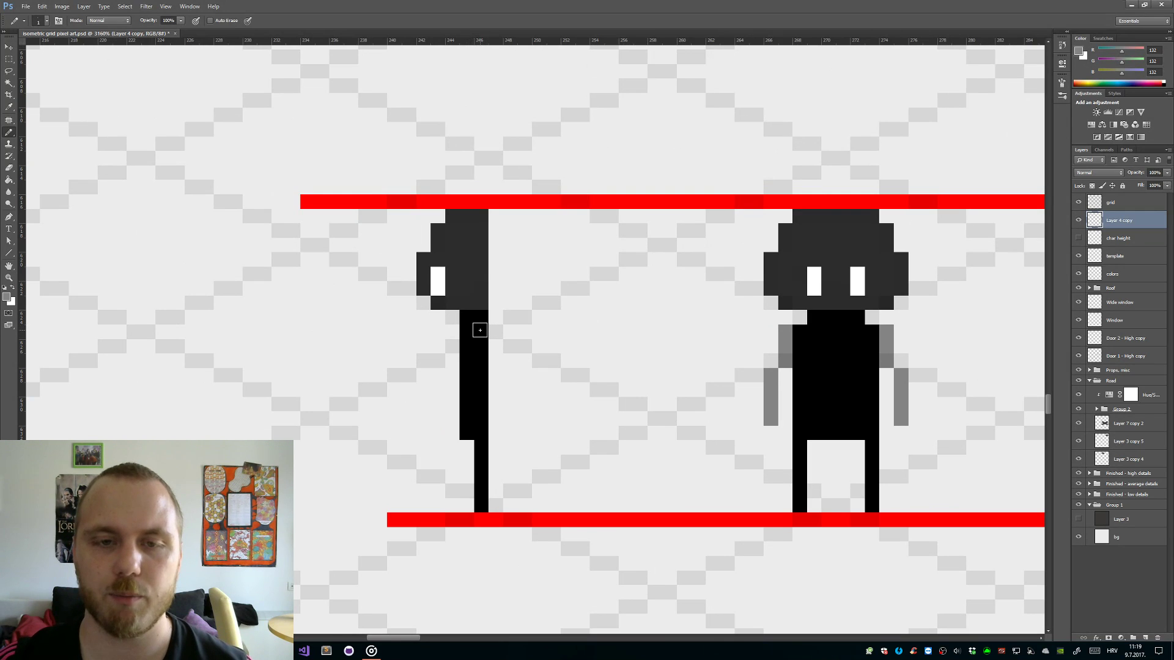
pyautogui.moveTo(480, 330); pyautogui.dragTo(481, 369)
pyautogui.moveTo(768, 421)
pyautogui.mouseDown()
pyautogui.moveTo(487, 419)
pyautogui.moveTo(466, 391)
pyautogui.moveTo(466, 420)
pyautogui.mouseUp()
pyautogui.hotkey('ctrl', 'z')
# - Extend the side-view head to the right with the head's dark grey to round off its back
pyautogui.press('z')
pyautogui.moveTo(550, 362)
pyautogui.mouseDown()
pyautogui.moveTo(454, 365)
pyautogui.moveTo(501, 356)
pyautogui.moveTo(530, 374)
pyautogui.moveTo(572, 305)
pyautogui.mouseUp()
pyautogui.press('b')
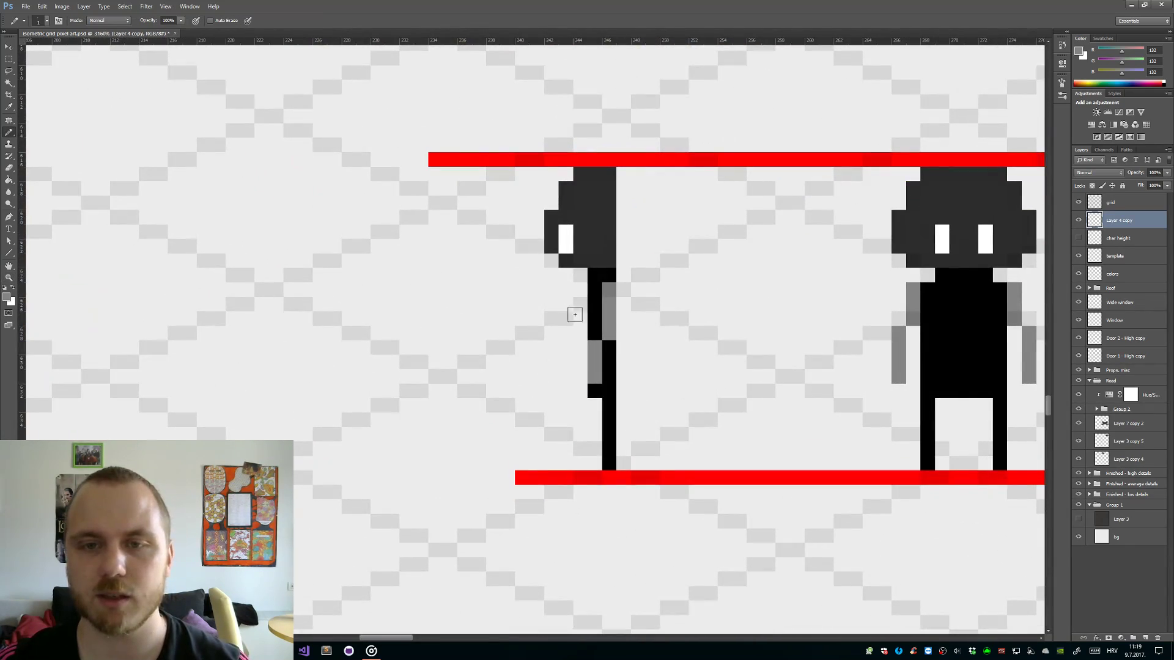
pyautogui.keyDown('alt'); pyautogui.click(595, 312); pyautogui.keyUp('alt')
pyautogui.moveTo(644, 247)
pyautogui.mouseDown()
pyautogui.moveTo(567, 317)
pyautogui.moveTo(571, 272)
pyautogui.moveTo(553, 321)
pyautogui.moveTo(542, 307)
pyautogui.moveTo(524, 353)
pyautogui.moveTo(505, 361)
pyautogui.moveTo(542, 361)
pyautogui.moveTo(628, 322)
pyautogui.moveTo(705, 322)
pyautogui.mouseUp()
pyautogui.keyDown('alt'); pyautogui.click(522, 329); pyautogui.keyUp('alt')
pyautogui.click(544, 331)
# - Copy the front-view figure's head and place it over the side-view figure's head, then deselect
pyautogui.press('z')
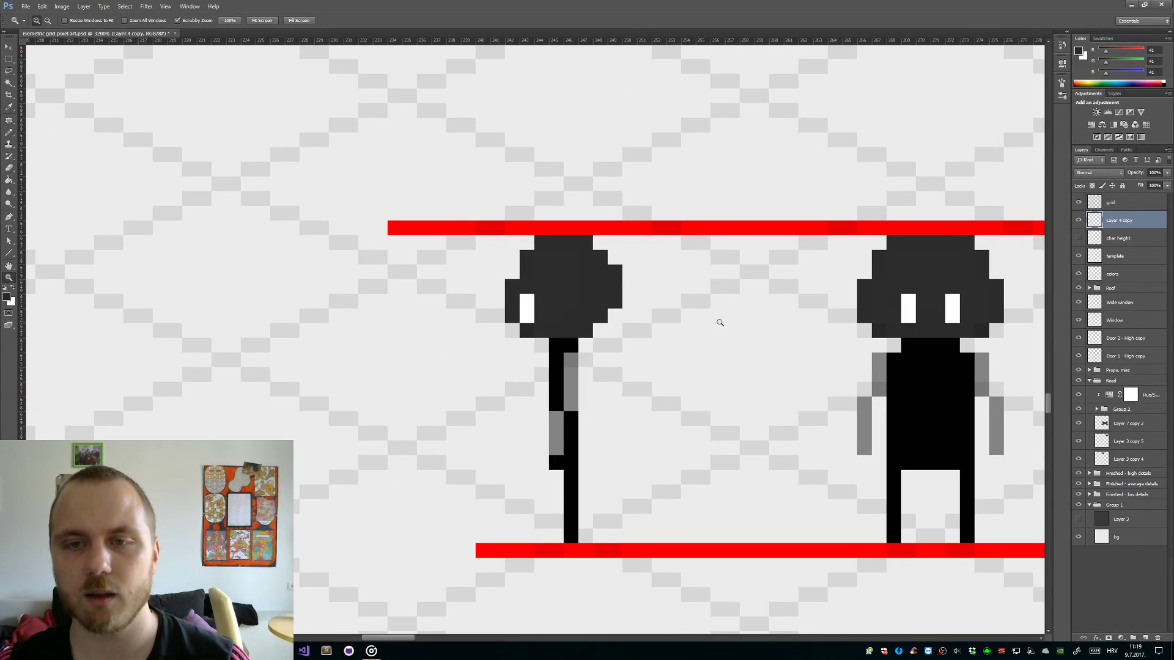
pyautogui.scroll(-3, 758, 328)
pyautogui.press('m')
pyautogui.moveTo(890, 332); pyautogui.dragTo(812, 285)
pyautogui.press('v')
pyautogui.moveTo(861, 321); pyautogui.dragTo(665, 320)
pyautogui.hotkey('ctrl', 'd')
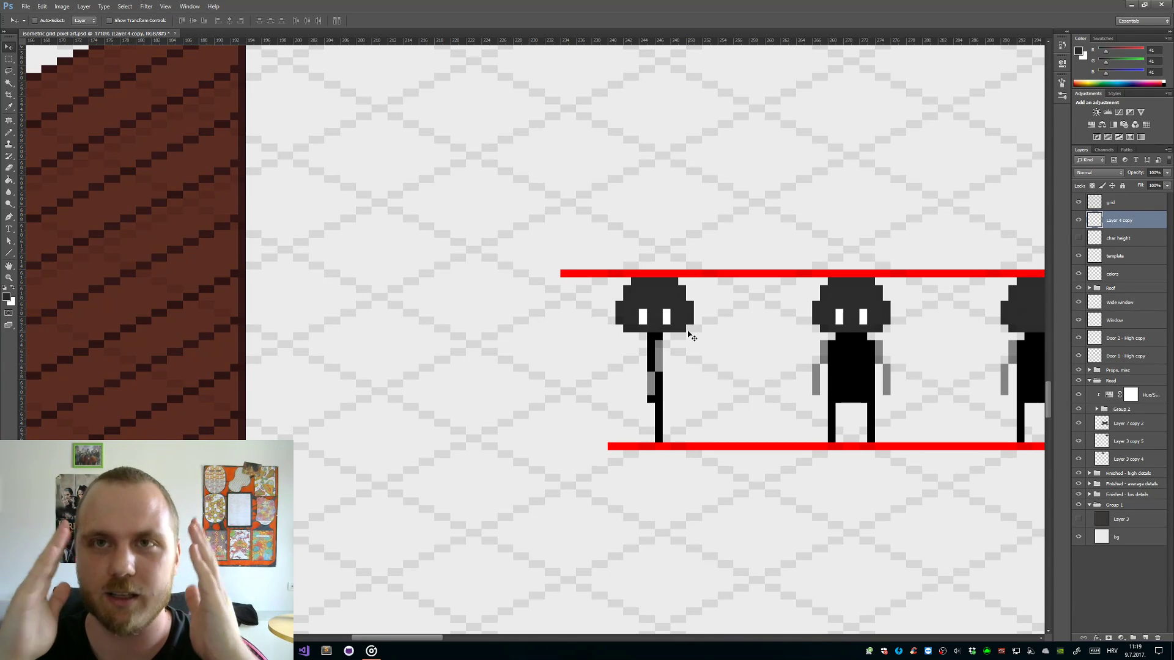
# - Try to lengthen the side-view head toward the back with dark grey pixels
pyautogui.press('z')
pyautogui.moveTo(711, 320); pyautogui.dragTo(758, 320)
pyautogui.press('b')
pyautogui.keyDown('alt'); pyautogui.click(636, 253); pyautogui.keyUp('alt')
pyautogui.moveTo(671, 260); pyautogui.dragTo(685, 332)
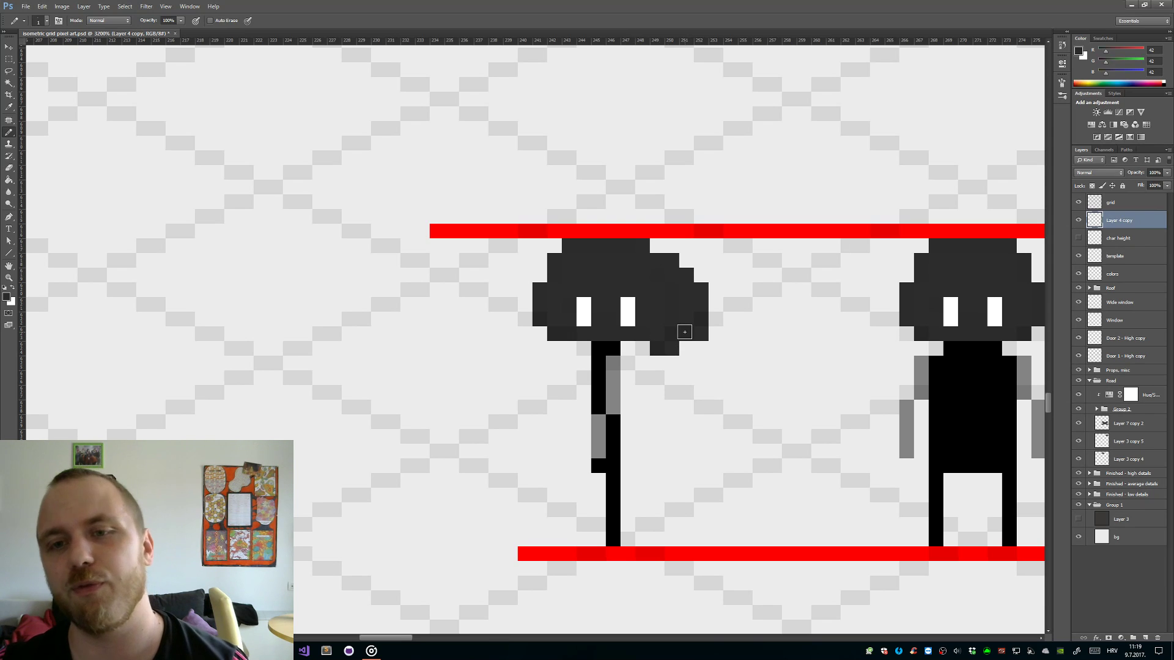
pyautogui.hotkey('ctrl', 'z')
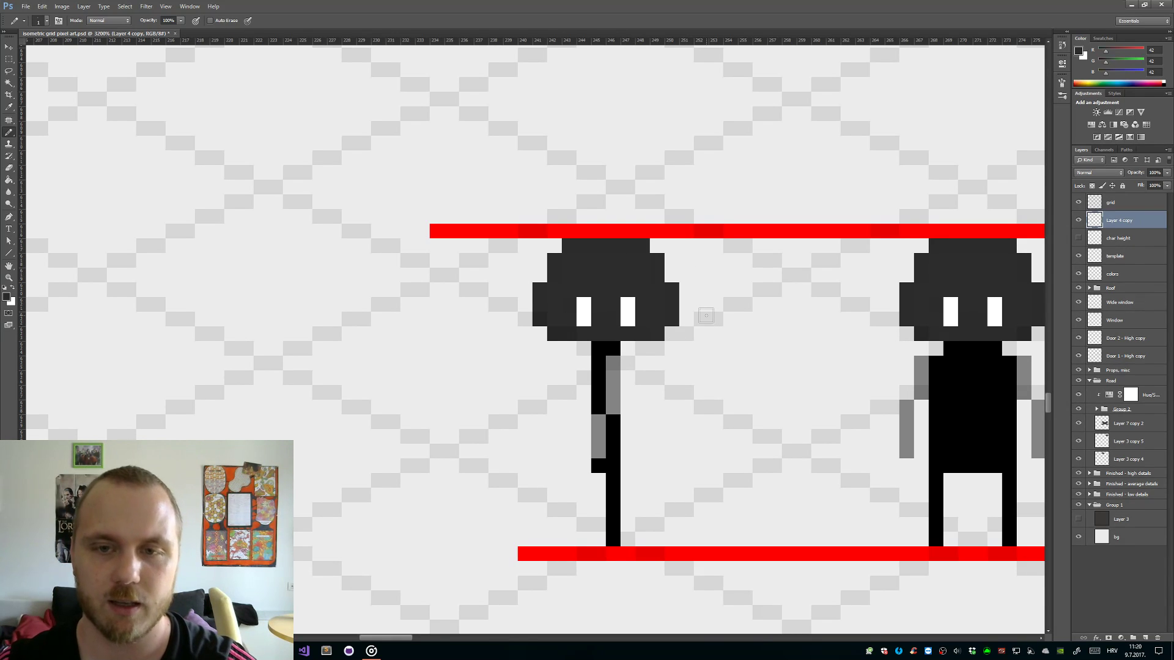
# - Paint one white eye near the side-view head's left edge and cover its two front-facing eyes with dark grey
pyautogui.press('z')
pyautogui.moveTo(795, 363)
pyautogui.mouseDown()
pyautogui.moveTo(714, 366)
pyautogui.moveTo(813, 336)
pyautogui.mouseUp()
pyautogui.press('b')
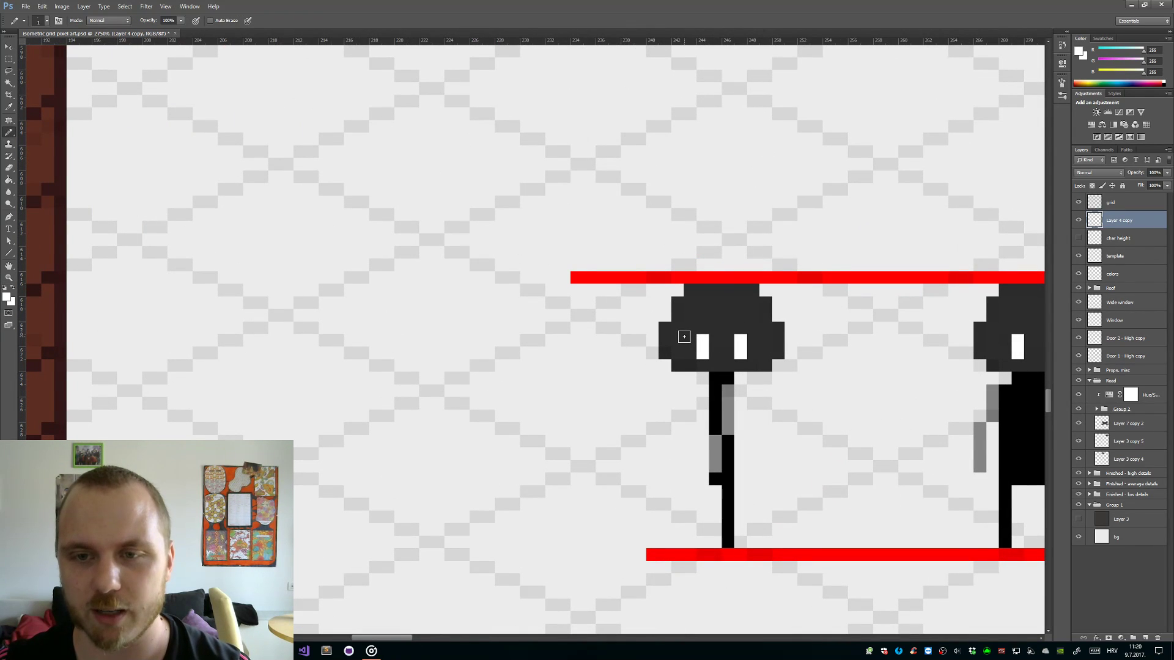
pyautogui.moveTo(684, 347)
pyautogui.mouseDown()
pyautogui.moveTo(740, 342)
pyautogui.moveTo(741, 354)
pyautogui.mouseUp()
pyautogui.keyDown('alt'); pyautogui.click(724, 337); pyautogui.keyUp('alt')
pyautogui.moveTo(704, 355)
pyautogui.mouseDown()
pyautogui.moveTo(706, 338)
pyautogui.moveTo(749, 355)
pyautogui.moveTo(733, 356)
pyautogui.moveTo(778, 359)
pyautogui.mouseUp()
# - Widen the side-view torso by painting black on both sides of the grey arm
pyautogui.press('z')
pyautogui.press('b')
pyautogui.keyDown('alt'); pyautogui.click(723, 382); pyautogui.keyUp('alt')
pyautogui.moveTo(739, 390); pyautogui.dragTo(737, 472)
pyautogui.moveTo(704, 412)
pyautogui.mouseDown()
pyautogui.moveTo(701, 465)
pyautogui.moveTo(702, 396)
pyautogui.moveTo(688, 460)
pyautogui.mouseUp()
# - Narrow the side-view head by erasing its outermost pixel column
pyautogui.press('z')
pyautogui.moveTo(778, 465)
pyautogui.mouseDown()
pyautogui.moveTo(702, 481)
pyautogui.moveTo(767, 490)
pyautogui.moveTo(773, 480)
pyautogui.moveTo(758, 472)
pyautogui.moveTo(713, 475)
pyautogui.moveTo(728, 445)
pyautogui.moveTo(691, 460)
pyautogui.moveTo(806, 426)
pyautogui.mouseUp()
pyautogui.moveTo(669, 385); pyautogui.dragTo(685, 381)
pyautogui.press('e')
pyautogui.moveTo(648, 332)
pyautogui.mouseDown()
pyautogui.moveTo(661, 398)
pyautogui.moveTo(648, 404)
pyautogui.mouseUp()
# - Duplicate the side-view figure and place the copy to the right of the back-view figure
pyautogui.press('z')
pyautogui.moveTo(730, 437)
pyautogui.mouseDown()
pyautogui.moveTo(646, 466)
pyautogui.moveTo(758, 439)
pyautogui.moveTo(648, 409)
pyautogui.mouseUp()
pyautogui.press('m')
pyautogui.moveTo(562, 441); pyautogui.dragTo(800, 386)
pyautogui.hotkey('ctrl', 'd')
pyautogui.press('v')
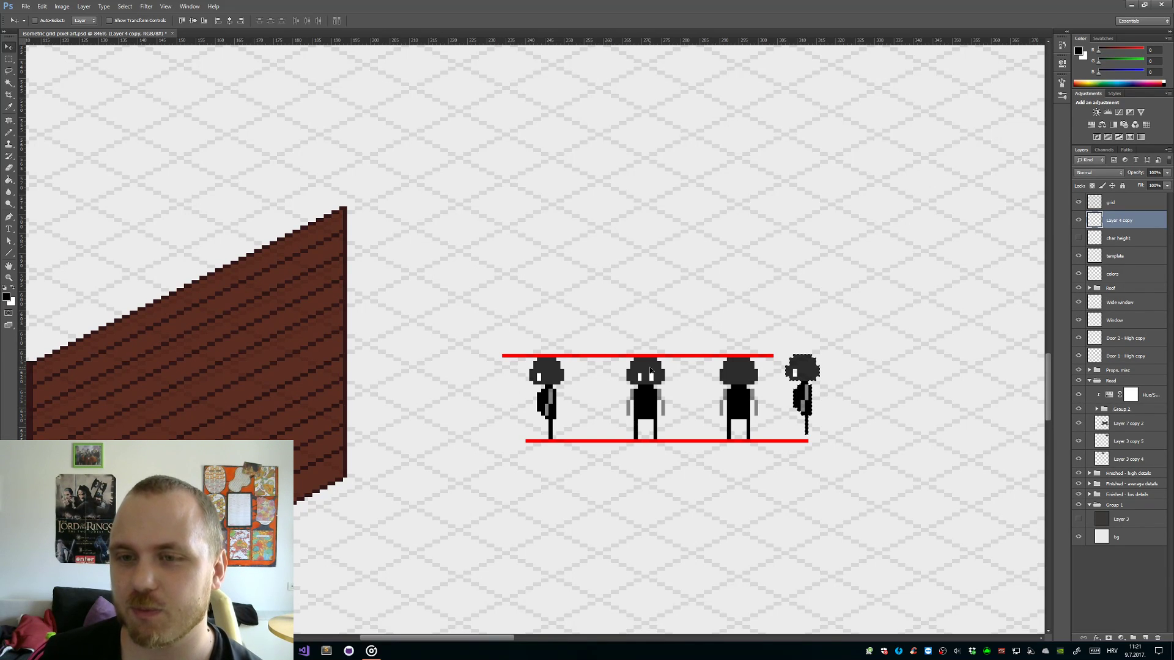
pyautogui.moveTo(834, 390); pyautogui.dragTo(694, 414)
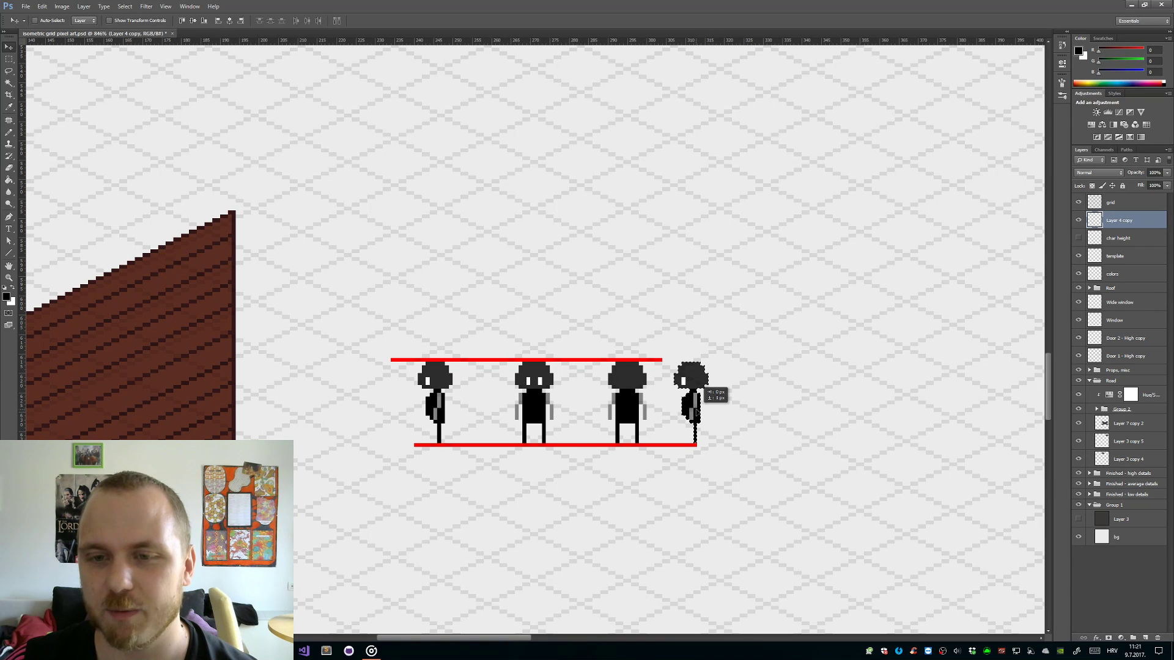
# - Flip the copied side-view figure horizontally so it faces right
pyautogui.click(42, 6)
pyautogui.moveTo(122, 185)
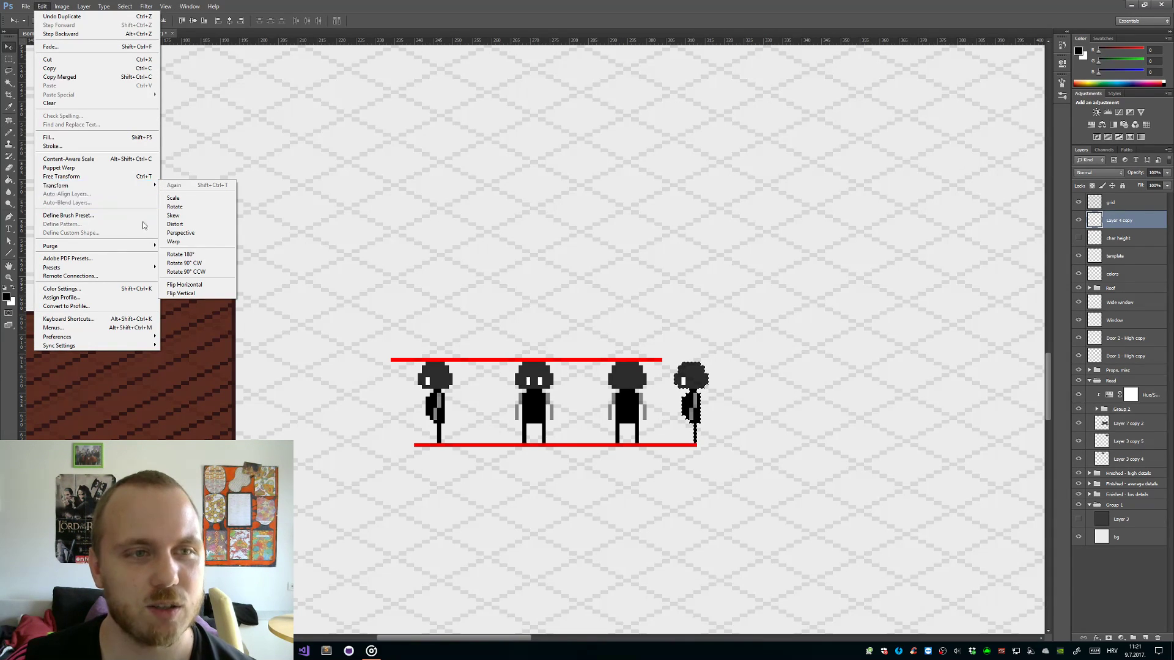
pyautogui.click(194, 282)
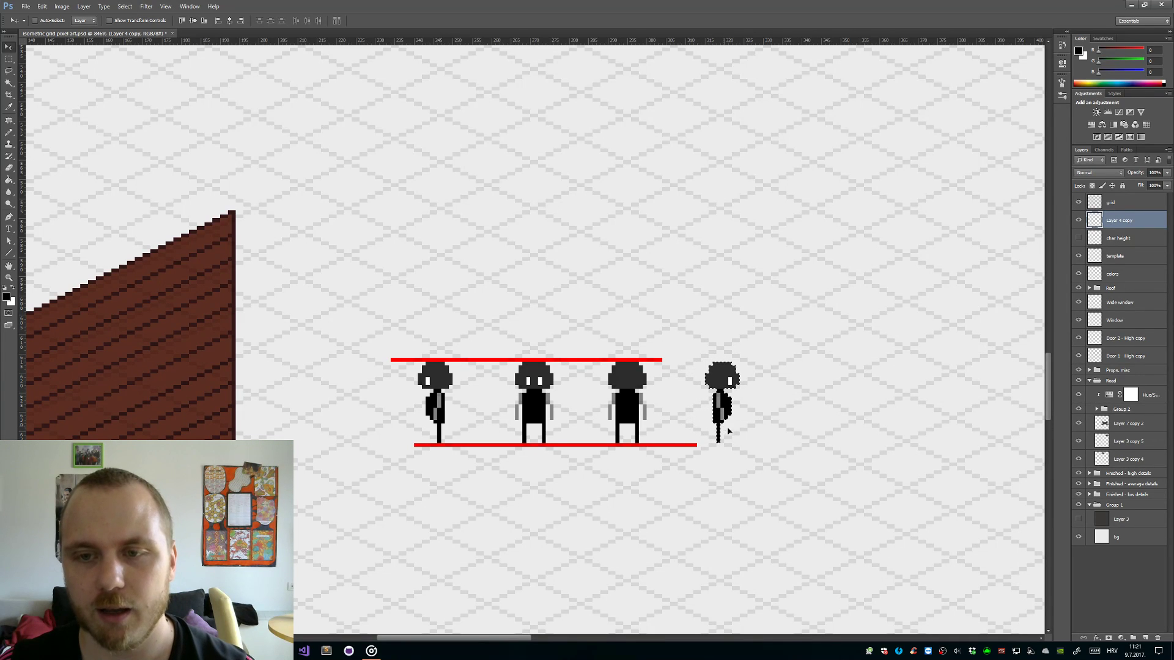
# - Pick a green colour and try painting green pixels around the front-view figure's right-hand eye
pyautogui.press('z')
pyautogui.click(781, 435)
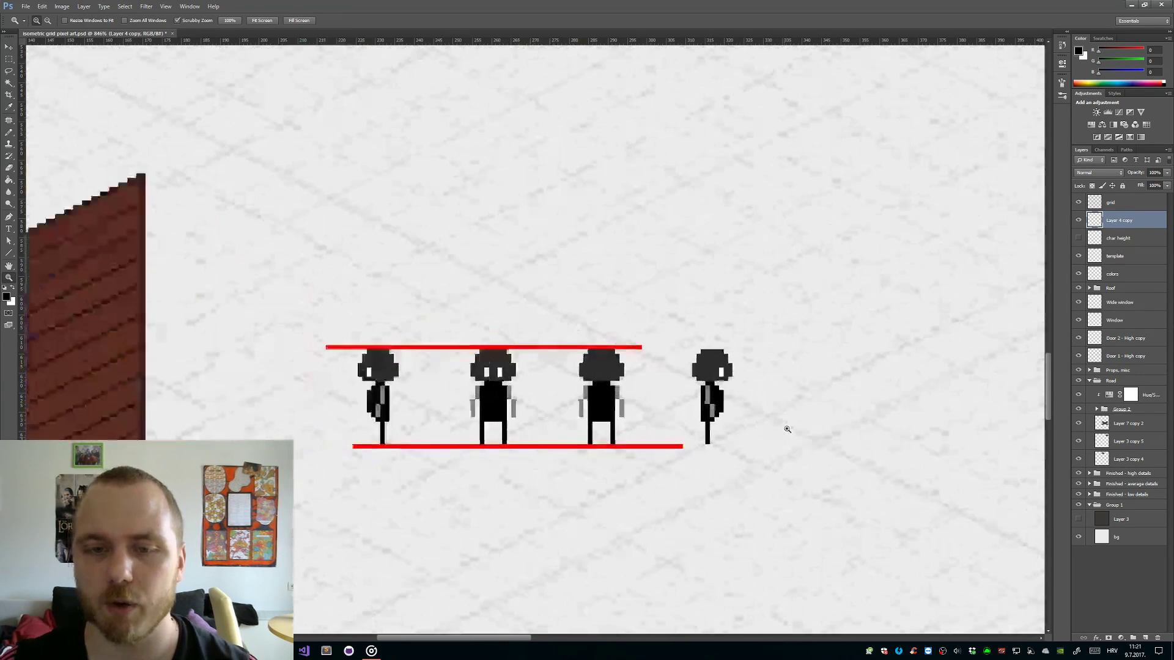
pyautogui.click(368, 330)
pyautogui.click(368, 331)
pyautogui.press('b')
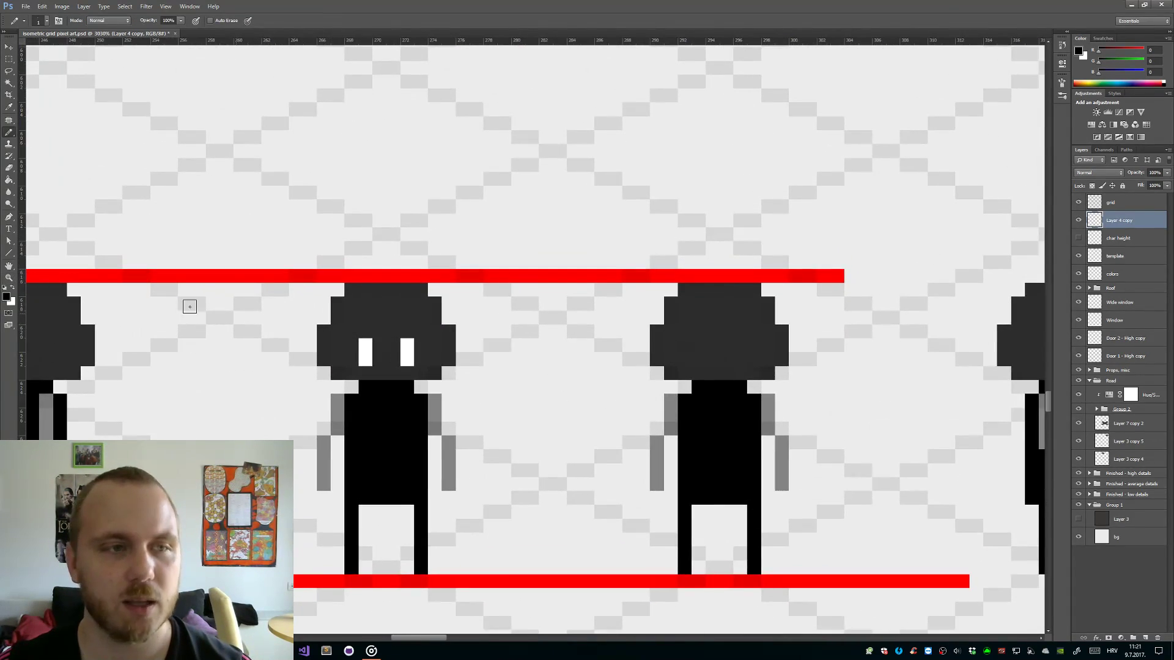
pyautogui.click(8, 296)
pyautogui.click(83, 274)
pyautogui.click(333, 123)
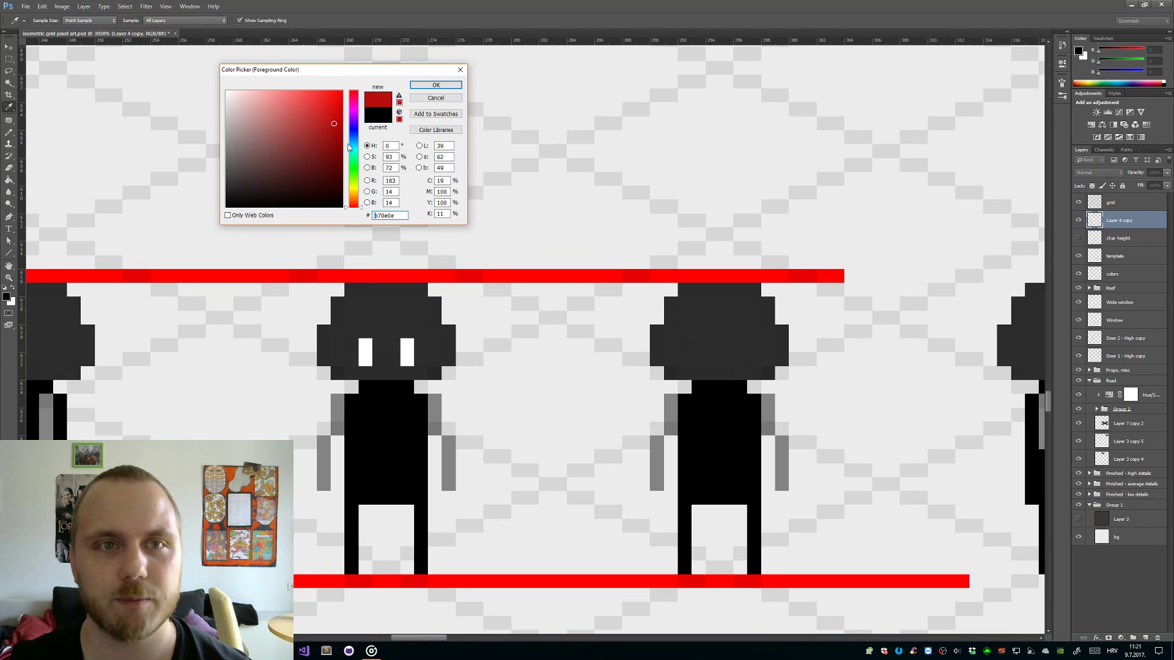
pyautogui.click(354, 154)
pyautogui.click(435, 86)
pyautogui.click(408, 331)
pyautogui.moveTo(395, 344)
pyautogui.mouseDown()
pyautogui.moveTo(399, 377)
pyautogui.moveTo(447, 367)
pyautogui.moveTo(397, 359)
pyautogui.mouseUp()
# - Try green pixels around the left side view's eye and undo all the green eye painting
pyautogui.press('z')
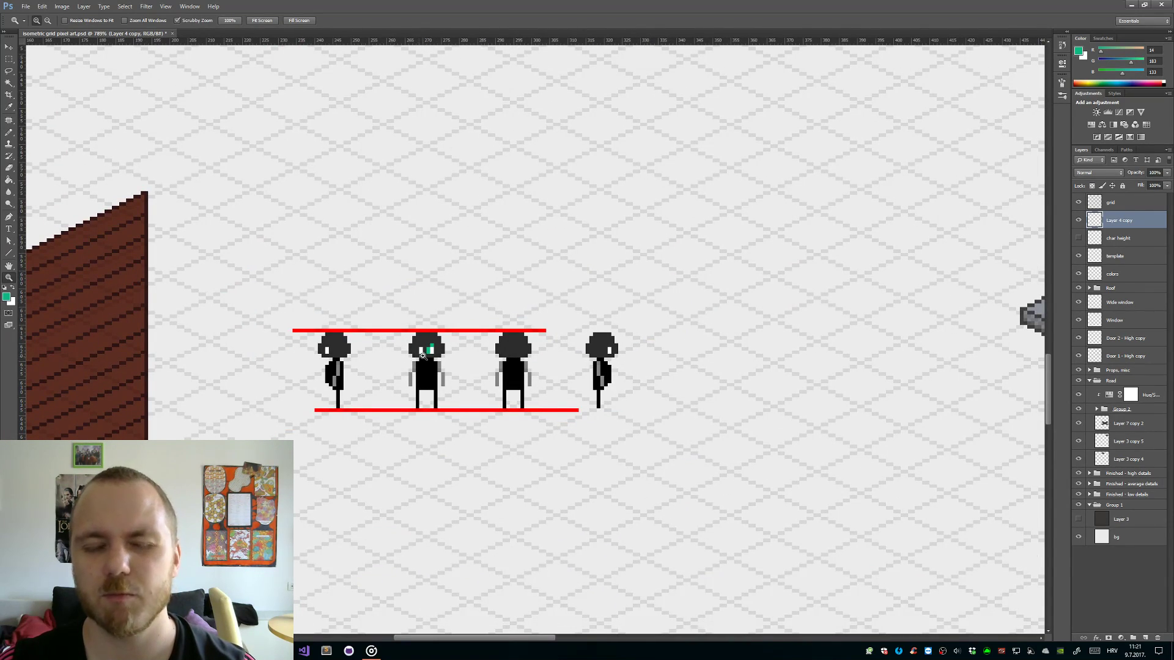
pyautogui.moveTo(319, 350)
pyautogui.mouseDown()
pyautogui.moveTo(359, 344)
pyautogui.moveTo(337, 355)
pyautogui.mouseUp()
pyautogui.press('b')
pyautogui.click(351, 326)
pyautogui.press('z')
pyautogui.moveTo(411, 363); pyautogui.dragTo(365, 372)
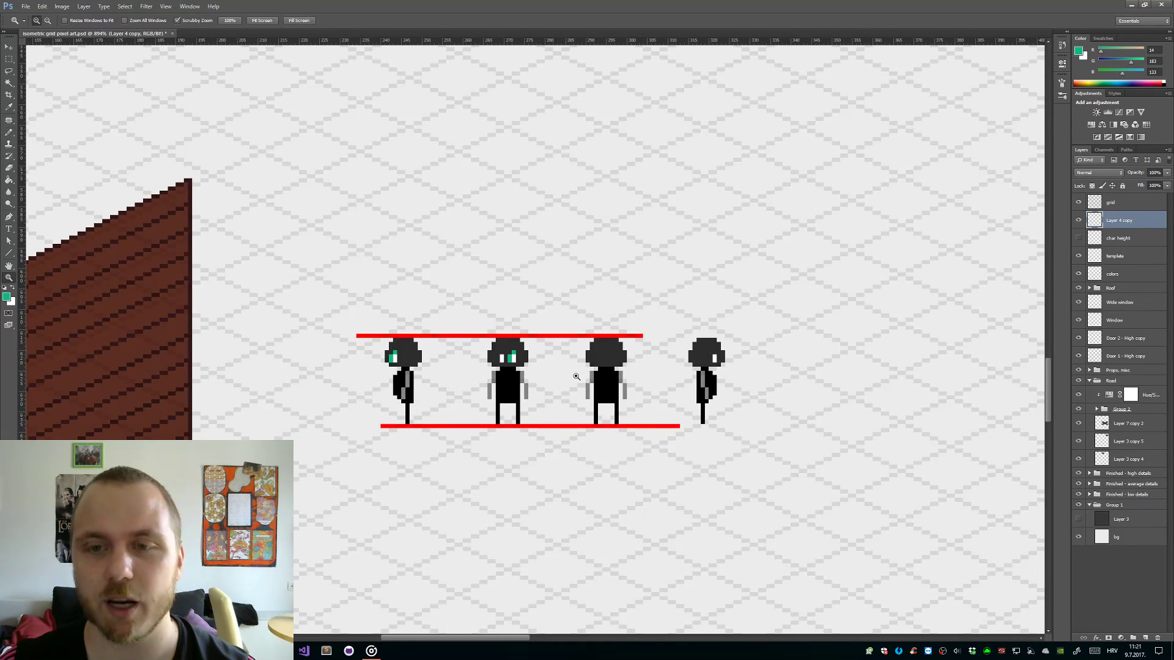
pyautogui.hotkey('ctrl', 'z')
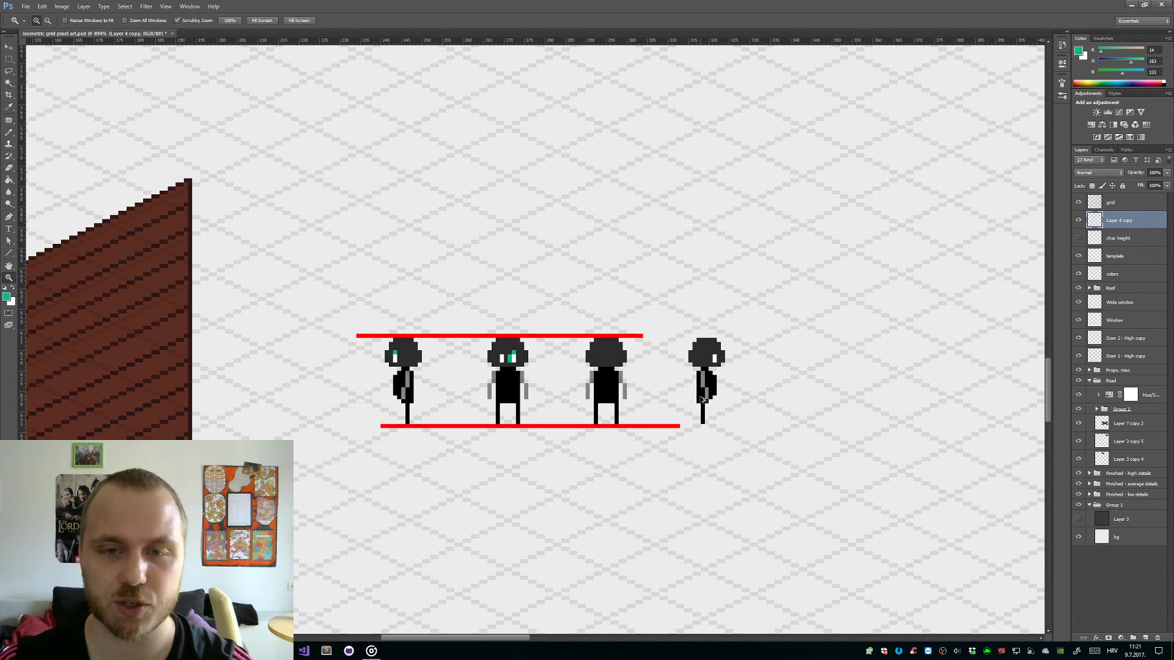
pyautogui.hotkey('ctrl', 'alt', 'z')
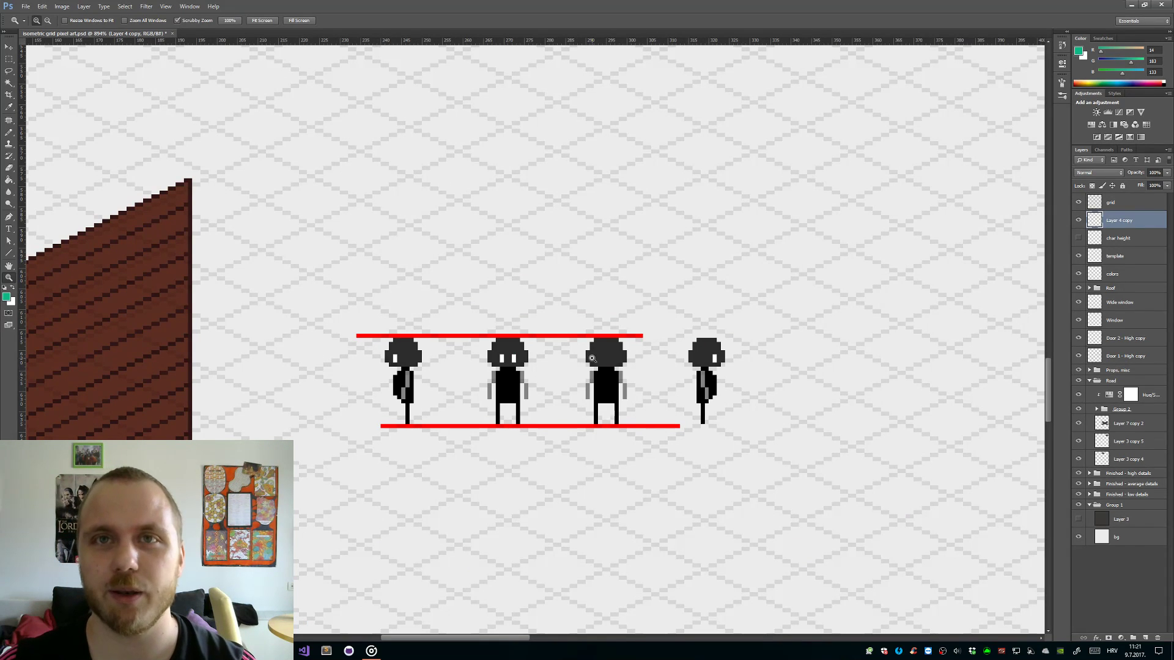
# - Duplicate the front-view figure and place the copy directly below it, under the lower red guide line
pyautogui.moveTo(614, 383); pyautogui.dragTo(633, 358)
pyautogui.press('e')
pyautogui.moveTo(809, 400); pyautogui.dragTo(594, 404)
pyautogui.press('z')
pyautogui.moveTo(375, 438)
pyautogui.mouseDown()
pyautogui.moveTo(454, 431)
pyautogui.moveTo(393, 440)
pyautogui.moveTo(545, 401)
pyautogui.moveTo(633, 355)
pyautogui.mouseUp()
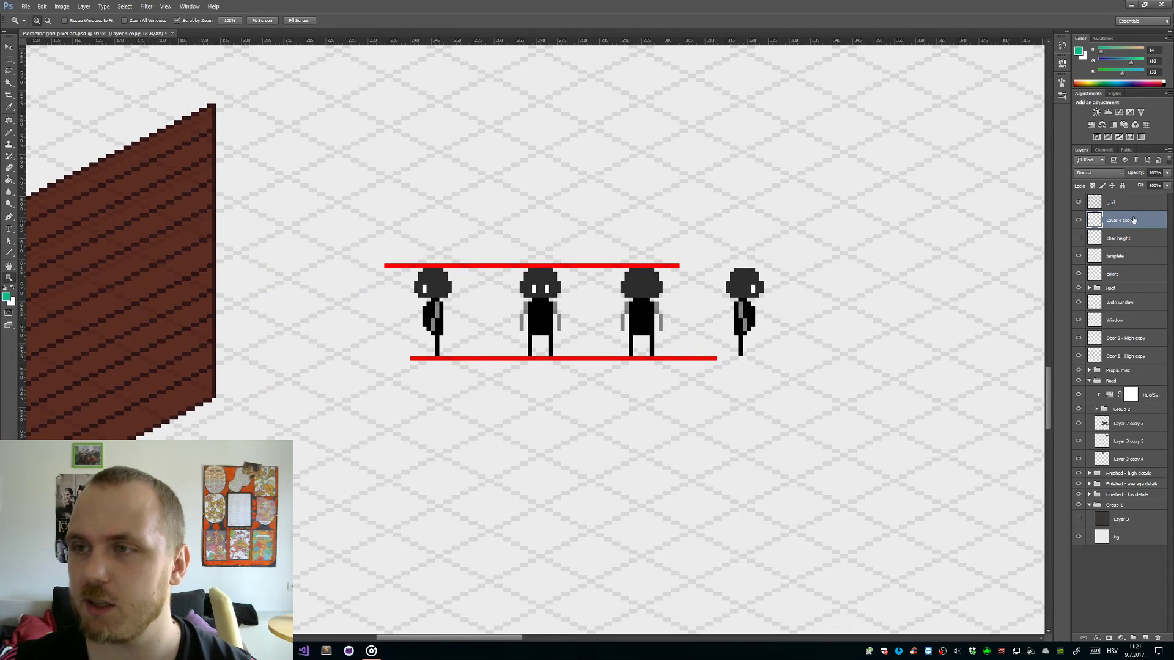
pyautogui.press('m')
pyautogui.moveTo(565, 355); pyautogui.dragTo(536, 420)
pyautogui.press('v')
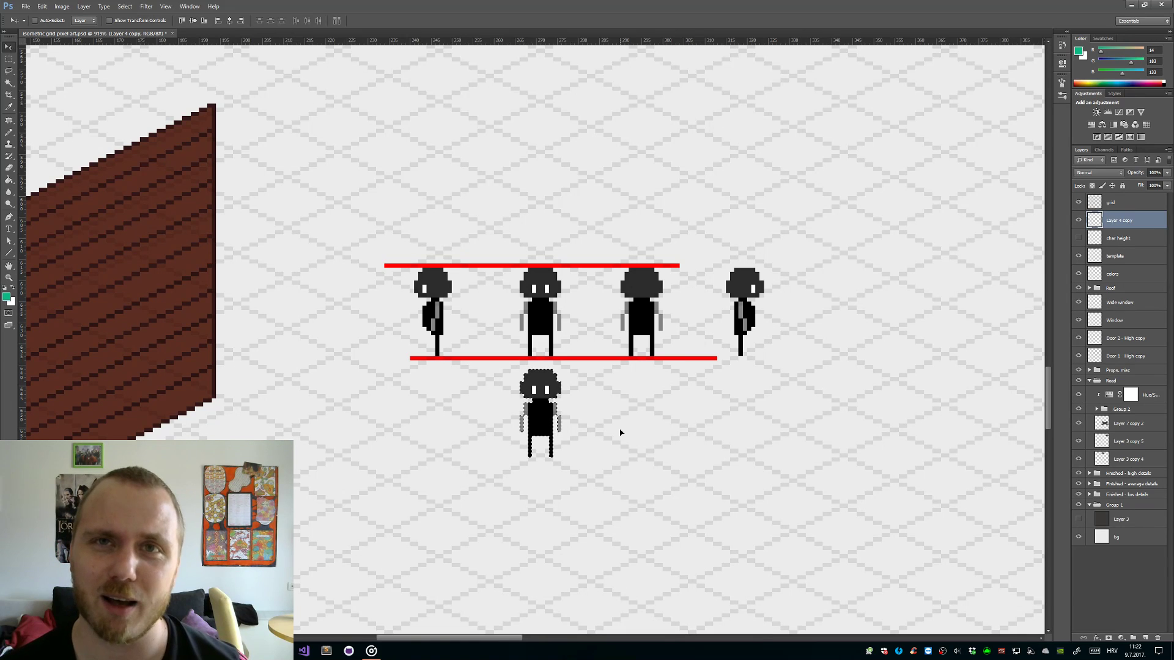
# - Select the copied front-view figure and move it further down, well below the lower red guide line
pyautogui.press('z')
pyautogui.moveTo(546, 473); pyautogui.dragTo(614, 445)
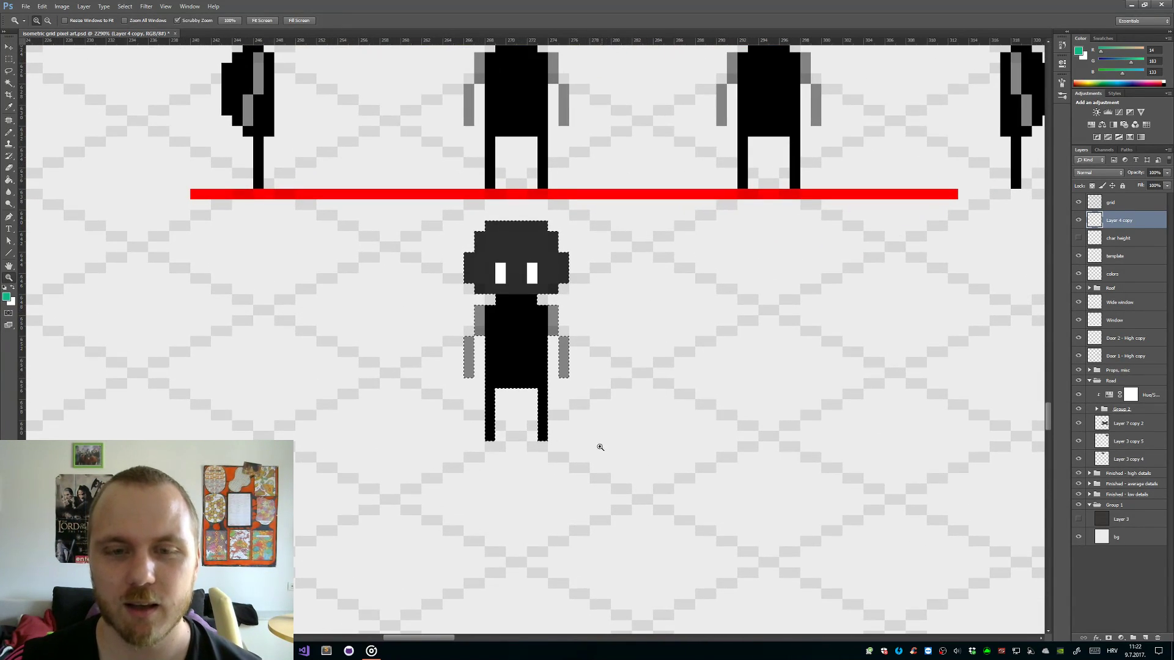
pyautogui.hotkey('ctrl', 'd')
pyautogui.moveTo(515, 442); pyautogui.dragTo(530, 404)
pyautogui.press('v')
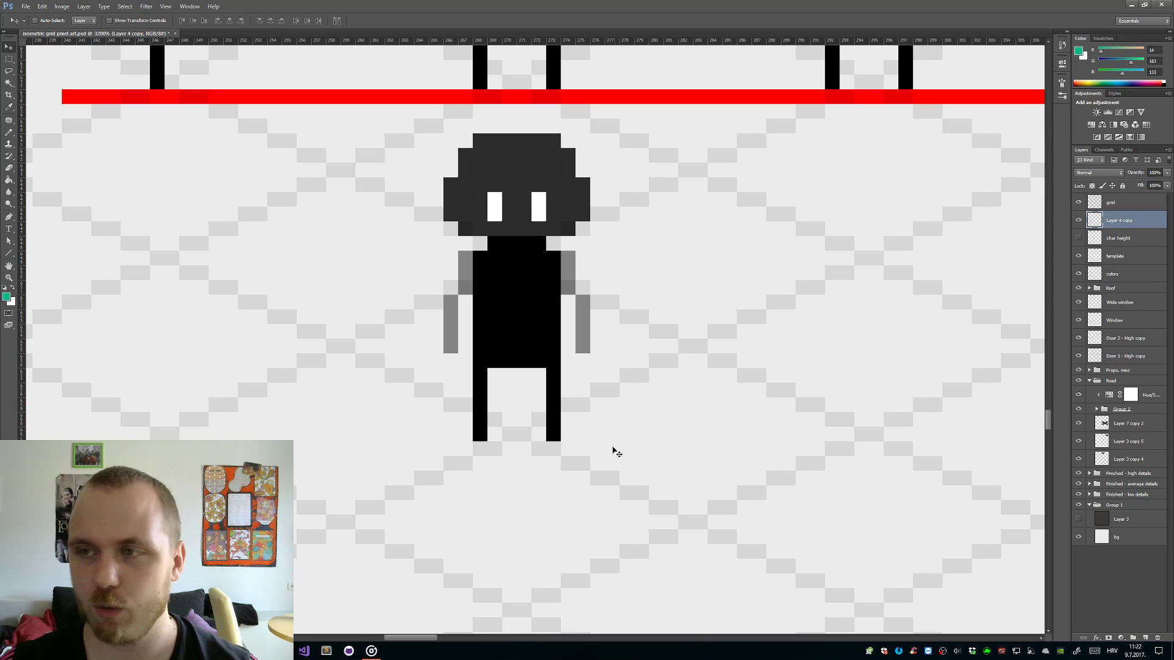
pyautogui.press('m')
pyautogui.moveTo(633, 513); pyautogui.dragTo(416, 133)
pyautogui.press('v')
pyautogui.press('z')
pyautogui.moveTo(756, 320); pyautogui.dragTo(650, 393)
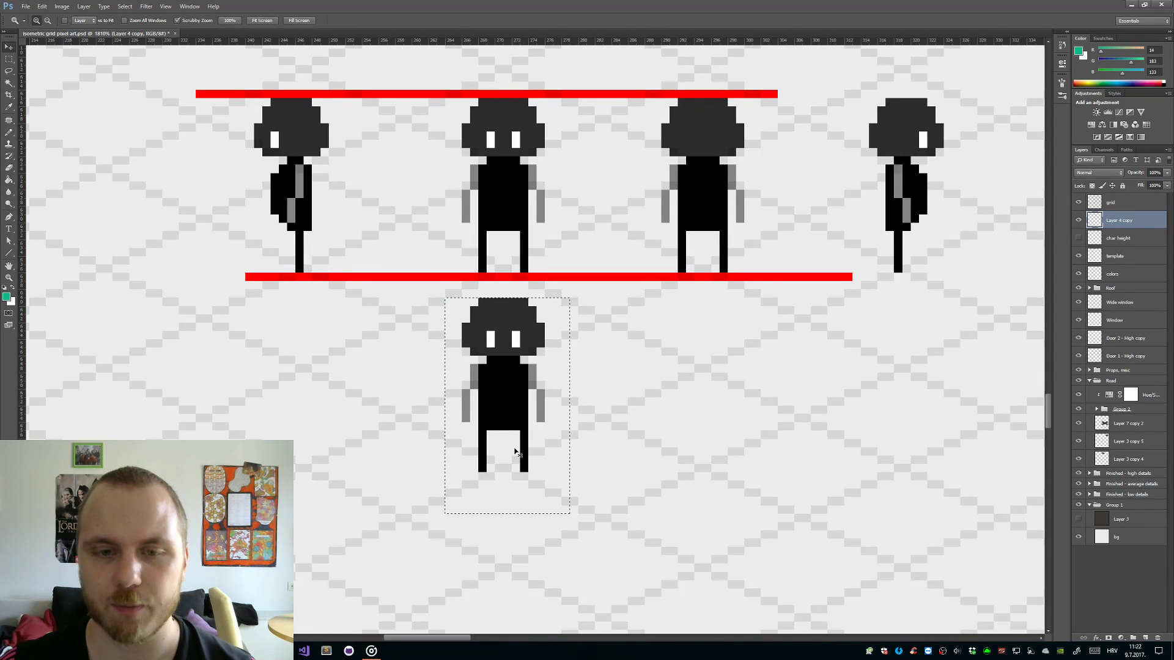
pyautogui.press('v')
pyautogui.moveTo(515, 451); pyautogui.dragTo(520, 507)
pyautogui.moveTo(571, 547); pyautogui.dragTo(593, 542)
pyautogui.moveTo(485, 505); pyautogui.dragTo(485, 520)
pyautogui.moveTo(607, 503); pyautogui.dragTo(697, 406)
pyautogui.moveTo(566, 434); pyautogui.dragTo(588, 437)
pyautogui.hotkey('ctrl', 'd')
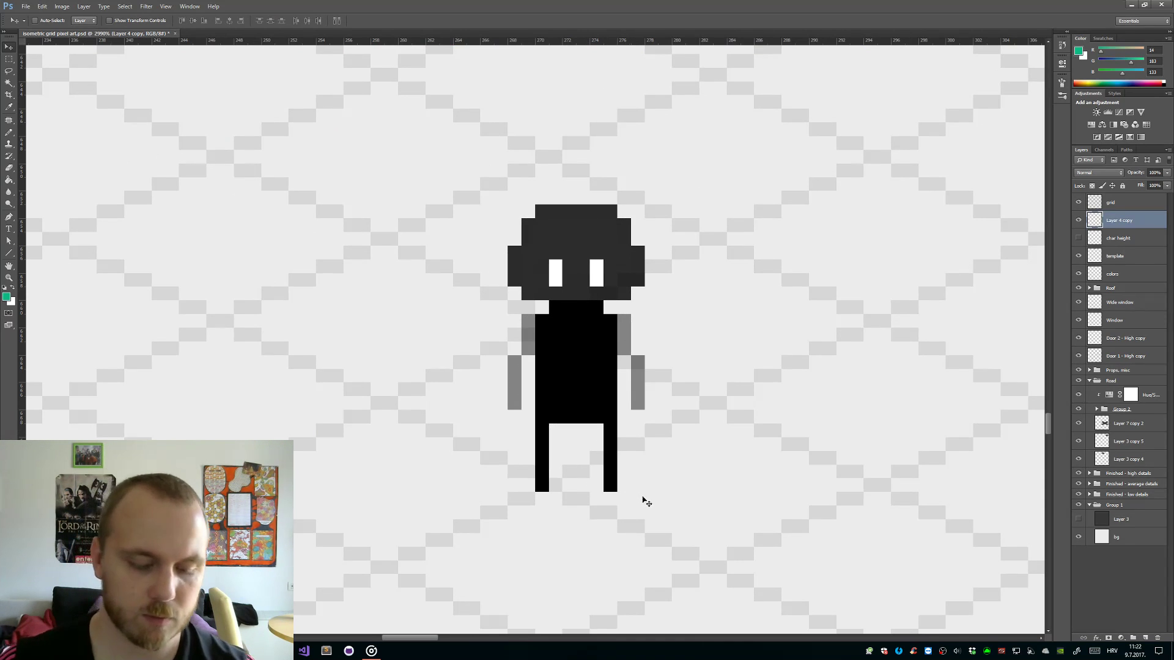
# - Shift the right half of the copied figure two pixels up
pyautogui.press('m')
pyautogui.moveTo(685, 531); pyautogui.dragTo(563, 206)
pyautogui.press('v')
pyautogui.moveTo(634, 413); pyautogui.dragTo(620, 379)
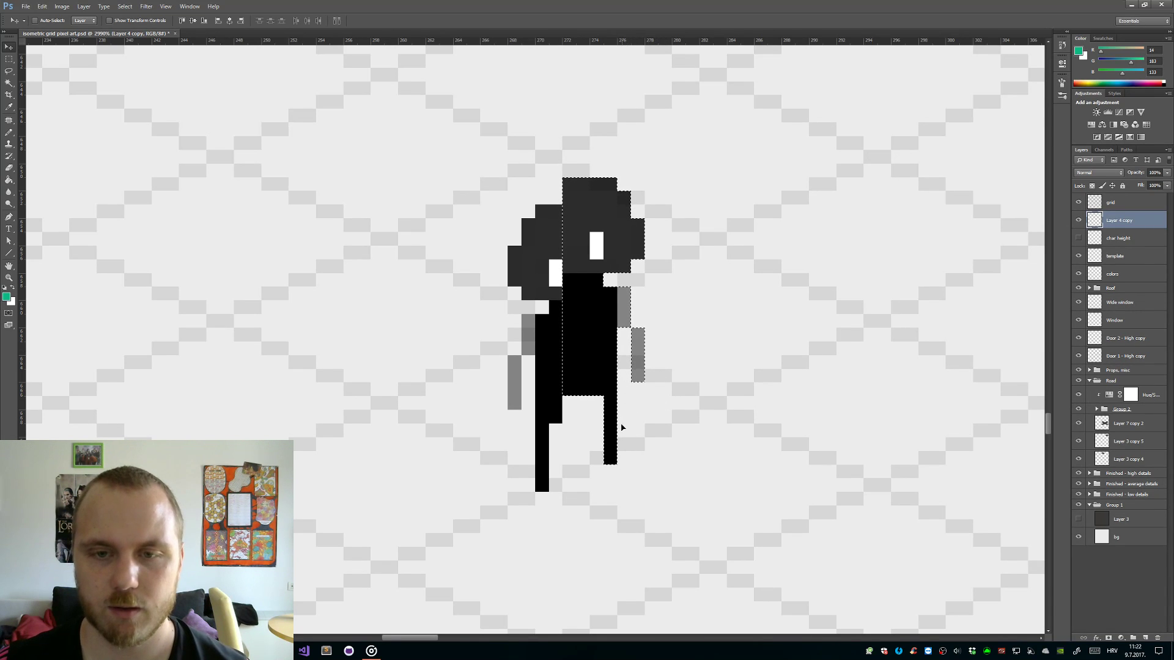
pyautogui.hotkey('ctrl', 'd')
# - Shift the middle columns of the skewed figure down one pixel and erase the stray pixel on top of its head
pyautogui.press('z')
pyautogui.moveTo(717, 416)
pyautogui.mouseDown()
pyautogui.moveTo(637, 435)
pyautogui.moveTo(708, 432)
pyautogui.mouseUp()
pyautogui.press('m')
pyautogui.moveTo(617, 420); pyautogui.dragTo(589, 211)
pyautogui.press('v')
pyautogui.moveTo(593, 299)
pyautogui.mouseDown()
pyautogui.moveTo(603, 309)
pyautogui.moveTo(591, 308)
pyautogui.mouseUp()
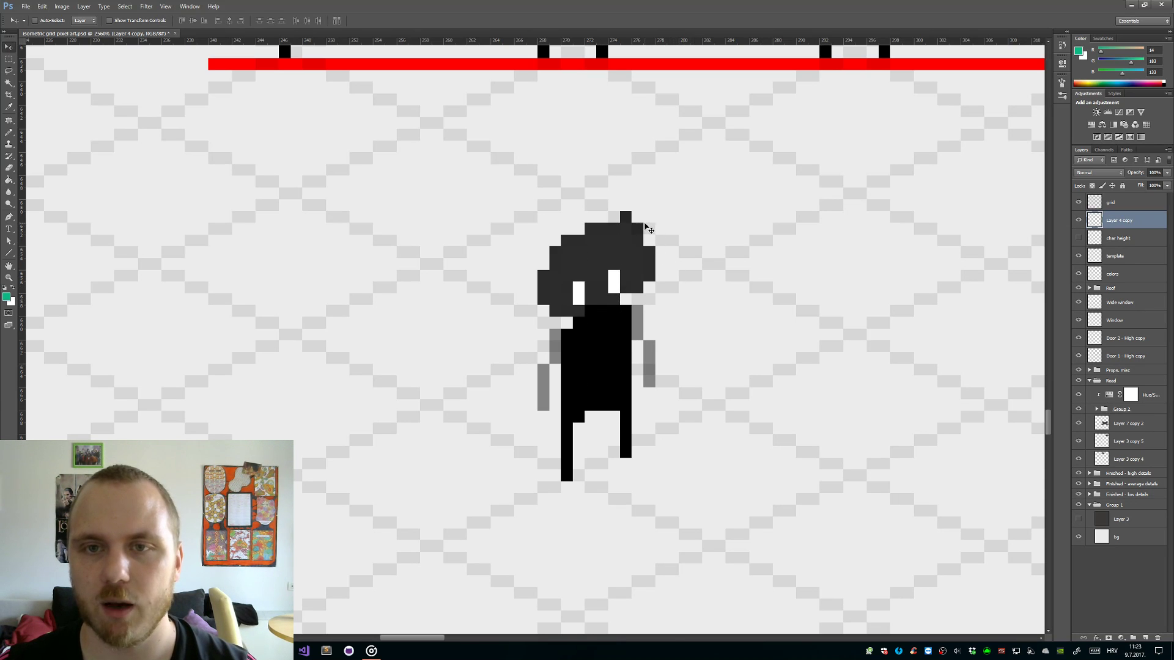
pyautogui.press('e')
pyautogui.click(626, 218)
# - Examine the skewed figure up close and at a distance, comparing it with the front, back and side views
pyautogui.press('z')
pyautogui.moveTo(712, 285); pyautogui.dragTo(631, 319)
pyautogui.moveTo(715, 305)
pyautogui.mouseDown()
pyautogui.moveTo(736, 296)
pyautogui.moveTo(746, 271)
pyautogui.mouseUp()
pyautogui.moveTo(757, 292); pyautogui.dragTo(653, 379)
pyautogui.moveTo(653, 379)
pyautogui.mouseDown()
pyautogui.moveTo(624, 370)
pyautogui.moveTo(642, 367)
pyautogui.mouseUp()
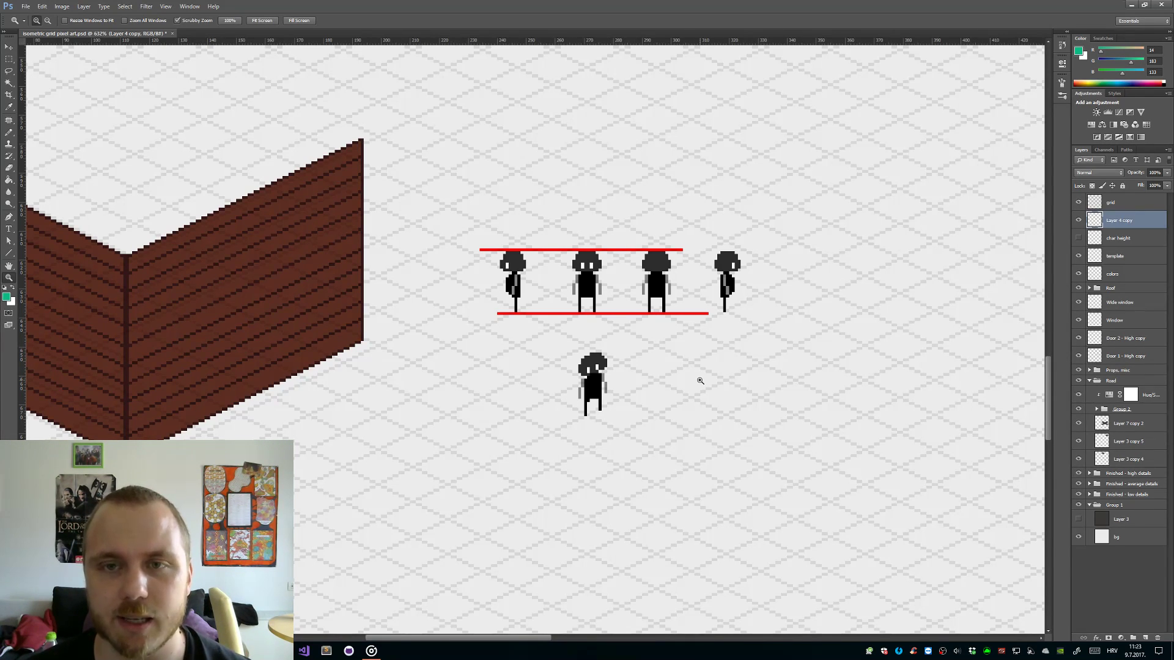
pyautogui.moveTo(715, 390); pyautogui.dragTo(774, 395)
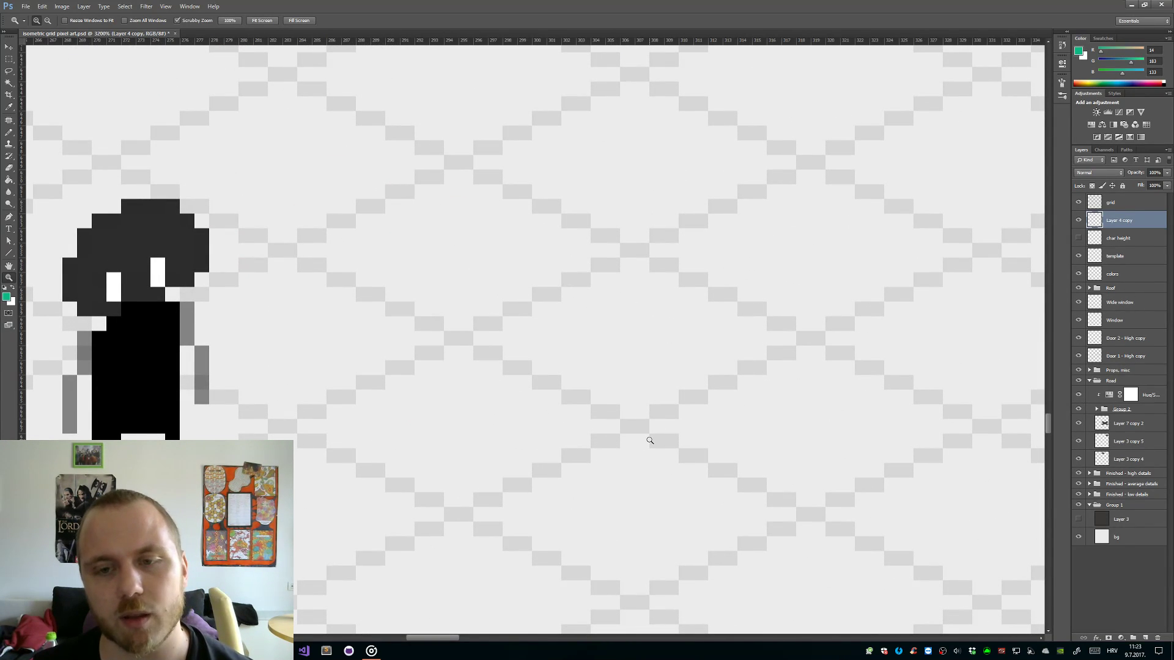
pyautogui.moveTo(650, 440)
pyautogui.mouseDown()
pyautogui.moveTo(560, 440)
pyautogui.moveTo(650, 432)
pyautogui.moveTo(618, 448)
pyautogui.moveTo(619, 461)
pyautogui.moveTo(642, 453)
pyautogui.mouseUp()
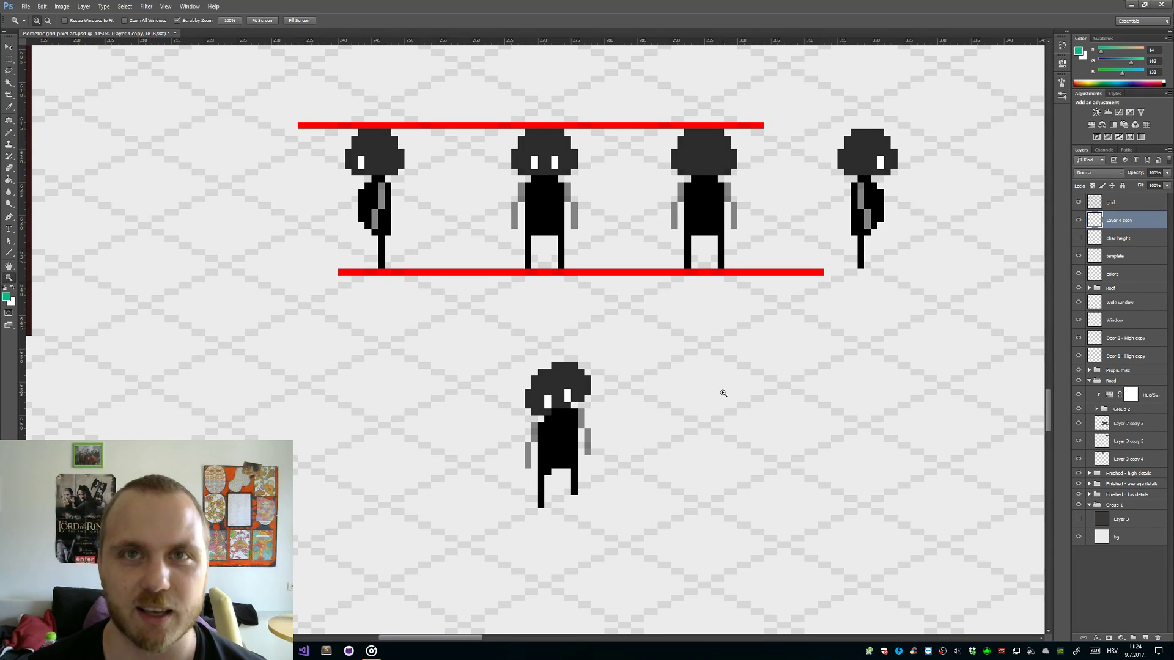
pyautogui.click(564, 449)
pyautogui.moveTo(568, 491); pyautogui.dragTo(529, 492)
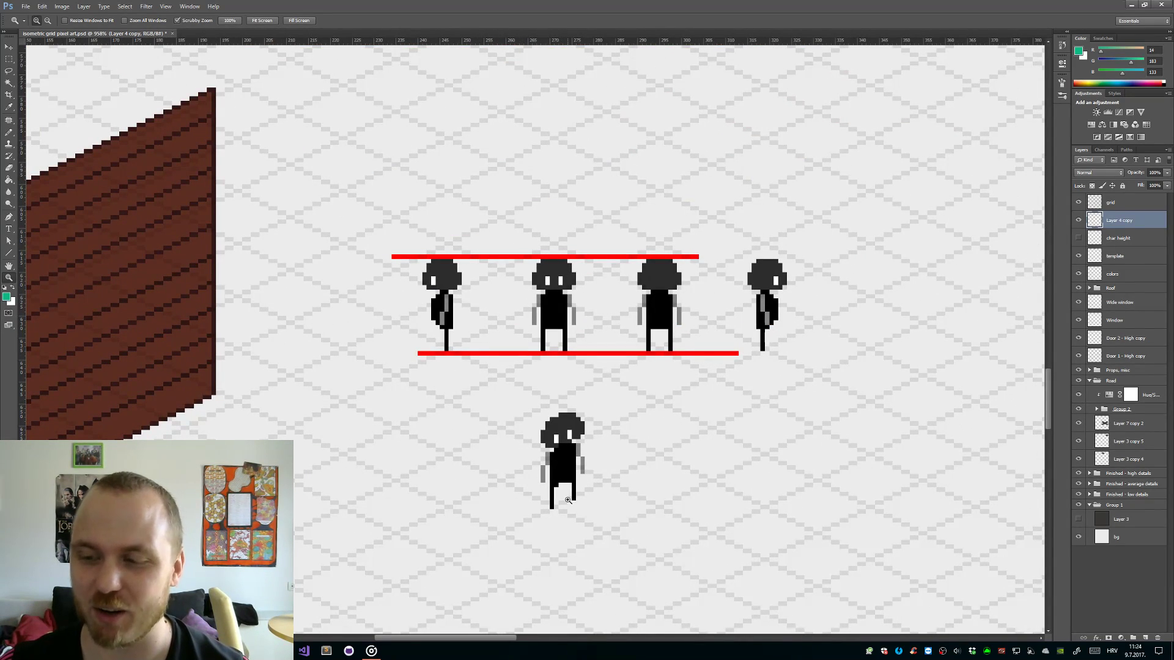
pyautogui.moveTo(602, 489); pyautogui.dragTo(602, 489)
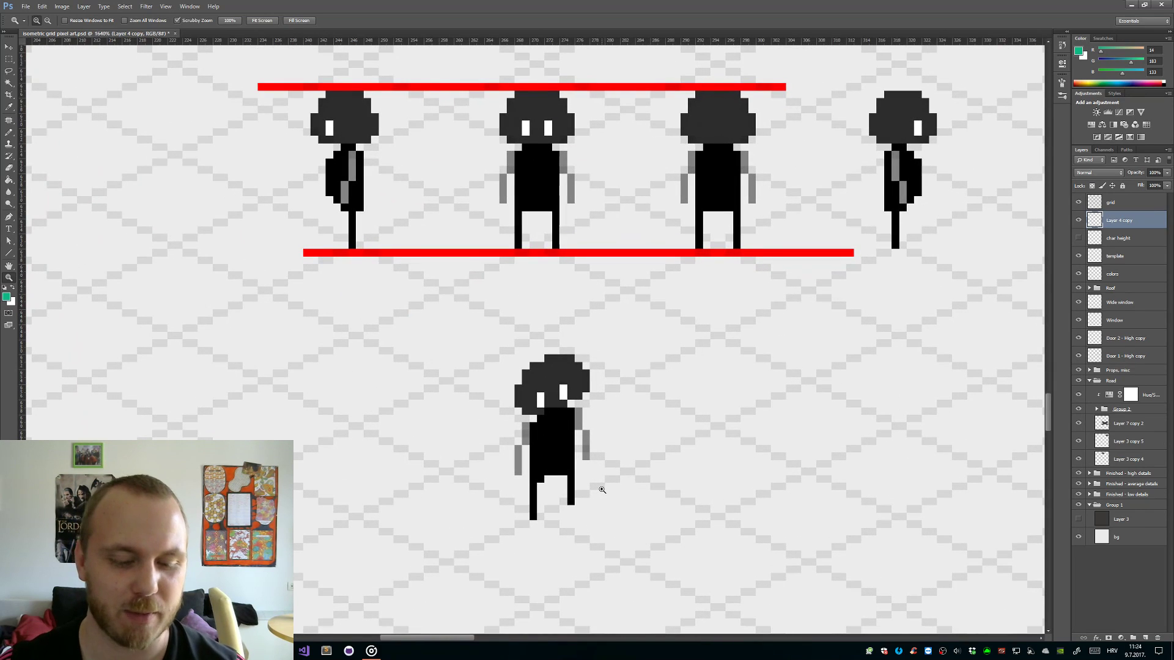
pyautogui.press('m')
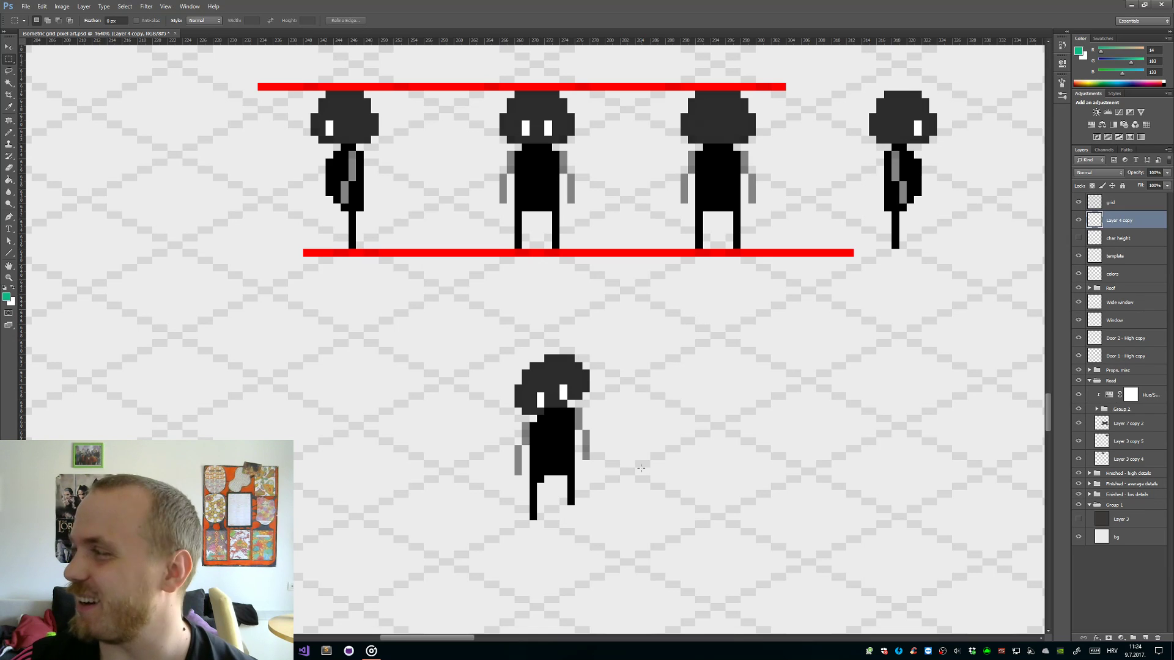
pyautogui.press('z')
pyautogui.moveTo(582, 524)
pyautogui.mouseDown()
pyautogui.moveTo(597, 530)
pyautogui.moveTo(573, 530)
pyautogui.moveTo(576, 516)
pyautogui.mouseUp()
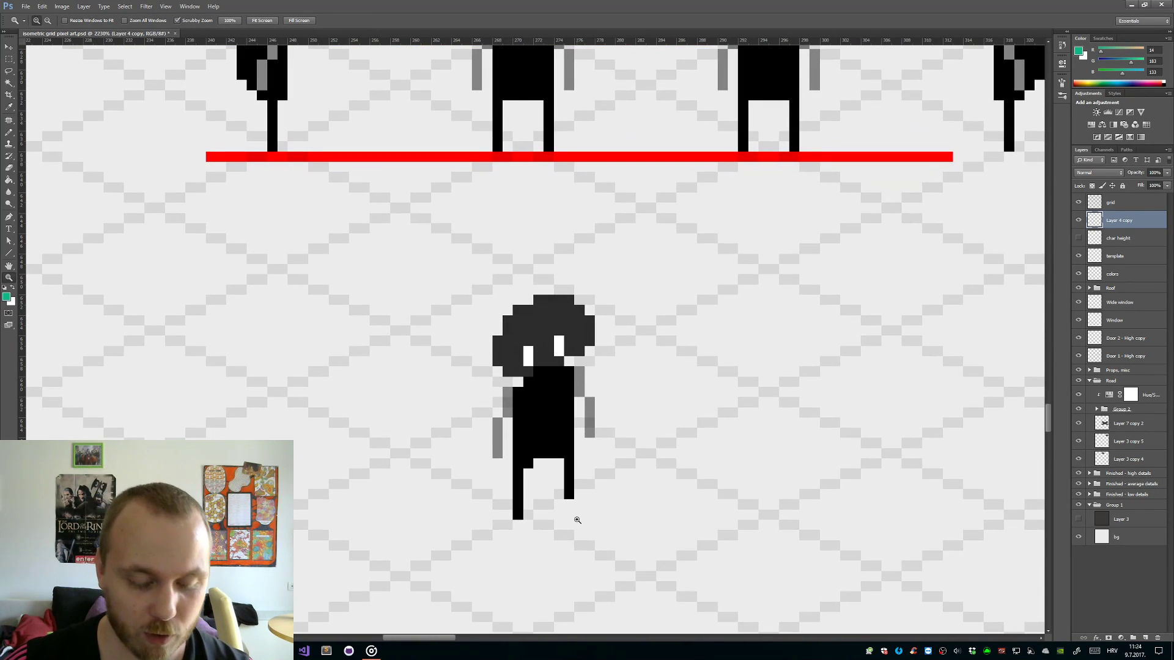
pyautogui.moveTo(654, 505); pyautogui.dragTo(575, 498)
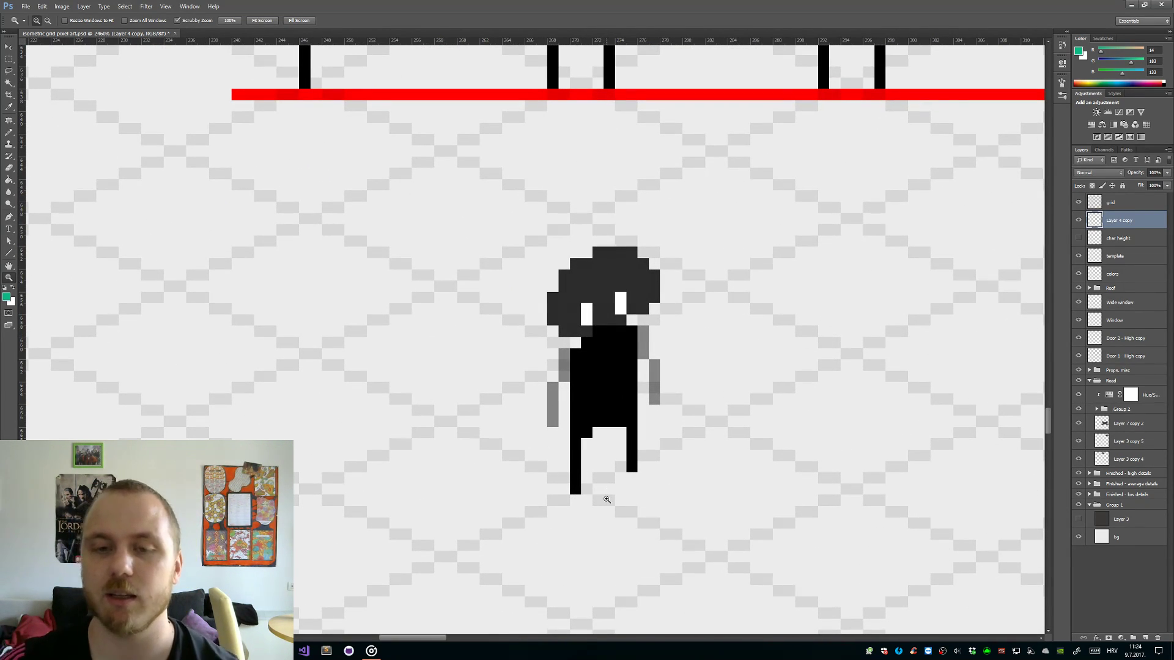
pyautogui.moveTo(696, 494); pyautogui.dragTo(692, 430)
# - Select the right half of the skewed figure and move it down one pixel
pyautogui.press('m')
pyautogui.moveTo(695, 483); pyautogui.dragTo(561, 145)
pyautogui.press('z')
pyautogui.moveTo(826, 333); pyautogui.dragTo(709, 477)
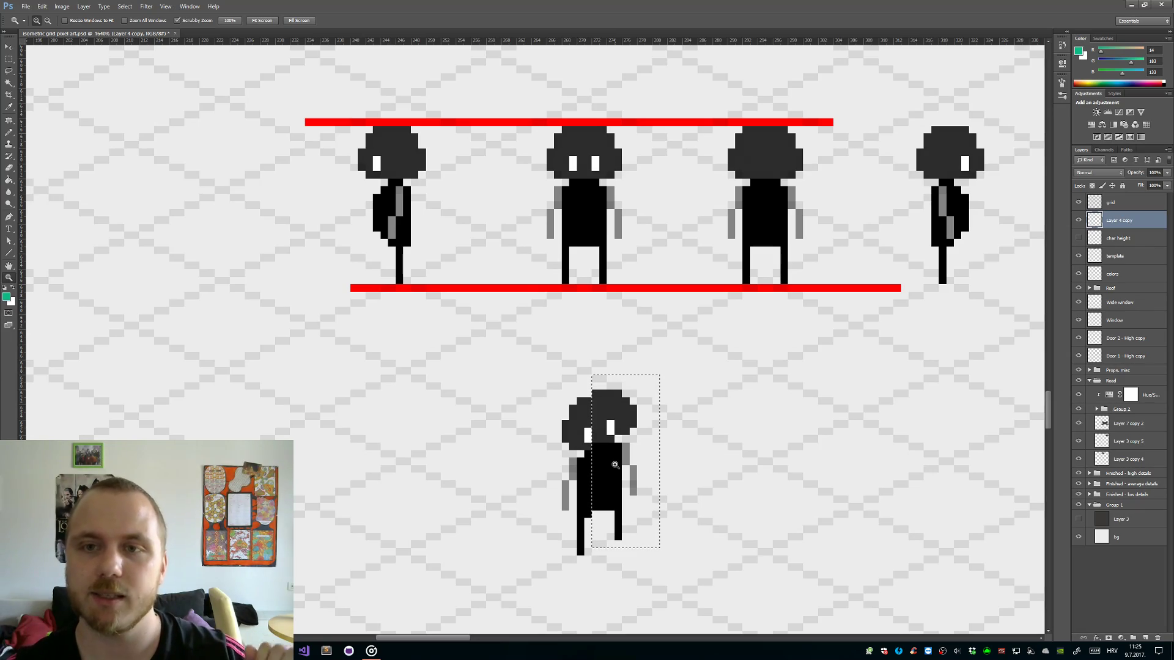
pyautogui.moveTo(821, 436); pyautogui.dragTo(799, 456)
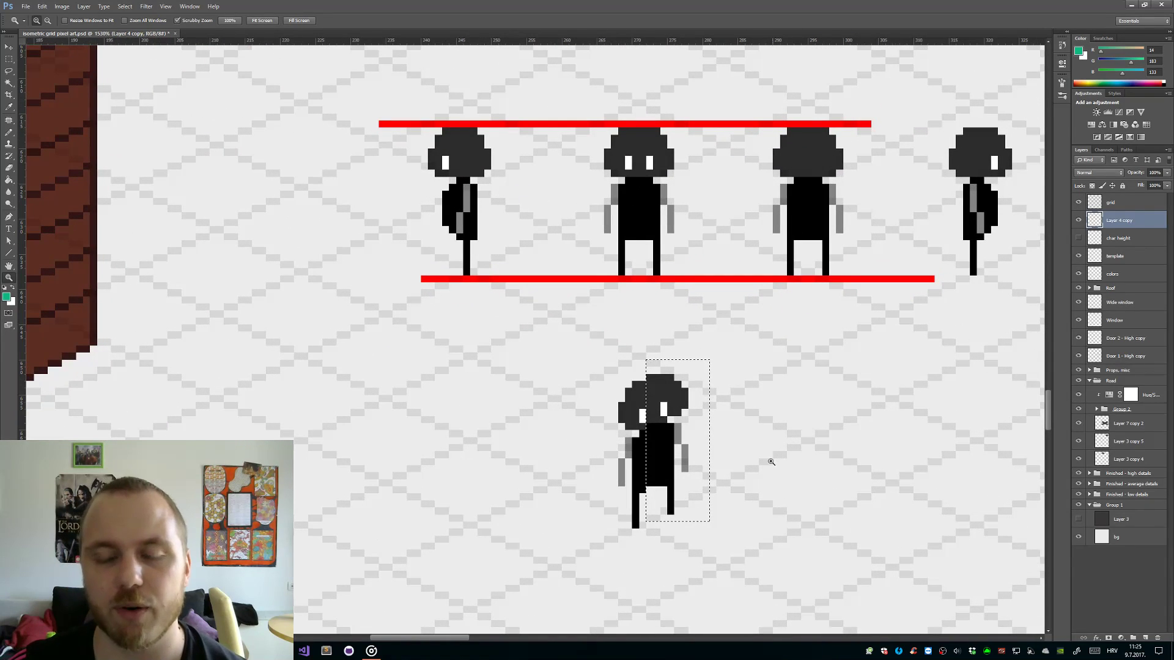
pyautogui.moveTo(730, 537); pyautogui.dragTo(741, 542)
pyautogui.moveTo(751, 466); pyautogui.dragTo(738, 463)
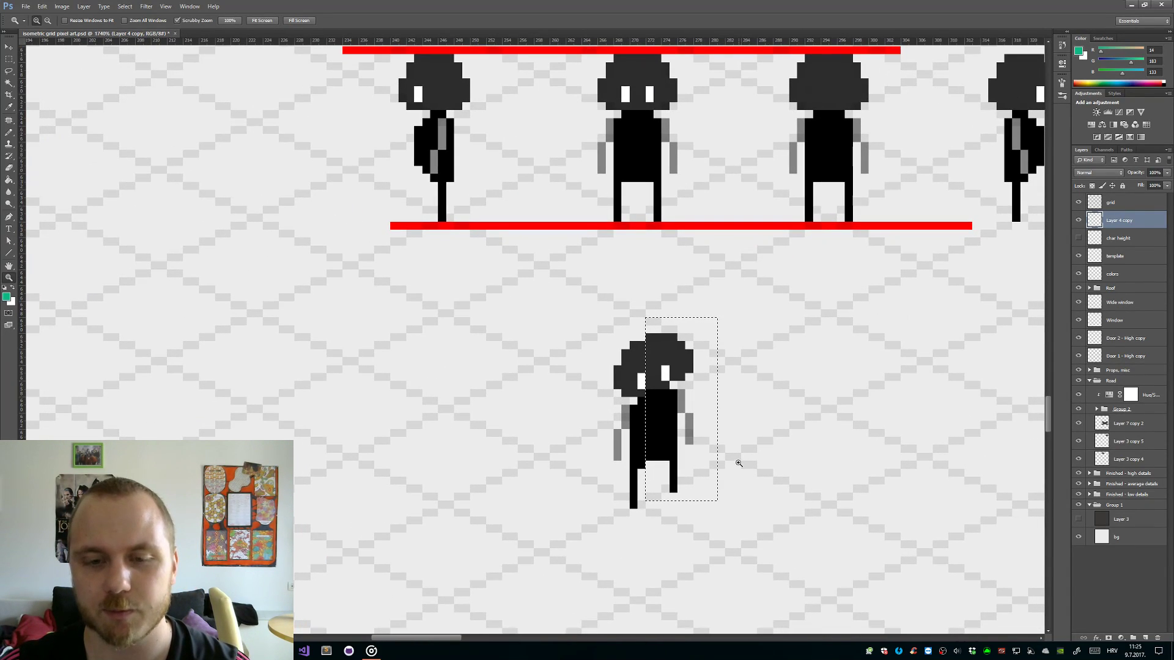
pyautogui.click(555, 563)
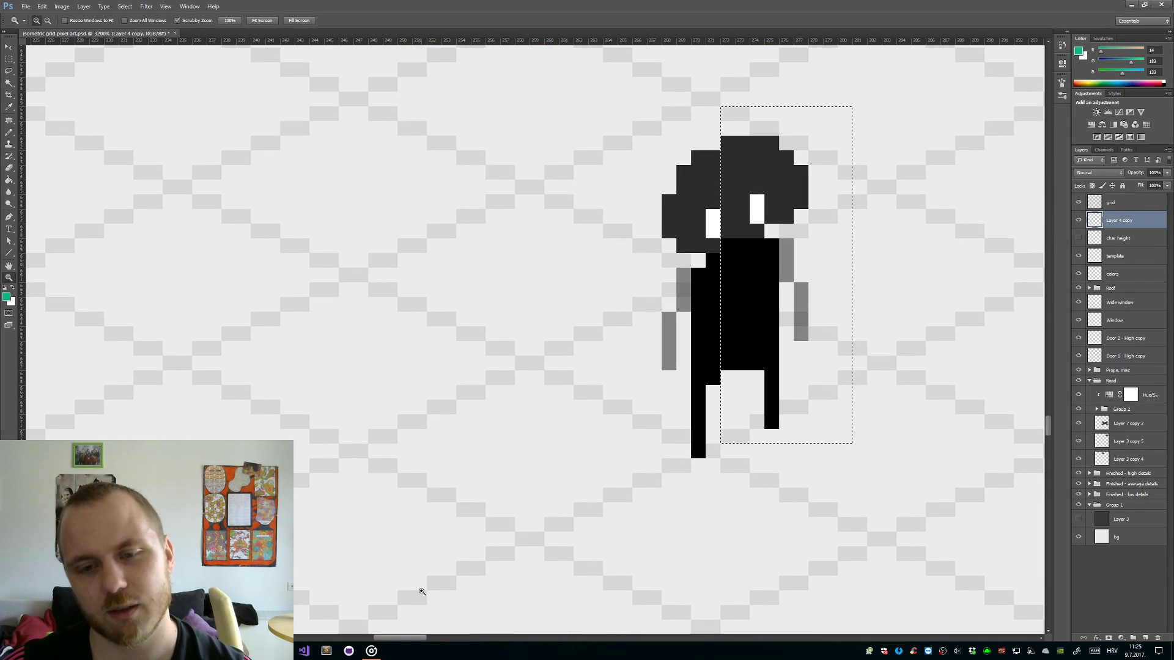
pyautogui.moveTo(892, 477); pyautogui.dragTo(874, 474)
pyautogui.moveTo(917, 441); pyautogui.dragTo(756, 458)
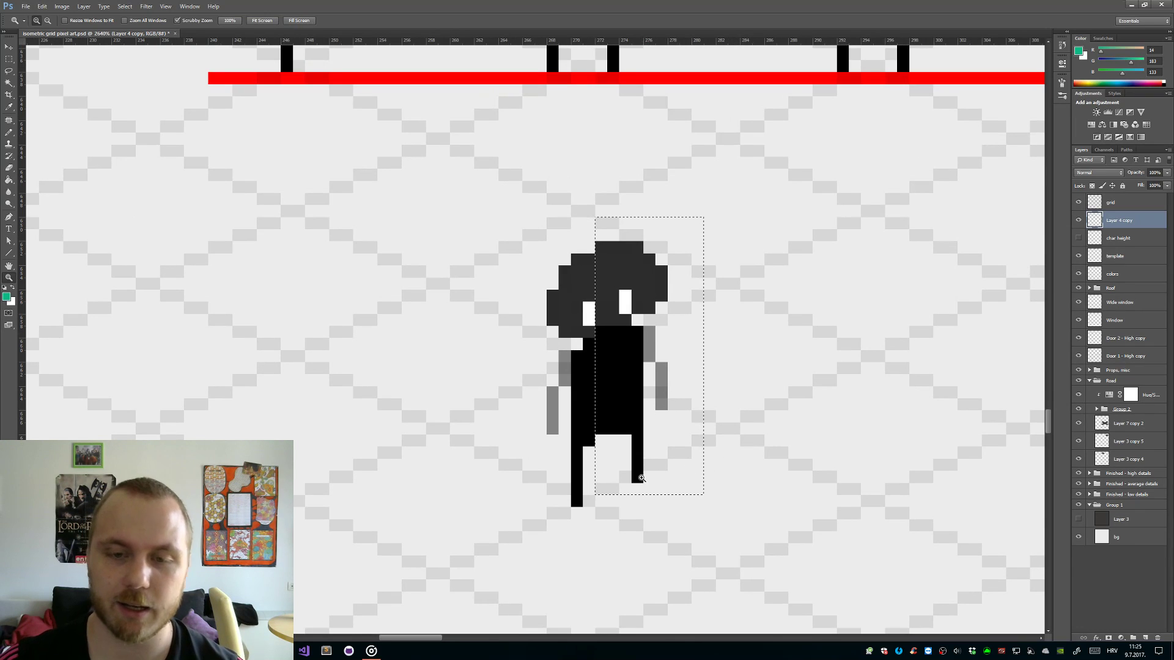
pyautogui.press('v')
pyautogui.moveTo(634, 466); pyautogui.dragTo(632, 476)
pyautogui.hotkey('ctrl', 'd')
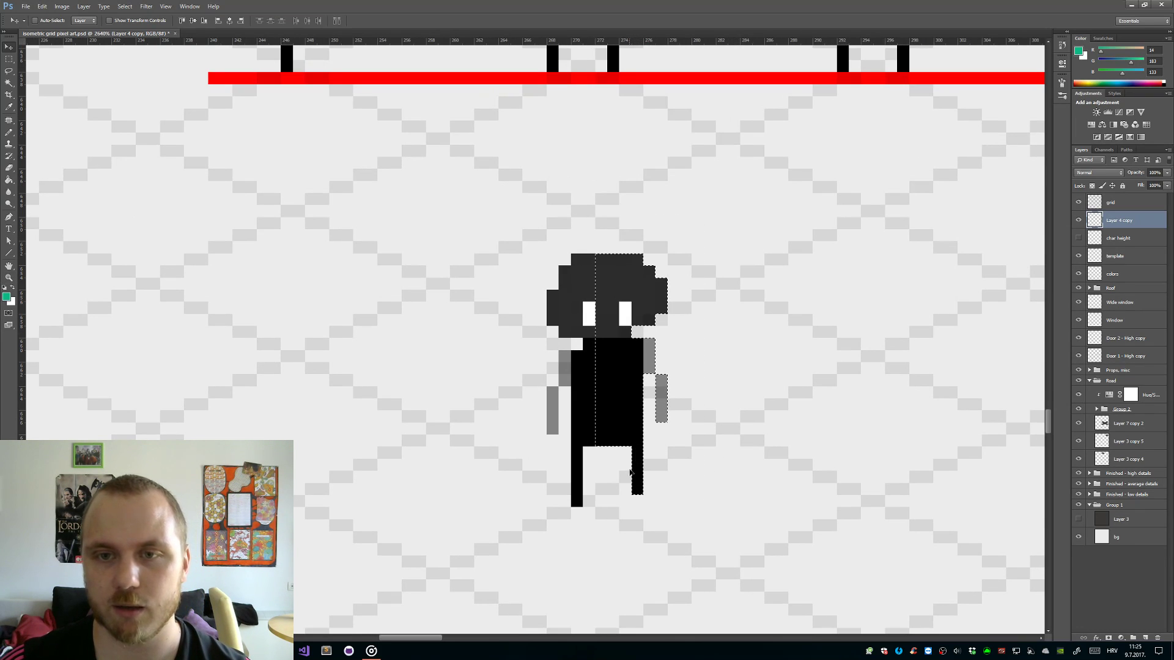
# - Replace the skewed figure with a fresh copy of the front-view figure below the lower red guide line
pyautogui.press('z')
pyautogui.moveTo(779, 392); pyautogui.dragTo(752, 397)
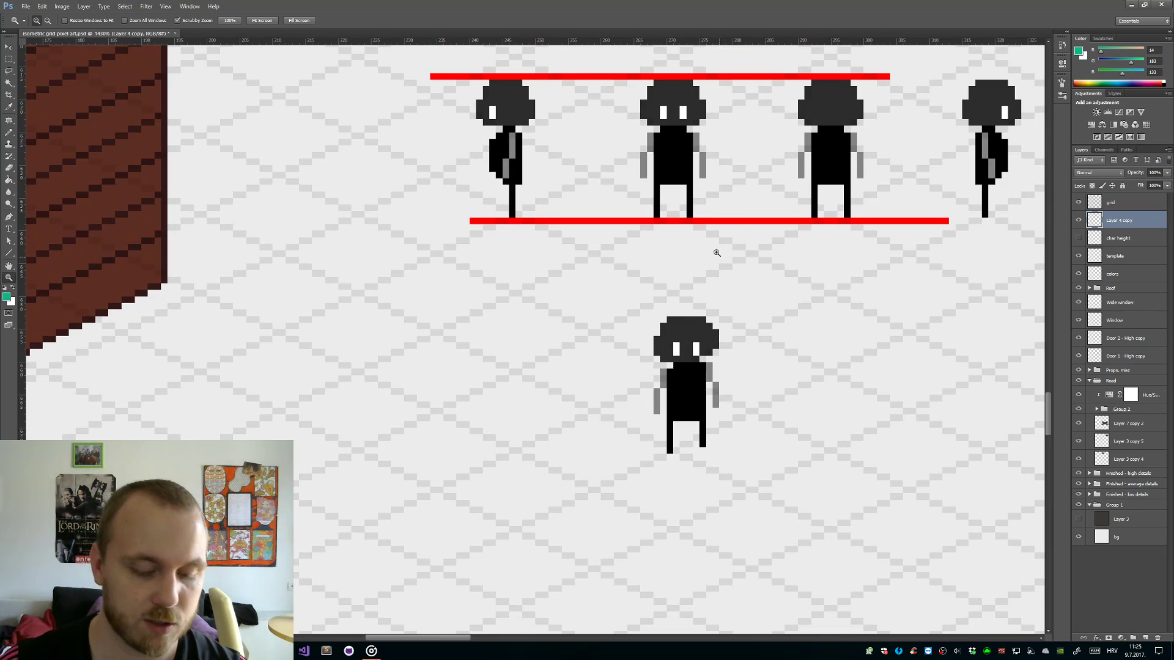
pyautogui.press('m')
pyautogui.moveTo(771, 474); pyautogui.dragTo(613, 289)
pyautogui.press('Delete')
pyautogui.hotkey('ctrl', 'd')
pyautogui.moveTo(719, 217); pyautogui.dragTo(628, 80)
pyautogui.press('v')
pyautogui.keyDown('alt'); pyautogui.moveTo(668, 147); pyautogui.dragTo(687, 384); pyautogui.keyUp('alt')
pyautogui.hotkey('ctrl', 'd')
# - Narrow the new copy by moving its right half two pixels left over the left half
pyautogui.press('z')
pyautogui.moveTo(700, 454); pyautogui.dragTo(745, 450)
pyautogui.press('m')
pyautogui.moveTo(640, 439); pyautogui.dragTo(699, 448)
pyautogui.moveTo(803, 468); pyautogui.dragTo(670, 131)
pyautogui.press('v')
pyautogui.moveTo(695, 282); pyautogui.dragTo(672, 306)
pyautogui.hotkey('ctrl', 'd')
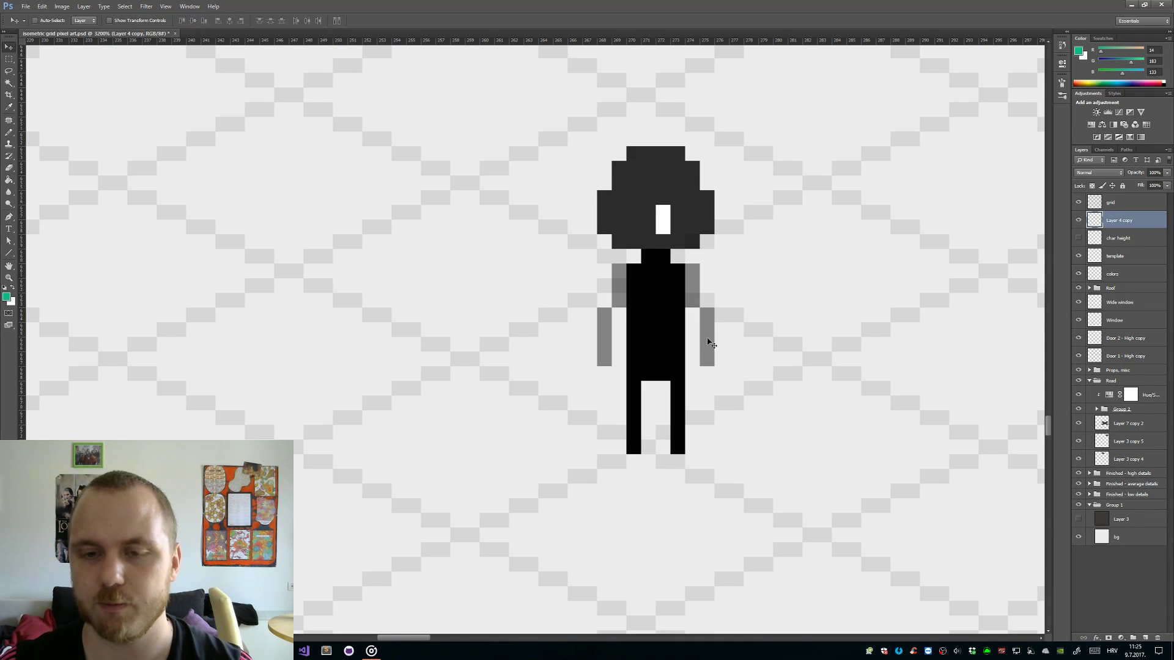
# - Shift the right half of the narrowed figure one pixel up
pyautogui.press('m')
pyautogui.moveTo(802, 512); pyautogui.dragTo(661, 140)
pyautogui.press('v')
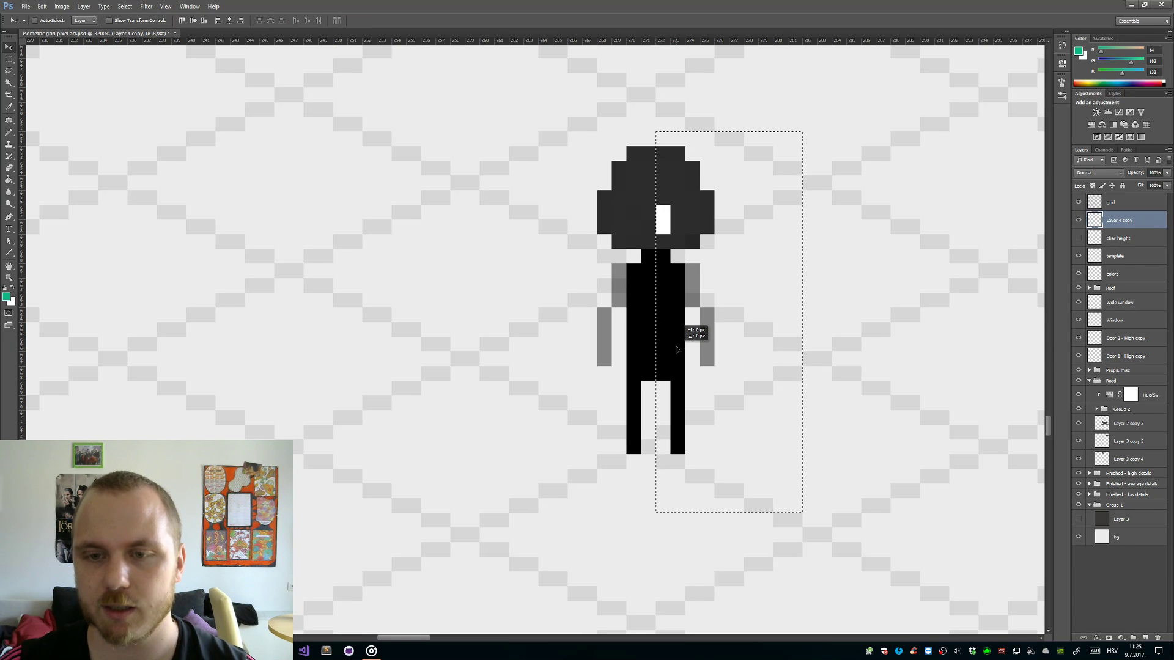
pyautogui.moveTo(694, 330); pyautogui.dragTo(694, 315)
pyautogui.hotkey('ctrl', 'd')
pyautogui.press('z')
pyautogui.moveTo(752, 438); pyautogui.dragTo(687, 466)
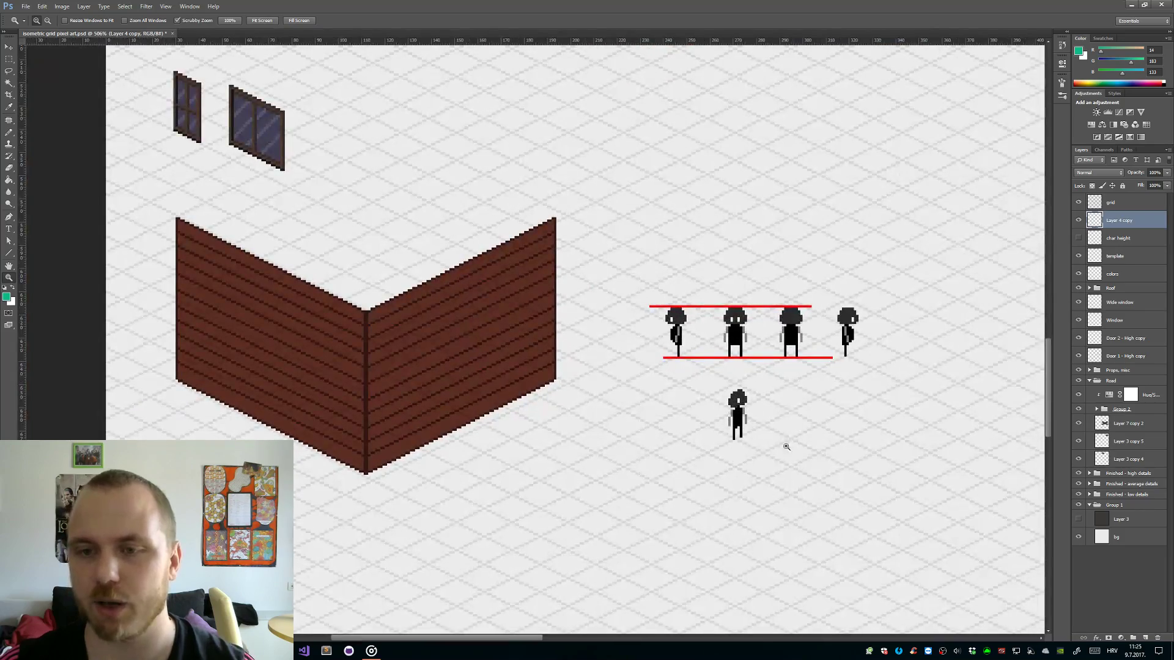
pyautogui.moveTo(758, 436)
pyautogui.mouseDown()
pyautogui.moveTo(793, 406)
pyautogui.moveTo(736, 428)
pyautogui.moveTo(815, 405)
pyautogui.mouseUp()
# - Paint over the merged white eye with the dark grey sampled from the head
pyautogui.press('b')
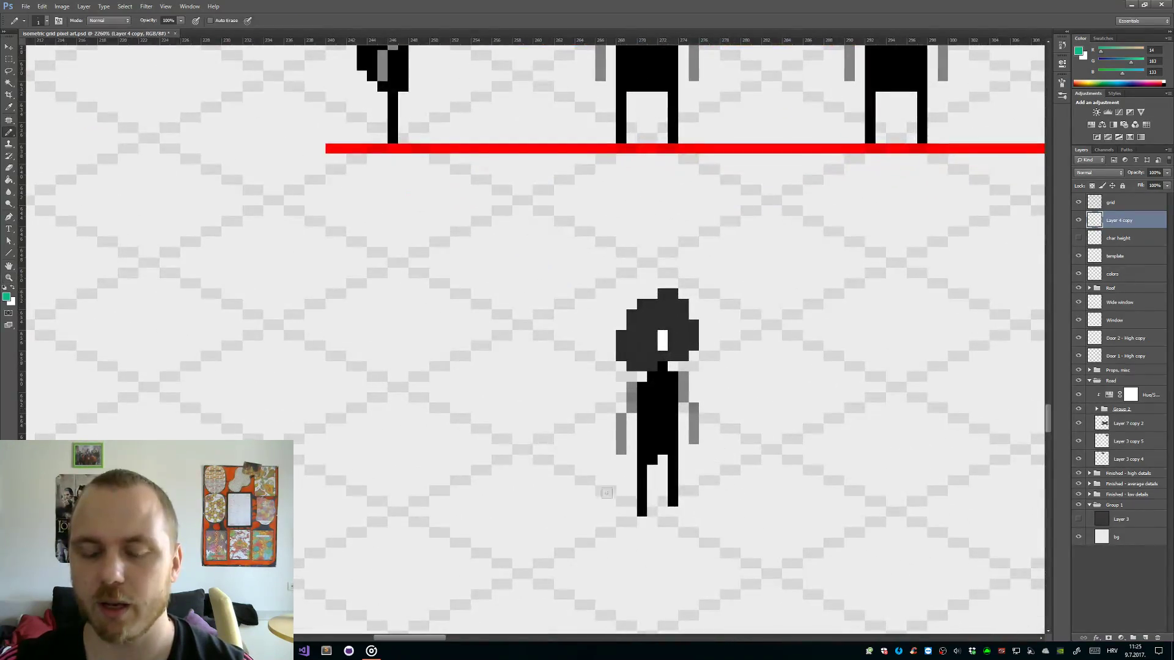
pyautogui.keyDown('alt'); pyautogui.click(663, 340); pyautogui.keyUp('alt')
pyautogui.keyDown('alt'); pyautogui.click(676, 336); pyautogui.keyUp('alt')
pyautogui.moveTo(662, 345); pyautogui.dragTo(665, 334)
# - Sample white from the front-view figure's eye and paint two new eyes on the narrow figure, the left one a pixel lower
pyautogui.moveTo(742, 291); pyautogui.dragTo(691, 397)
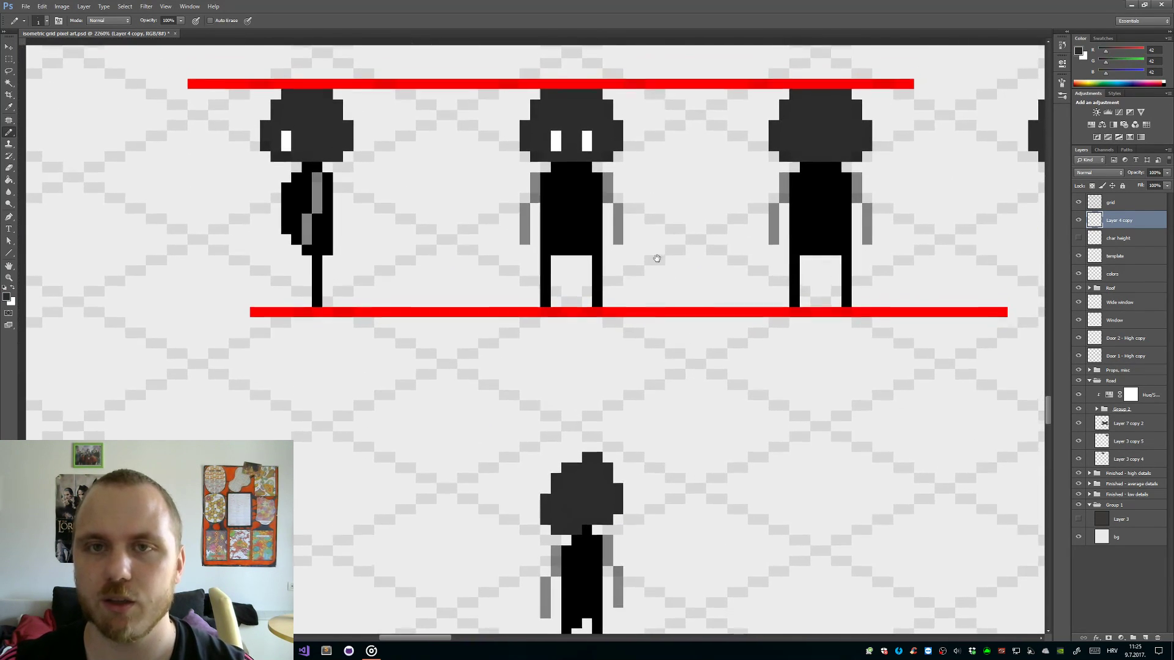
pyautogui.keyDown('alt'); pyautogui.click(588, 145); pyautogui.keyUp('alt')
pyautogui.moveTo(566, 502)
pyautogui.mouseDown()
pyautogui.moveTo(566, 512)
pyautogui.moveTo(597, 501)
pyautogui.moveTo(579, 530)
pyautogui.moveTo(694, 532)
pyautogui.mouseUp()
pyautogui.press('z')
pyautogui.moveTo(728, 356)
pyautogui.mouseDown()
pyautogui.moveTo(702, 346)
pyautogui.moveTo(662, 378)
pyautogui.moveTo(650, 409)
pyautogui.moveTo(671, 366)
pyautogui.moveTo(659, 427)
pyautogui.moveTo(724, 437)
pyautogui.mouseUp()
pyautogui.press('b')
pyautogui.keyDown('alt'); pyautogui.click(726, 354); pyautogui.keyUp('alt')
# - Hide the grid layer and fill the notch at the lower right of the narrow figure's head with dark grey
pyautogui.press('z')
pyautogui.moveTo(824, 395); pyautogui.dragTo(749, 416)
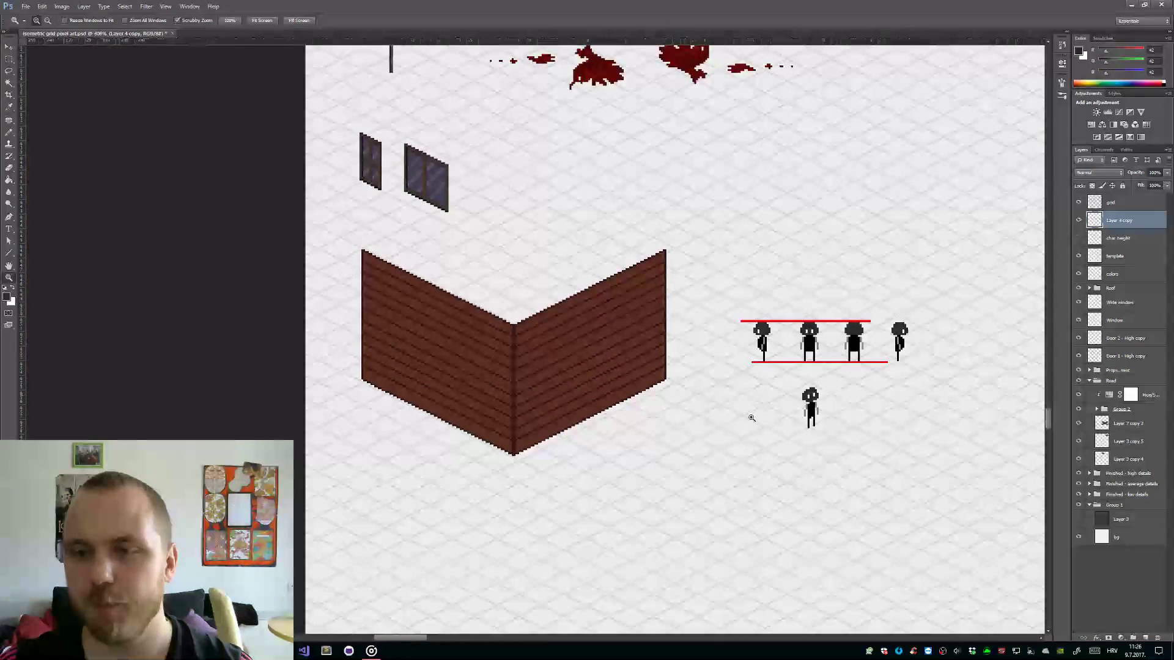
pyautogui.moveTo(831, 394); pyautogui.dragTo(611, 461)
pyautogui.press('b')
pyautogui.press('z')
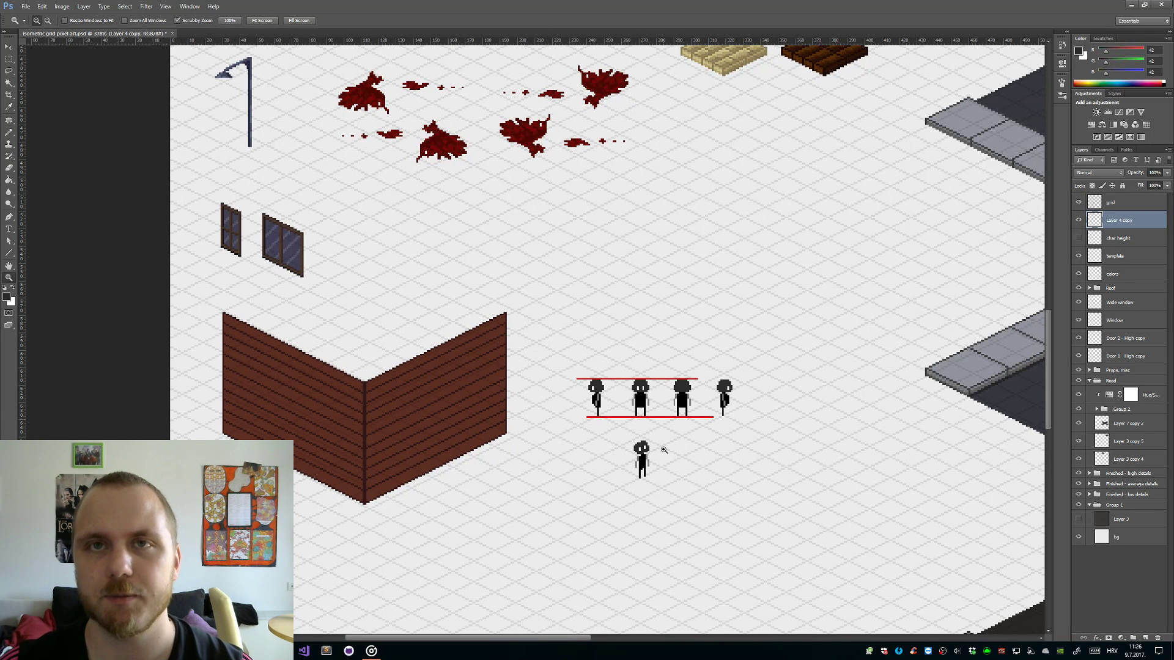
pyautogui.moveTo(663, 449); pyautogui.dragTo(716, 451)
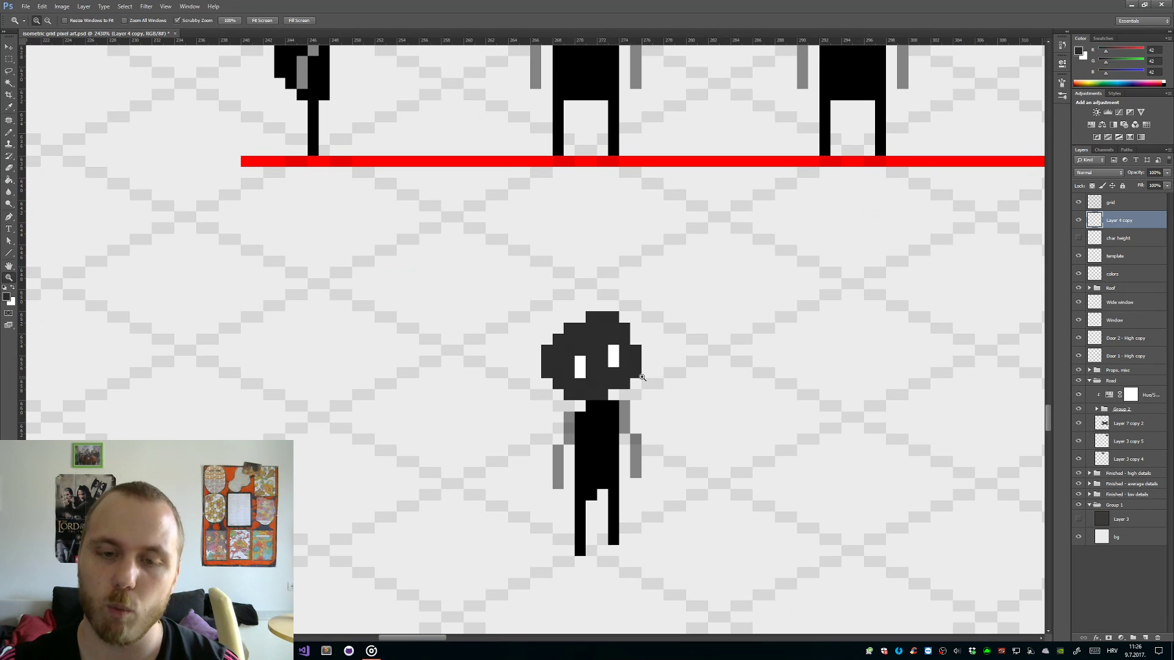
pyautogui.click(628, 431)
pyautogui.press('e')
pyautogui.press('m')
pyautogui.moveTo(659, 521)
pyautogui.mouseDown()
pyautogui.moveTo(636, 395)
pyautogui.moveTo(617, 393)
pyautogui.mouseUp()
pyautogui.click(1078, 202)
pyautogui.moveTo(725, 480)
pyautogui.mouseDown()
pyautogui.moveTo(716, 412)
pyautogui.moveTo(728, 409)
pyautogui.mouseUp()
pyautogui.hotkey('ctrl', 'd')
pyautogui.press('b')
pyautogui.click(602, 309)
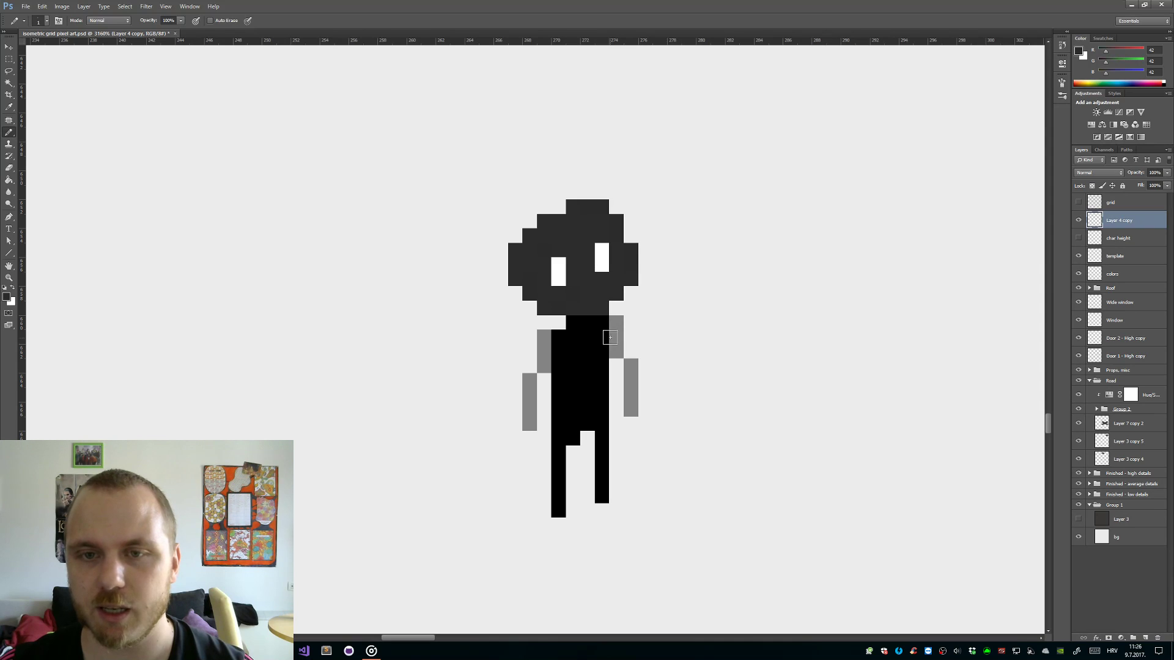
# - Sample the body's black and clean up the pixels around the narrow figure's right-hand shoulder and upper arm
pyautogui.keyDown('alt'); pyautogui.click(558, 341); pyautogui.keyUp('alt')
pyautogui.press('e')
pyautogui.click(602, 323)
pyautogui.moveTo(617, 341)
pyautogui.mouseDown()
pyautogui.moveTo(526, 377)
pyautogui.moveTo(611, 354)
pyautogui.moveTo(617, 323)
pyautogui.moveTo(617, 352)
pyautogui.mouseUp()
# - Select the narrow figure's right-hand forearm and move it closer to the body
pyautogui.press('m')
pyautogui.moveTo(665, 428); pyautogui.dragTo(624, 362)
pyautogui.press('v')
pyautogui.moveTo(642, 387)
pyautogui.mouseDown()
pyautogui.moveTo(616, 403)
pyautogui.moveTo(631, 395)
pyautogui.mouseUp()
pyautogui.hotkey('ctrl', 'd')
# - Show the char height reference layer for comparison and turn the grid layer back on
pyautogui.press('z')
pyautogui.moveTo(755, 405); pyautogui.dragTo(676, 411)
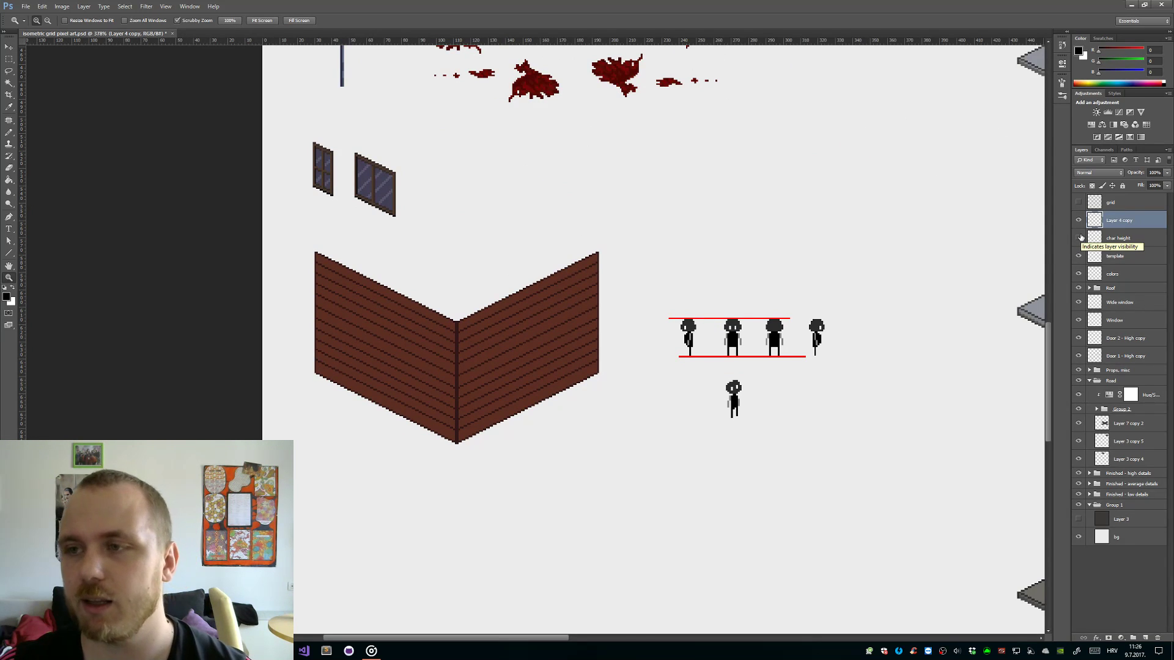
pyautogui.click(1080, 237)
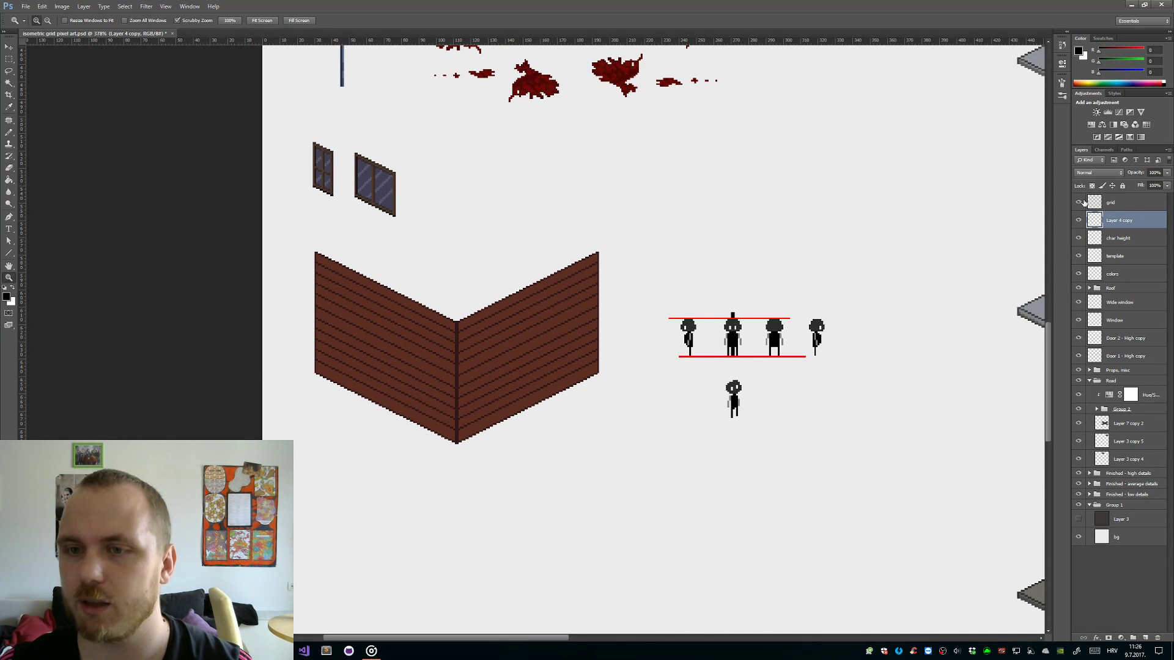
pyautogui.click(1080, 203)
pyautogui.moveTo(759, 418); pyautogui.dragTo(789, 412)
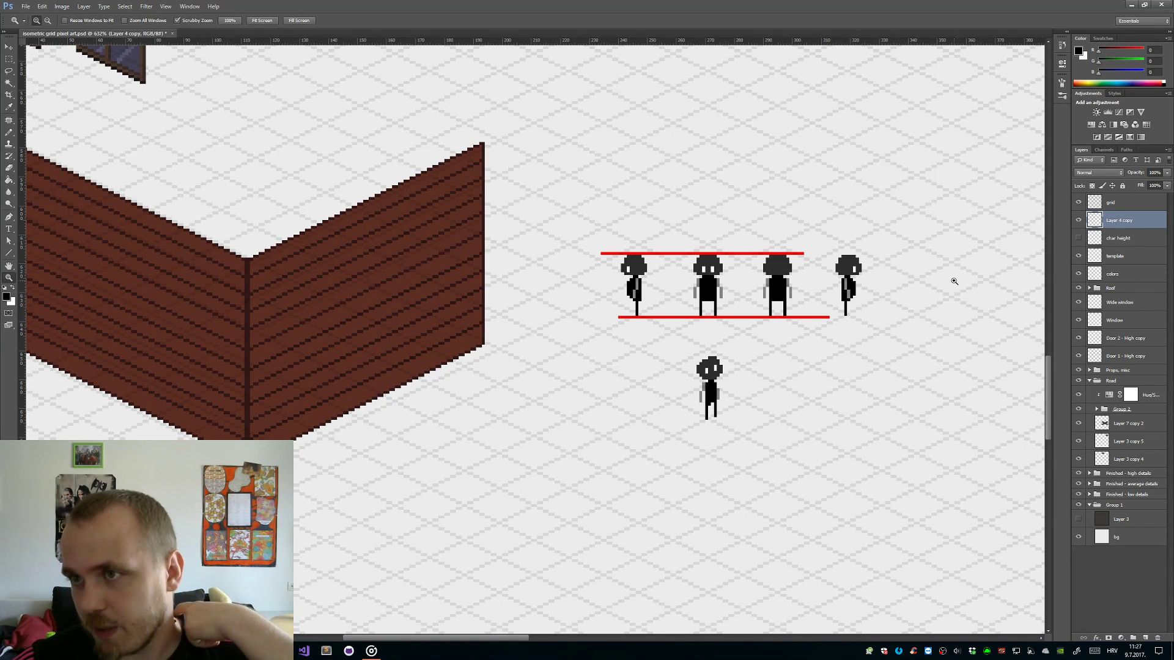
# - Select the narrow figure, shift it slightly, and place a second copy to its right in the lower row
pyautogui.press('m')
pyautogui.moveTo(761, 472); pyautogui.dragTo(687, 351)
pyautogui.press('v')
pyautogui.moveTo(718, 396)
pyautogui.mouseDown()
pyautogui.moveTo(738, 412)
pyautogui.moveTo(714, 397)
pyautogui.mouseUp()
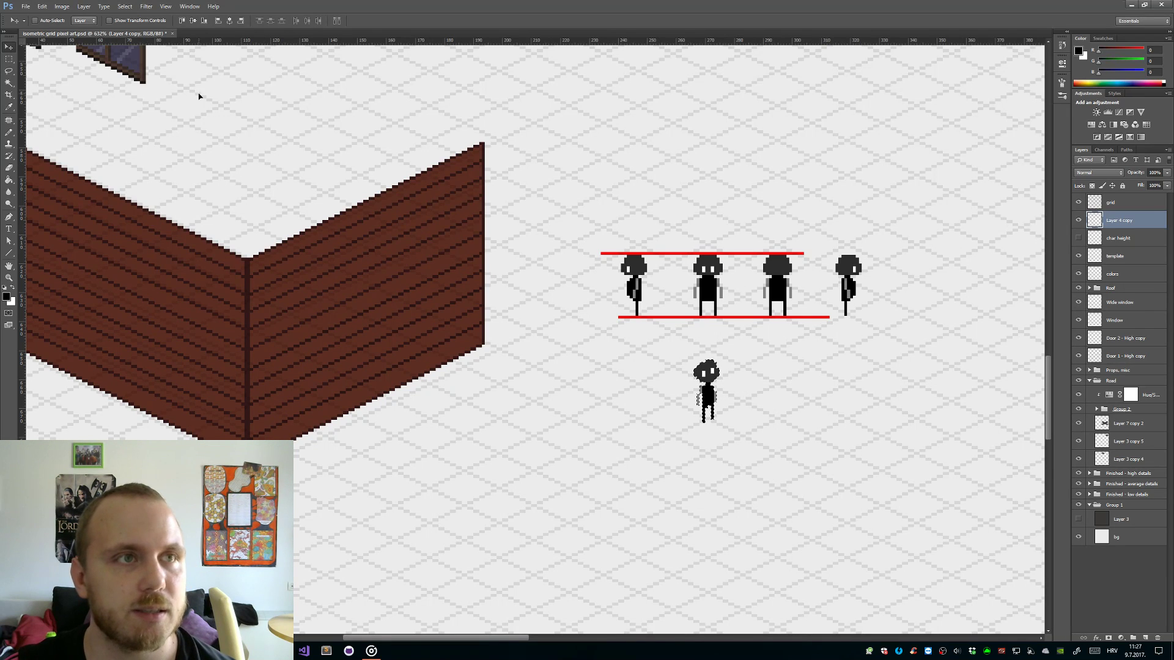
pyautogui.click(42, 6)
pyautogui.click(743, 365)
pyautogui.moveTo(774, 398); pyautogui.dragTo(840, 380)
pyautogui.moveTo(426, 443); pyautogui.dragTo(792, 423)
# - Select one of the two narrow figures and nudge it slightly up and to the right within the lower row
pyautogui.press('z')
pyautogui.moveTo(724, 476); pyautogui.dragTo(700, 476)
pyautogui.hotkey('ctrl', 'd')
pyautogui.press('m')
pyautogui.moveTo(680, 531); pyautogui.dragTo(524, 368)
pyautogui.press('v')
pyautogui.moveTo(584, 432); pyautogui.dragTo(591, 426)
pyautogui.hotkey('ctrl', 'd')
pyautogui.press('m')
pyautogui.moveTo(876, 443); pyautogui.dragTo(674, 460)
pyautogui.press('z')
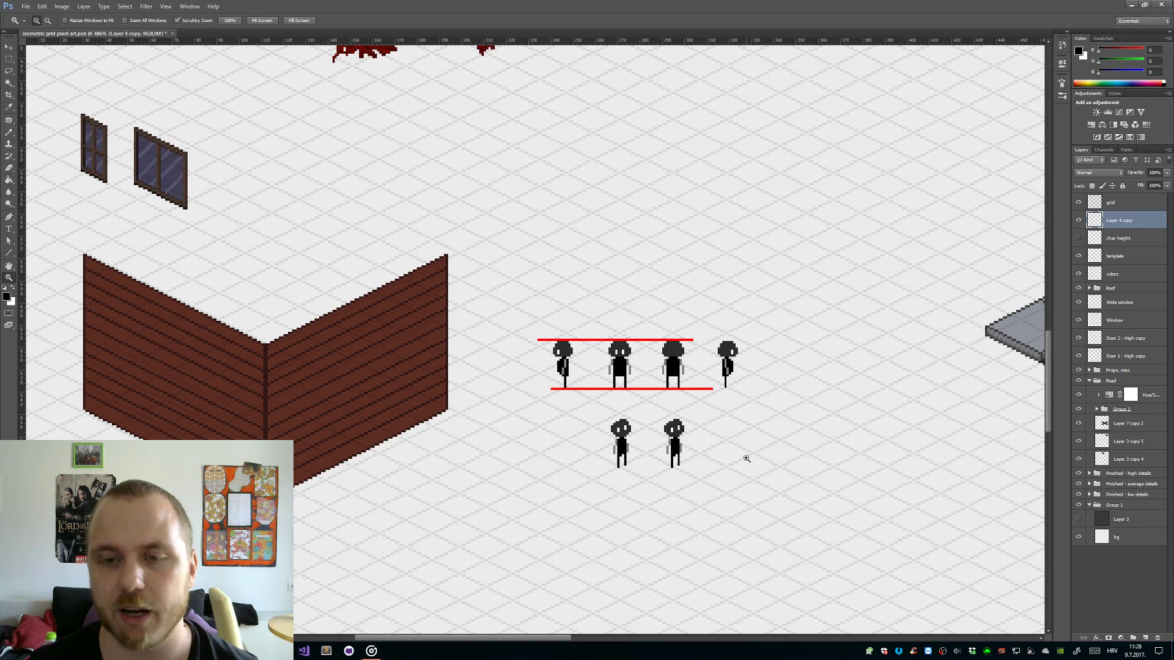
# - Paint the right-hand forearm black on both narrow figures in the lower row, merging it into the body
pyautogui.moveTo(689, 476); pyautogui.dragTo(721, 464)
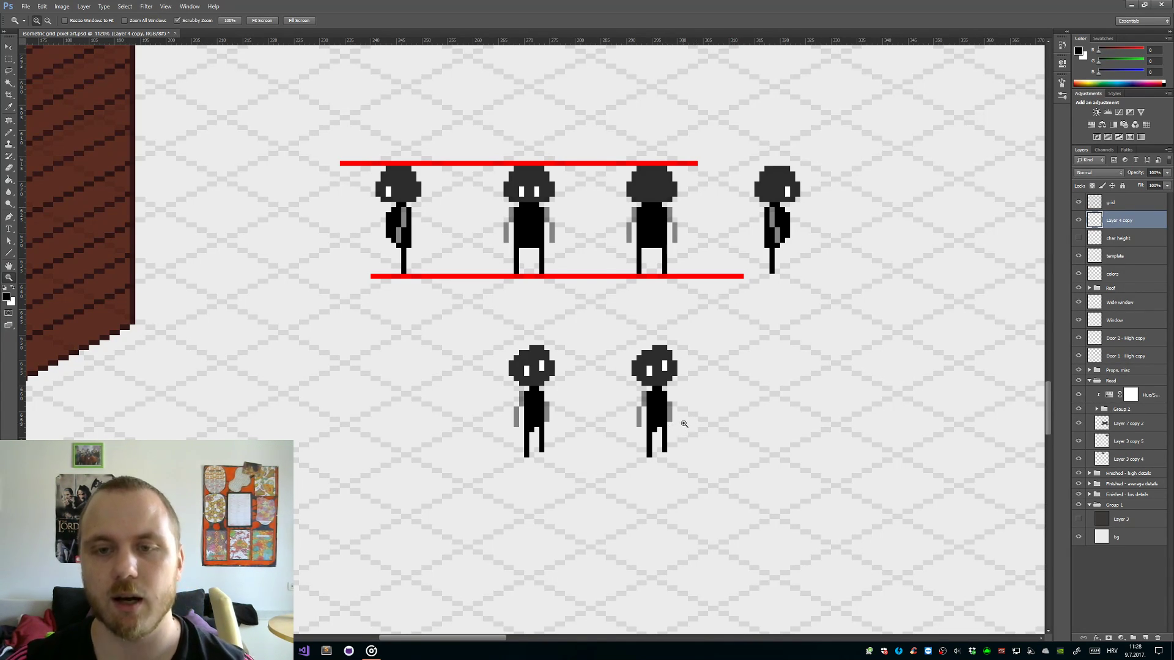
pyautogui.moveTo(683, 429); pyautogui.dragTo(702, 426)
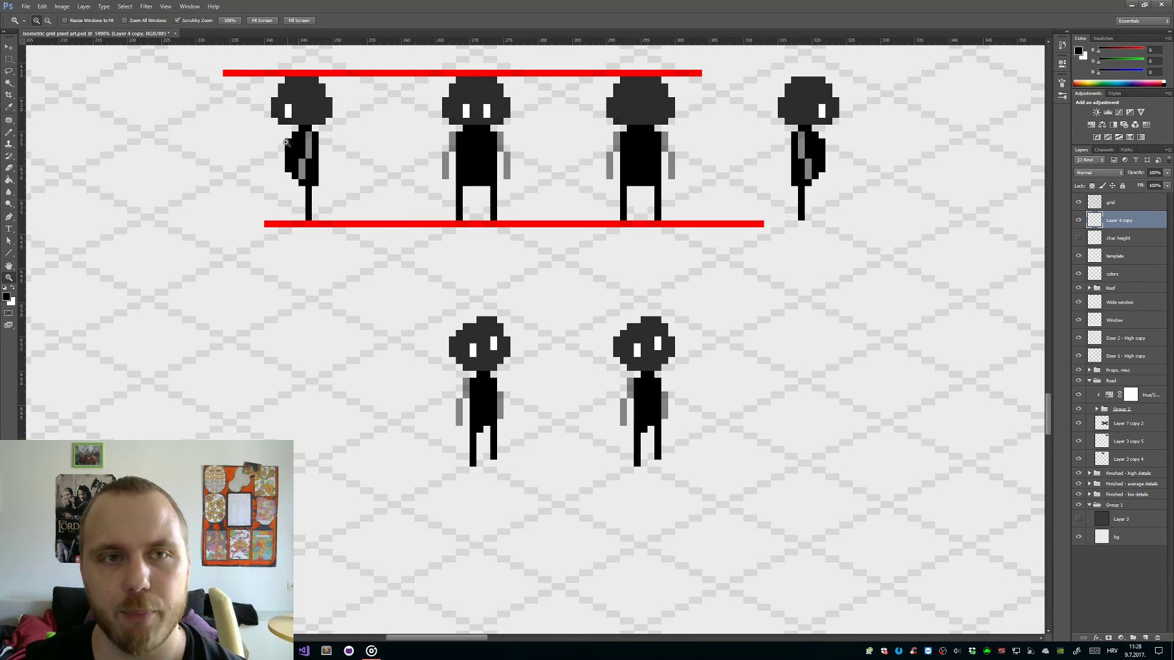
pyautogui.press('b')
pyautogui.moveTo(665, 394)
pyautogui.mouseDown()
pyautogui.moveTo(685, 444)
pyautogui.moveTo(663, 446)
pyautogui.moveTo(713, 427)
pyautogui.mouseUp()
pyautogui.press('e')
pyautogui.click(671, 415)
pyautogui.press('z')
pyautogui.press('b')
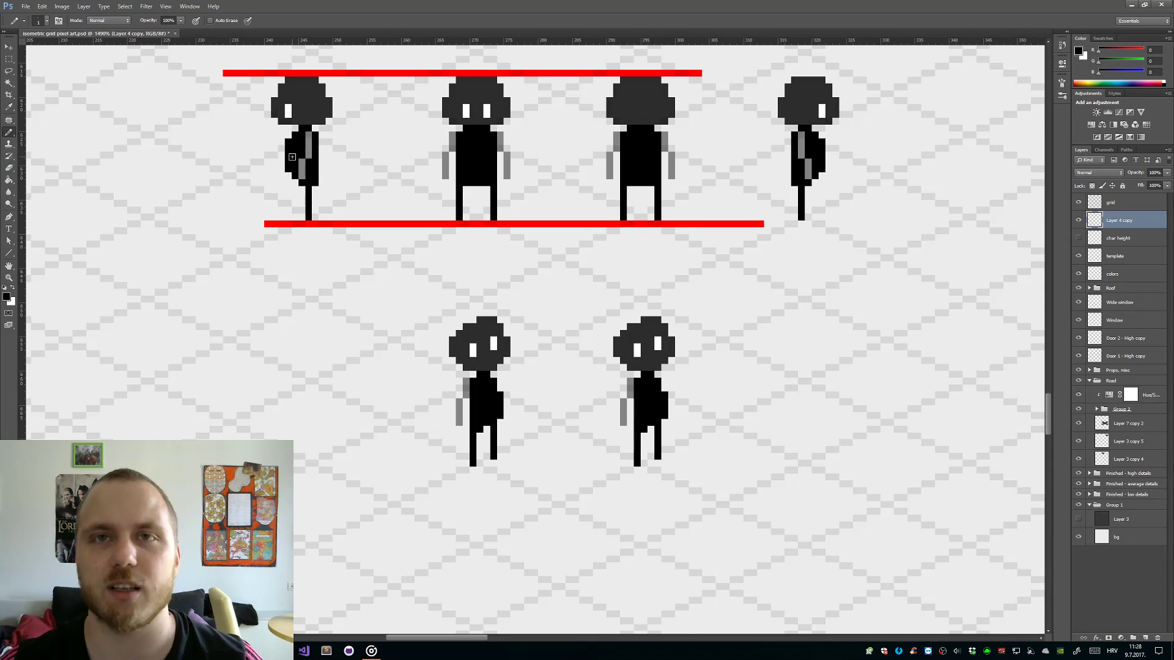
pyautogui.press('z')
pyautogui.moveTo(636, 355); pyautogui.dragTo(571, 369)
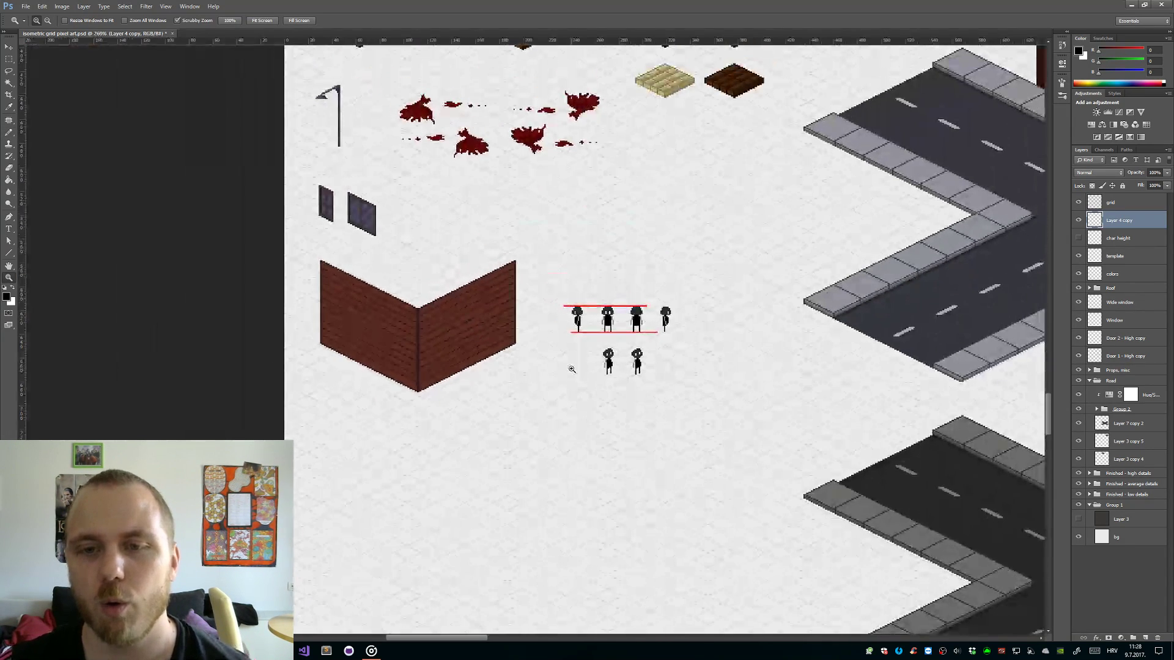
pyautogui.moveTo(648, 358); pyautogui.dragTo(697, 349)
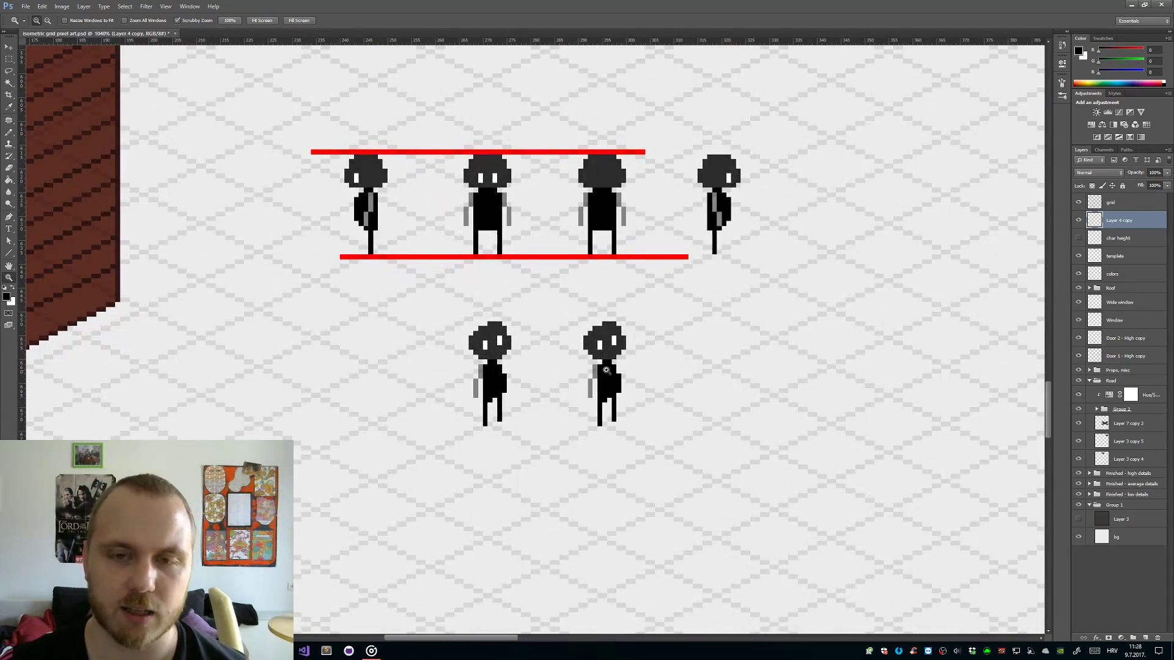
# - Select the second narrow figure in the lower row and flip it horizontally
pyautogui.press('m')
pyautogui.moveTo(640, 435); pyautogui.dragTo(568, 313)
pyautogui.click(42, 6)
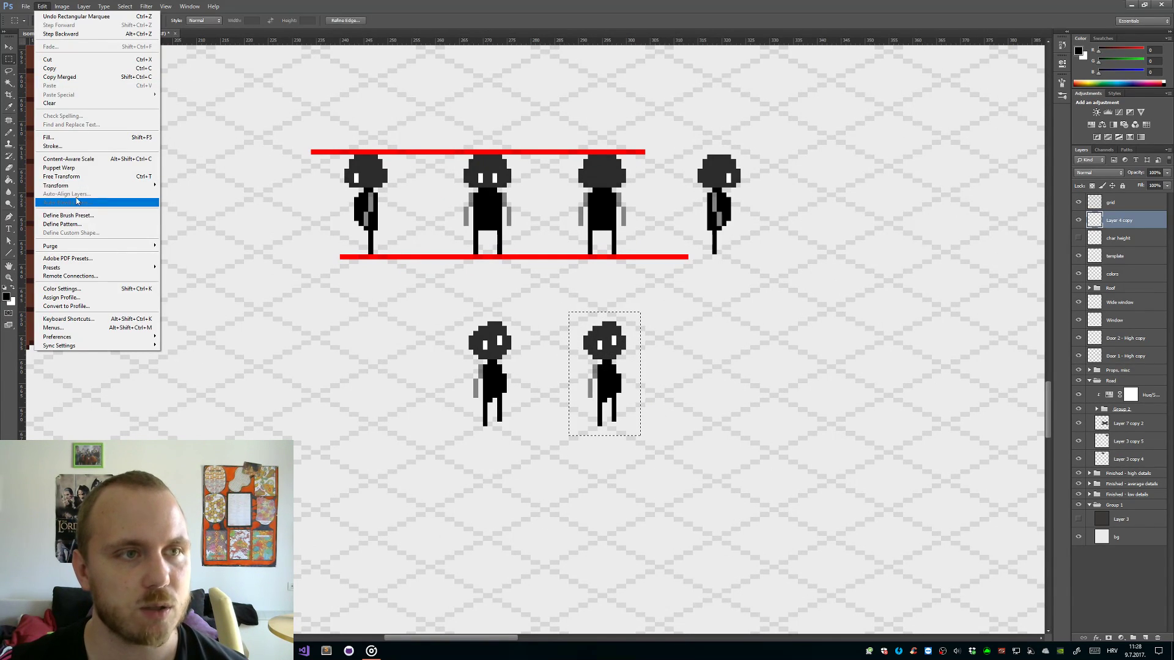
pyautogui.moveTo(122, 185)
pyautogui.click(183, 284)
pyautogui.press('v')
pyautogui.press('z')
pyautogui.moveTo(659, 421); pyautogui.dragTo(587, 407)
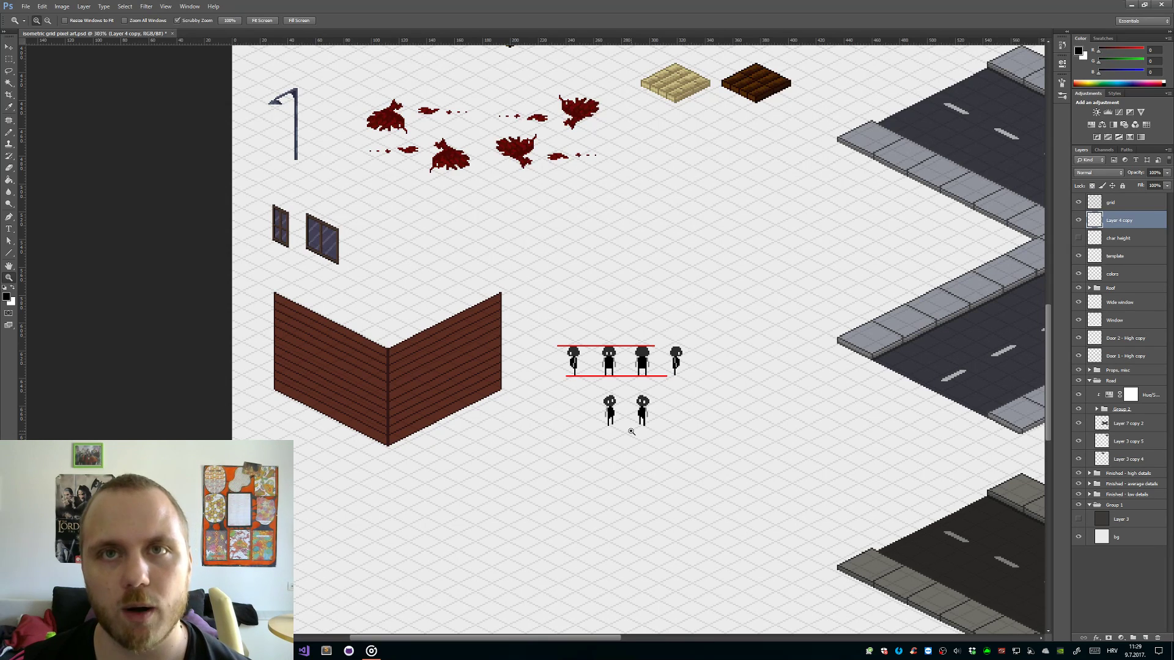
# - Nudge the flipped figure into place beside its original in the lower row and clear the selection
pyautogui.press('m')
pyautogui.moveTo(676, 453); pyautogui.dragTo(654, 426)
pyautogui.press('v')
pyautogui.press('z')
pyautogui.press('v')
pyautogui.moveTo(673, 390); pyautogui.dragTo(689, 390)
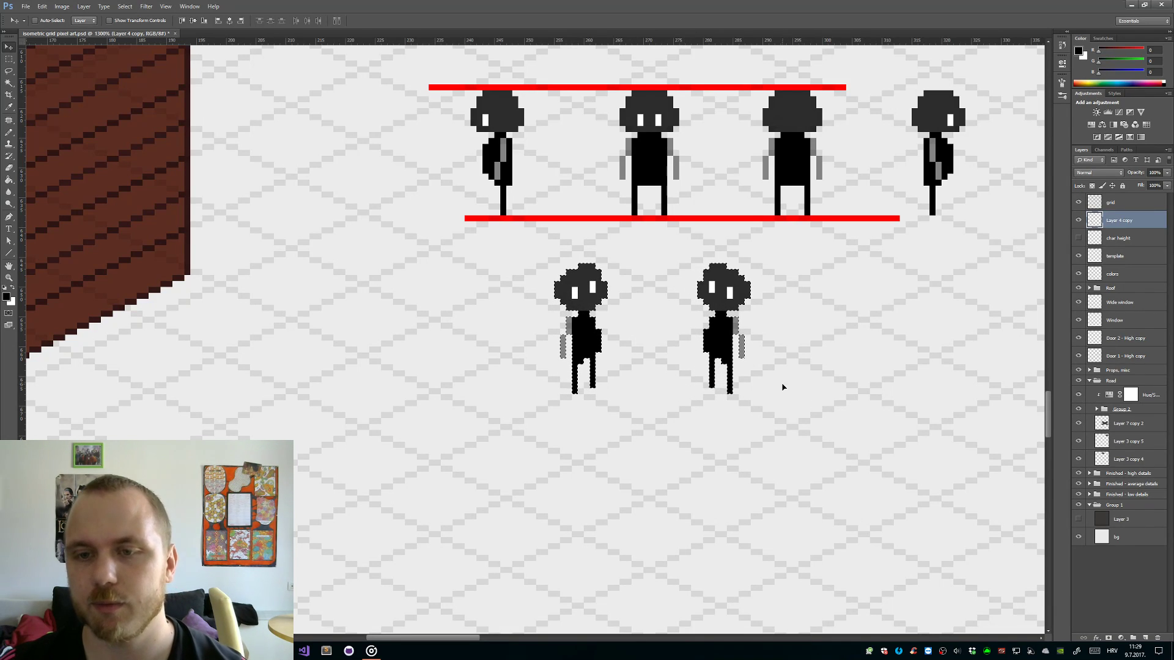
pyautogui.press('m')
pyautogui.click(804, 428)
pyautogui.moveTo(787, 416); pyautogui.dragTo(686, 270)
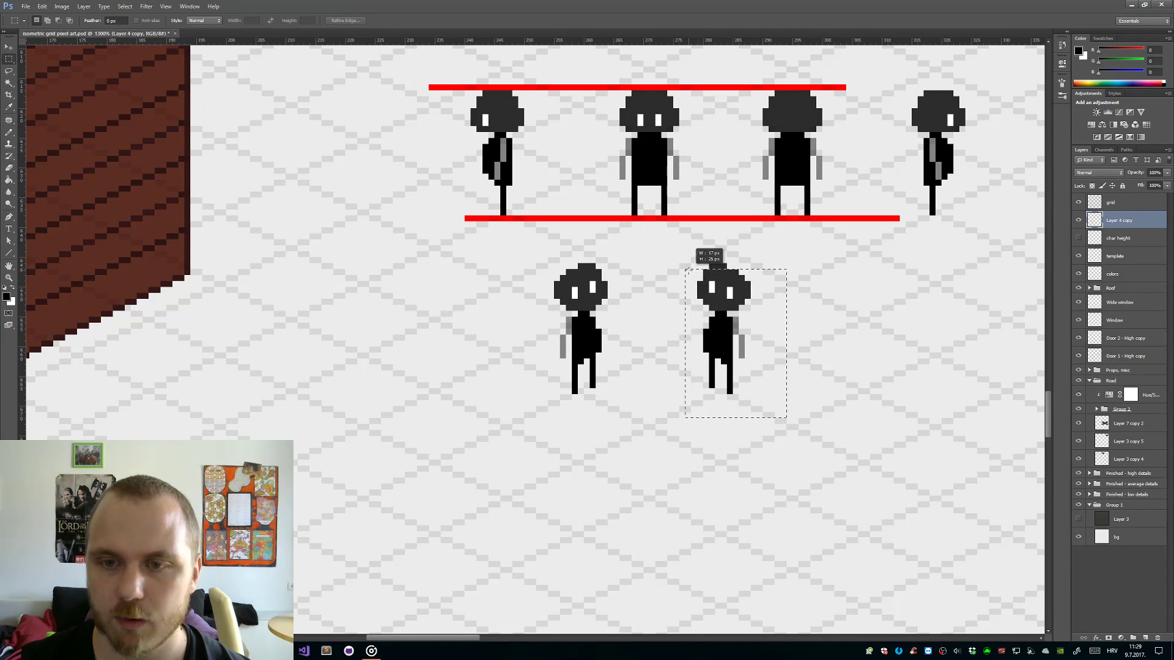
pyautogui.press('v')
pyautogui.moveTo(721, 332); pyautogui.dragTo(715, 332)
pyautogui.hotkey('ctrl', 'd')
# - Select the flipped narrow figure and place a copy of it to its right in the lower row
pyautogui.press('z')
pyautogui.moveTo(822, 369); pyautogui.dragTo(694, 426)
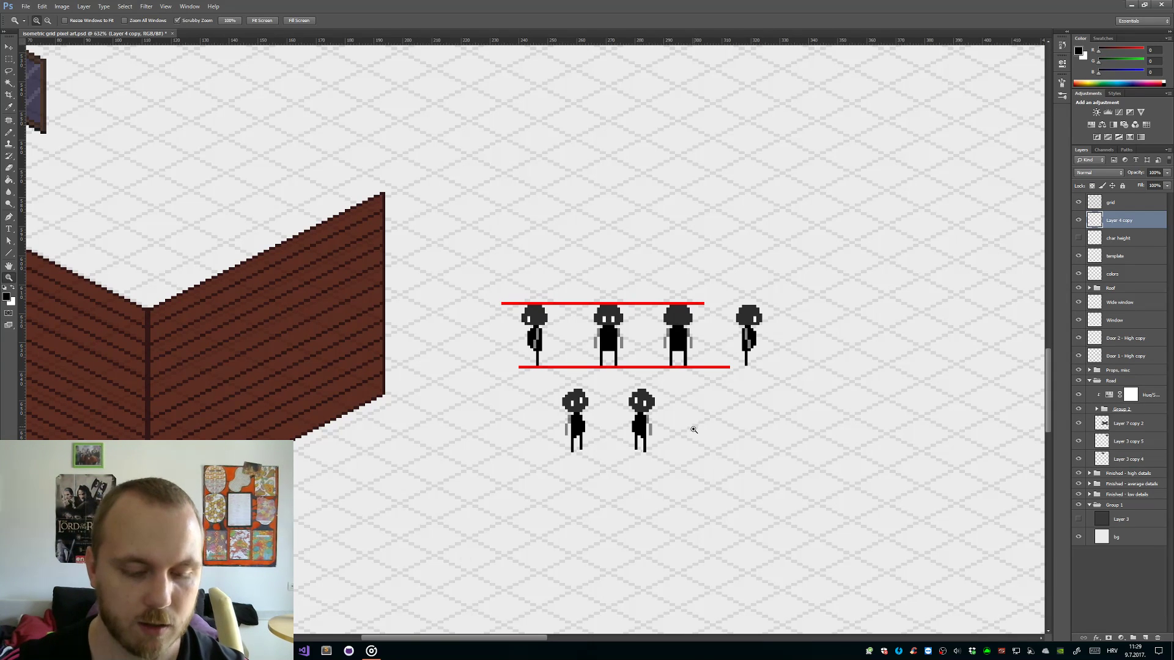
pyautogui.moveTo(683, 464); pyautogui.dragTo(707, 433)
pyautogui.moveTo(688, 471); pyautogui.dragTo(641, 411)
pyautogui.press('m')
pyautogui.moveTo(651, 451); pyautogui.dragTo(499, 195)
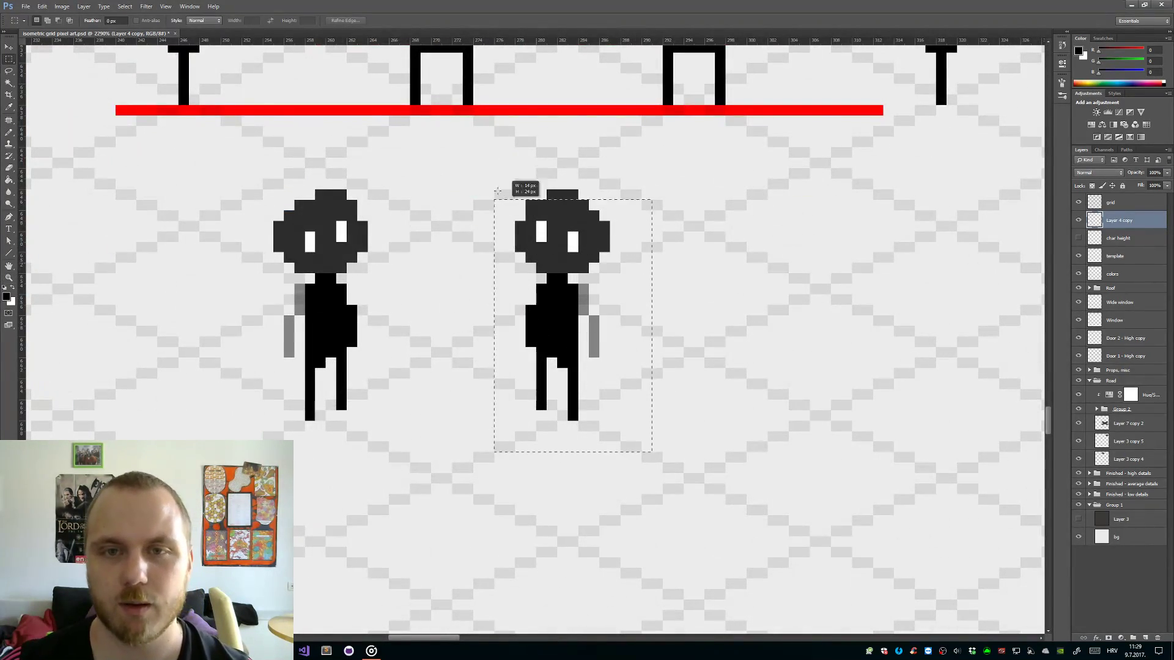
pyautogui.press('z')
pyautogui.moveTo(807, 361); pyautogui.dragTo(618, 432)
pyautogui.press('v')
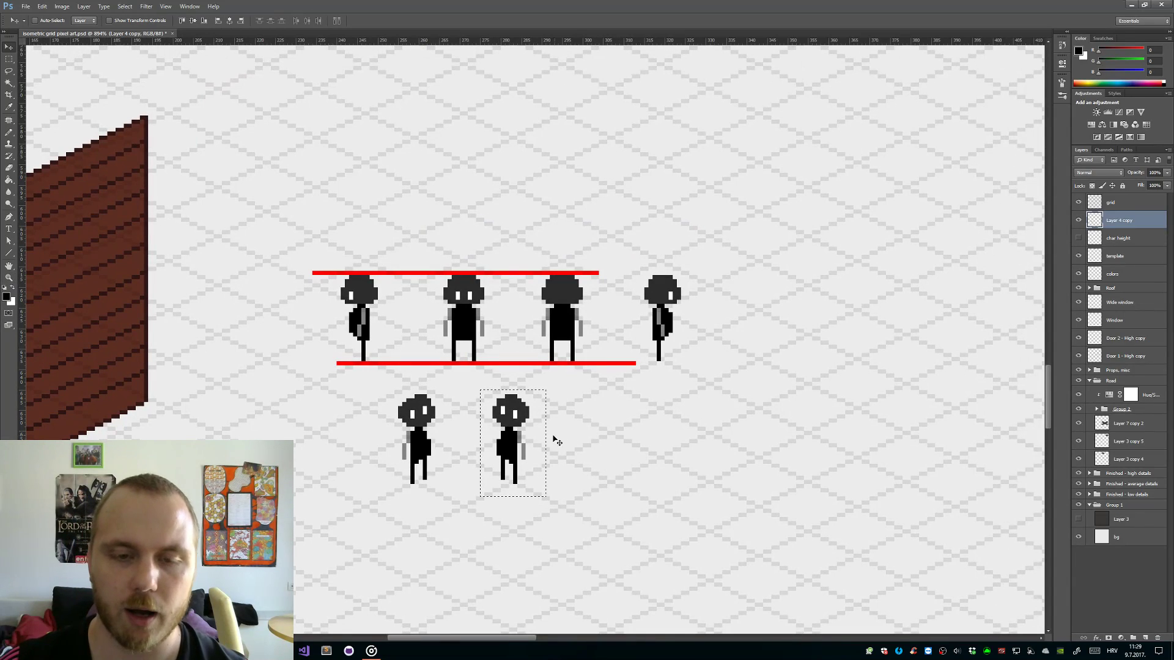
pyautogui.moveTo(509, 458); pyautogui.dragTo(608, 459)
# - Paint over the new copy's eyes in its dark head color and erase the black arm protruding from its body's left-hand side
pyautogui.press('b')
pyautogui.scroll(5, 623, 429)
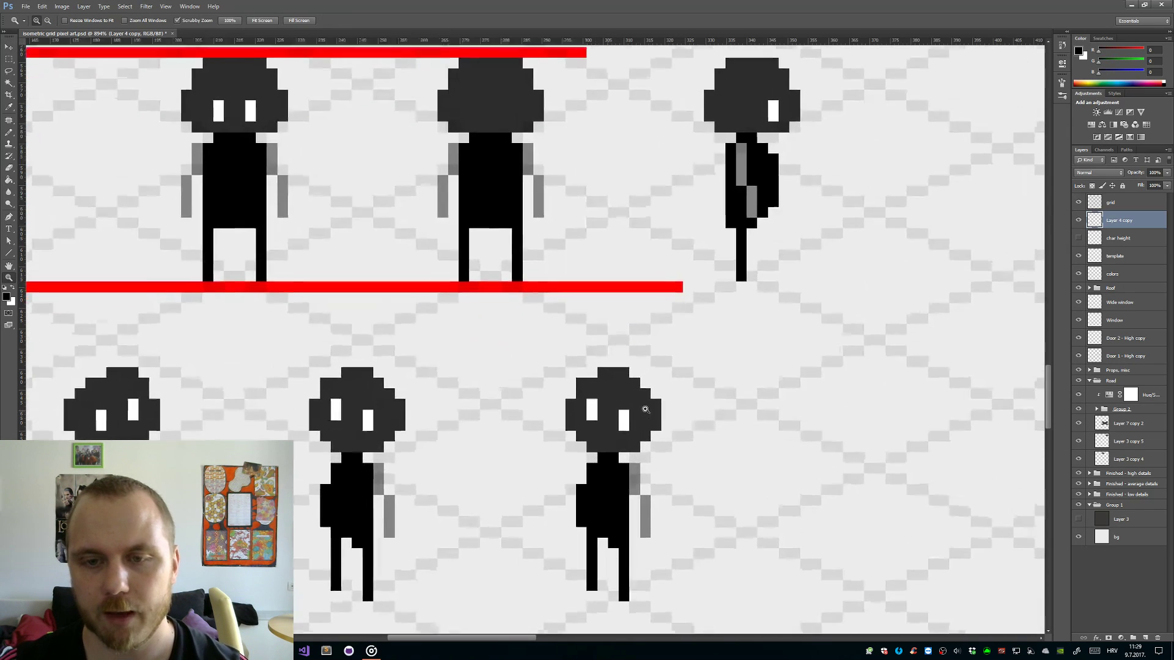
pyautogui.keyDown('alt'); pyautogui.click(620, 427); pyautogui.keyUp('alt')
pyautogui.click(590, 413)
pyautogui.press('e')
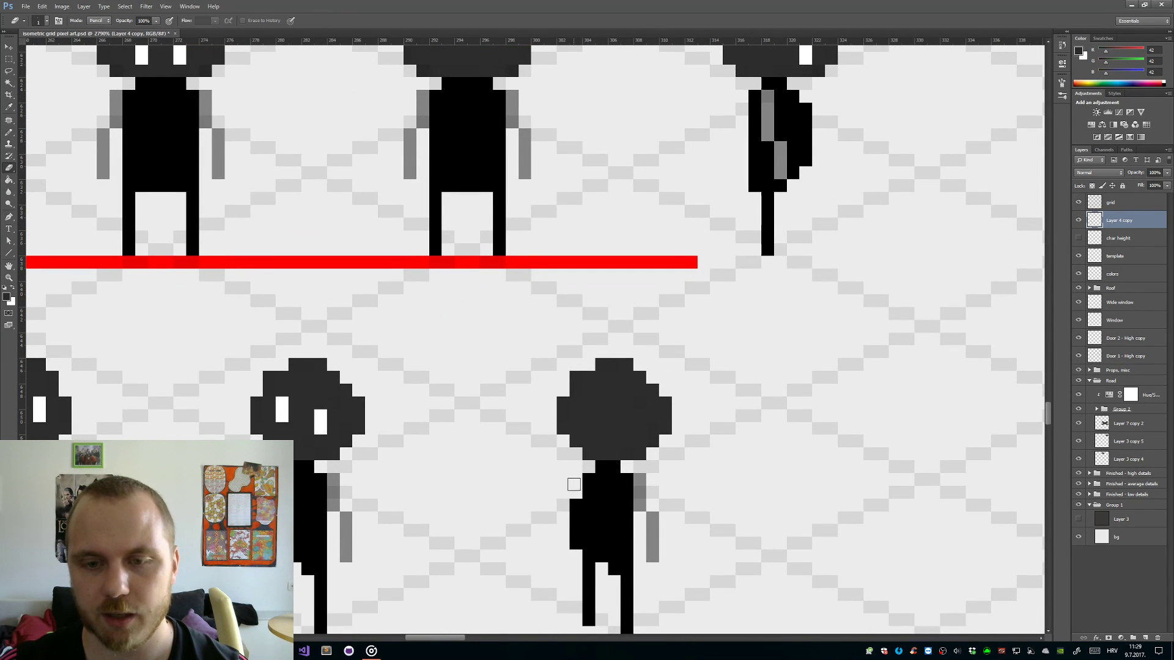
pyautogui.moveTo(575, 503); pyautogui.dragTo(574, 555)
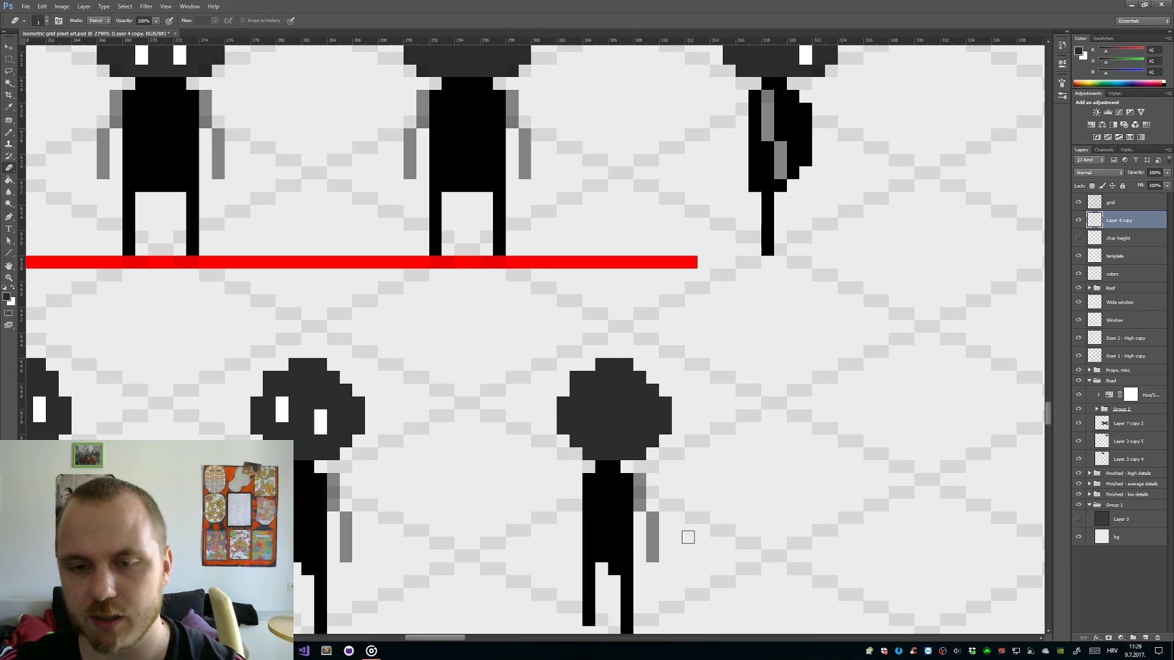
# - Replace the back-view figure's grey arm with black body pixels and sample the grey arm color from the neighboring figure
pyautogui.moveTo(639, 480); pyautogui.dragTo(647, 554)
pyautogui.press('b')
pyautogui.keyDown('alt'); pyautogui.click(624, 498); pyautogui.keyUp('alt')
pyautogui.moveTo(639, 492)
pyautogui.mouseDown()
pyautogui.moveTo(636, 552)
pyautogui.moveTo(554, 553)
pyautogui.moveTo(619, 562)
pyautogui.mouseUp()
pyautogui.press('e')
pyautogui.press('z')
pyautogui.press('e')
pyautogui.click(615, 566)
pyautogui.press('z')
pyautogui.moveTo(695, 574)
pyautogui.mouseDown()
pyautogui.moveTo(633, 582)
pyautogui.moveTo(682, 585)
pyautogui.moveTo(627, 584)
pyautogui.moveTo(709, 578)
pyautogui.mouseUp()
pyautogui.press('b')
pyautogui.press('z')
pyautogui.press('b')
pyautogui.keyDown('alt'); pyautogui.click(426, 520); pyautogui.keyUp('alt')
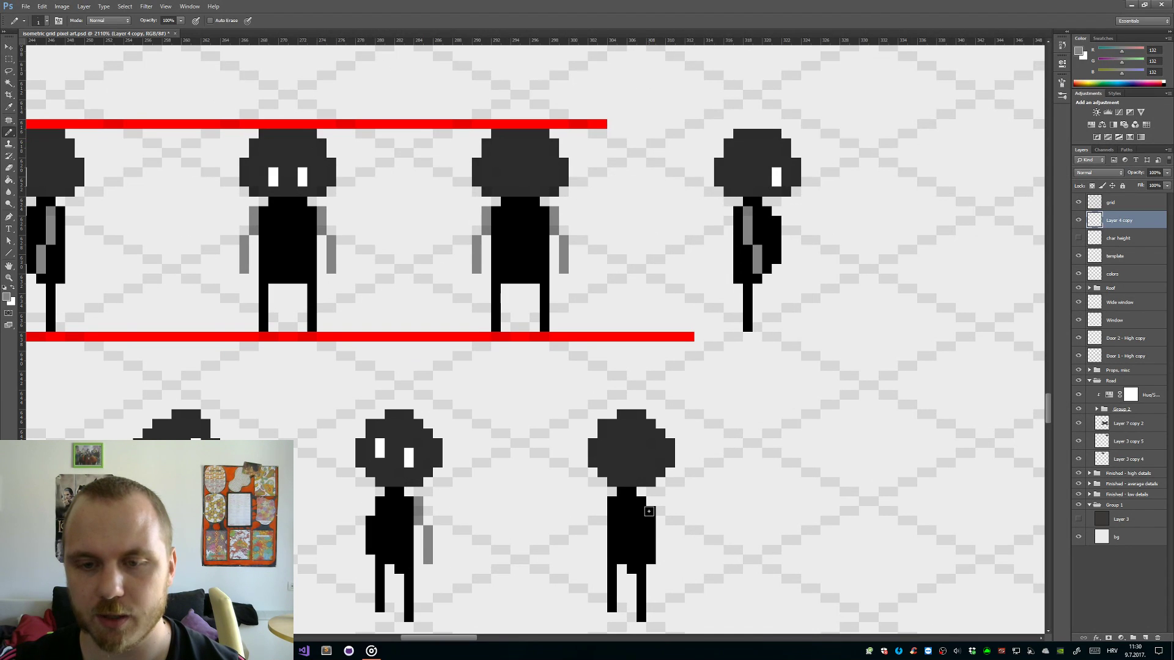
pyautogui.moveTo(650, 511); pyautogui.dragTo(652, 544)
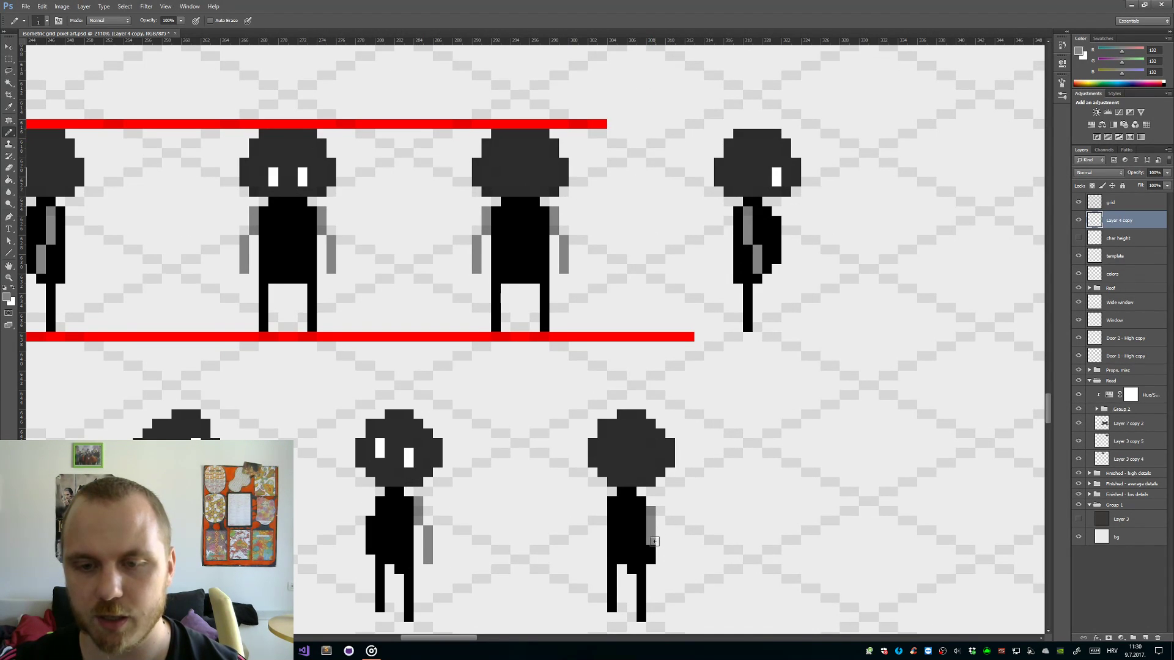
pyautogui.scroll(-3, 555, 560)
pyautogui.moveTo(422, 434); pyautogui.dragTo(652, 444)
pyautogui.hotkey('ctrl', 'alt', 'z')
pyautogui.hotkey('ctrl', 'alt', 'z')
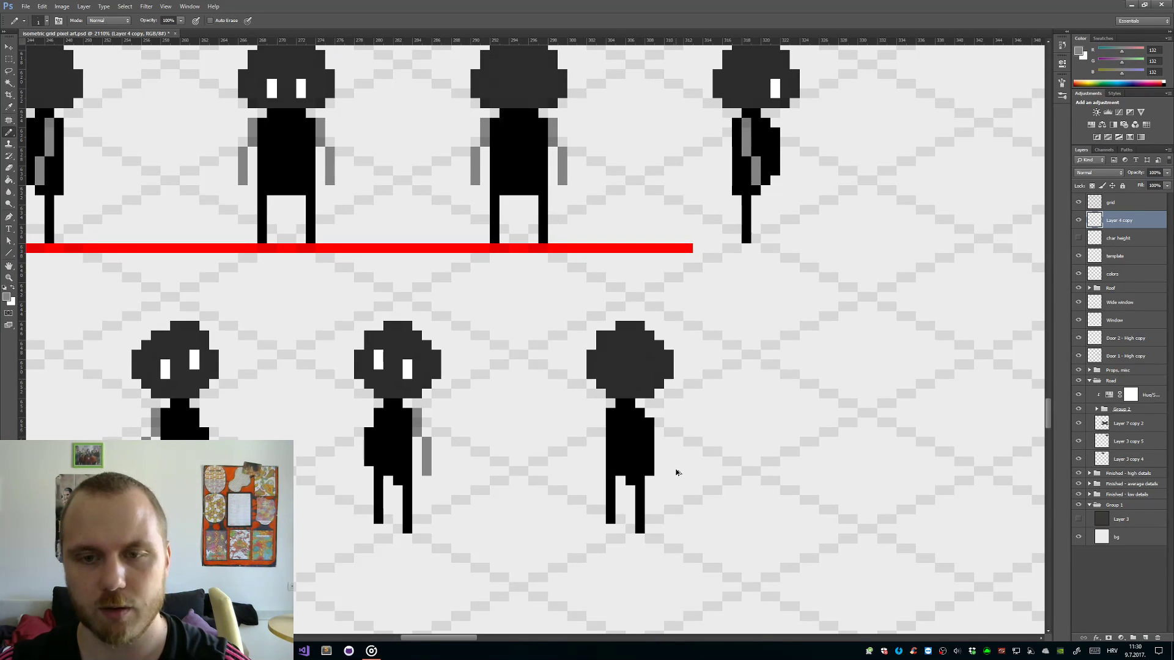
pyautogui.moveTo(418, 415); pyautogui.dragTo(681, 419)
pyautogui.hotkey('ctrl', 'alt', 'z')
pyautogui.moveTo(425, 471); pyautogui.dragTo(617, 471)
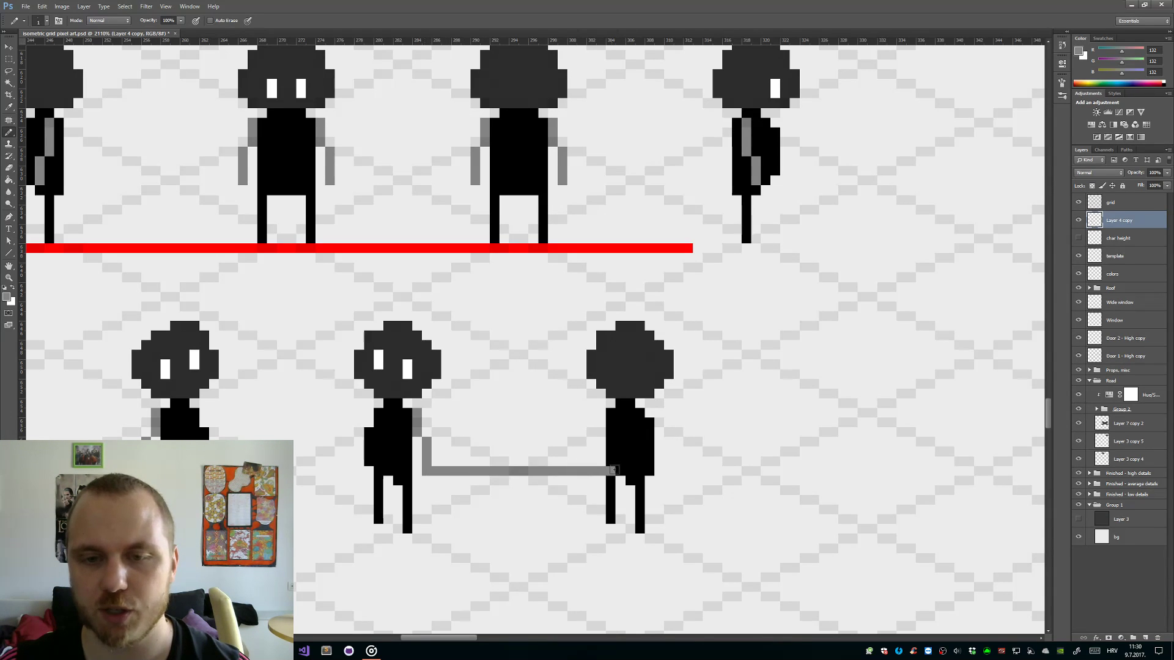
pyautogui.hotkey('ctrl', 'alt', 'z')
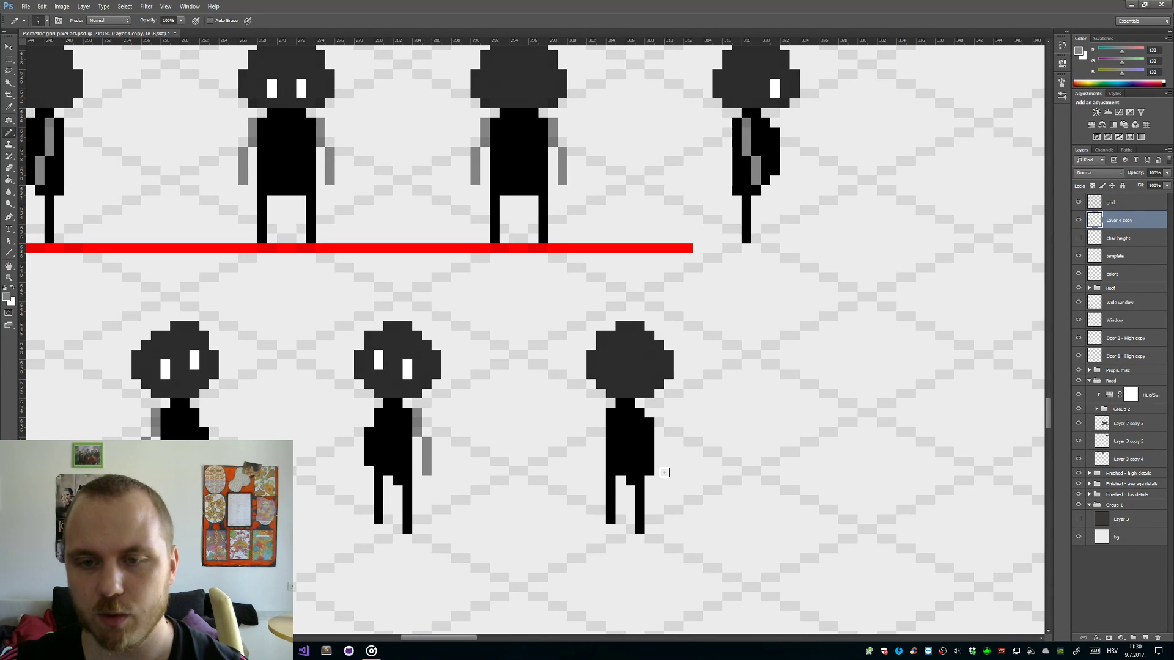
# - Draw a grey arm on the back-view figure's right-hand side, with the forearm offset outward from the upper arm
pyautogui.moveTo(661, 472); pyautogui.dragTo(658, 450)
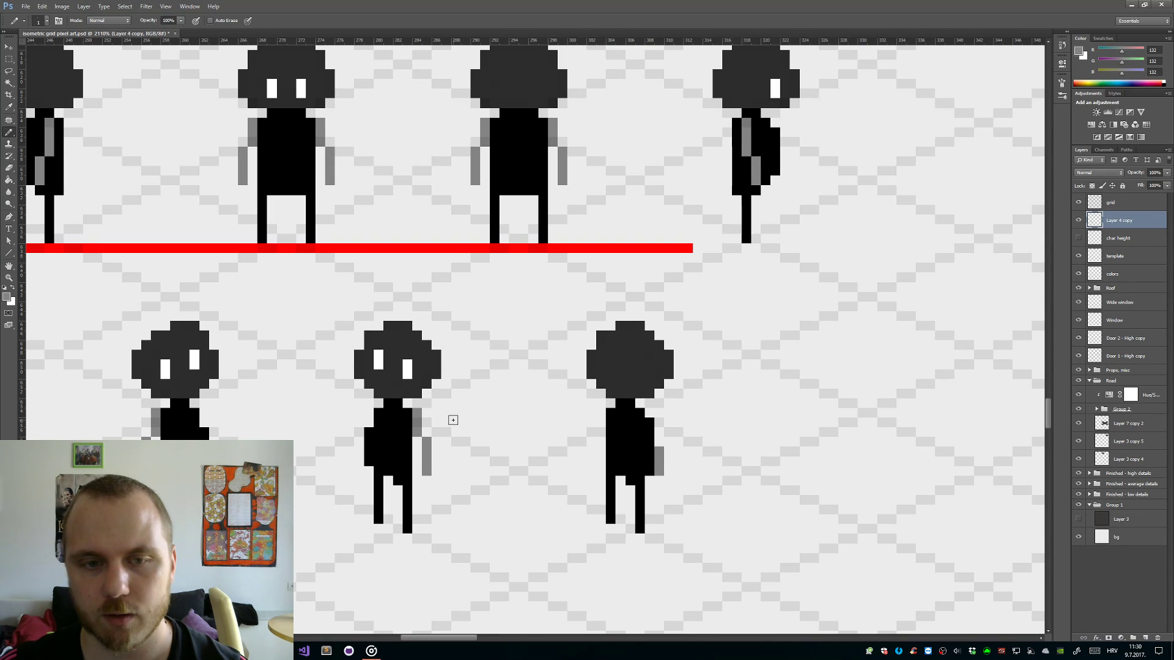
pyautogui.moveTo(422, 413)
pyautogui.mouseDown()
pyautogui.moveTo(626, 413)
pyautogui.moveTo(649, 427)
pyautogui.mouseUp()
pyautogui.hotkey('ctrl', 'alt', 'z')
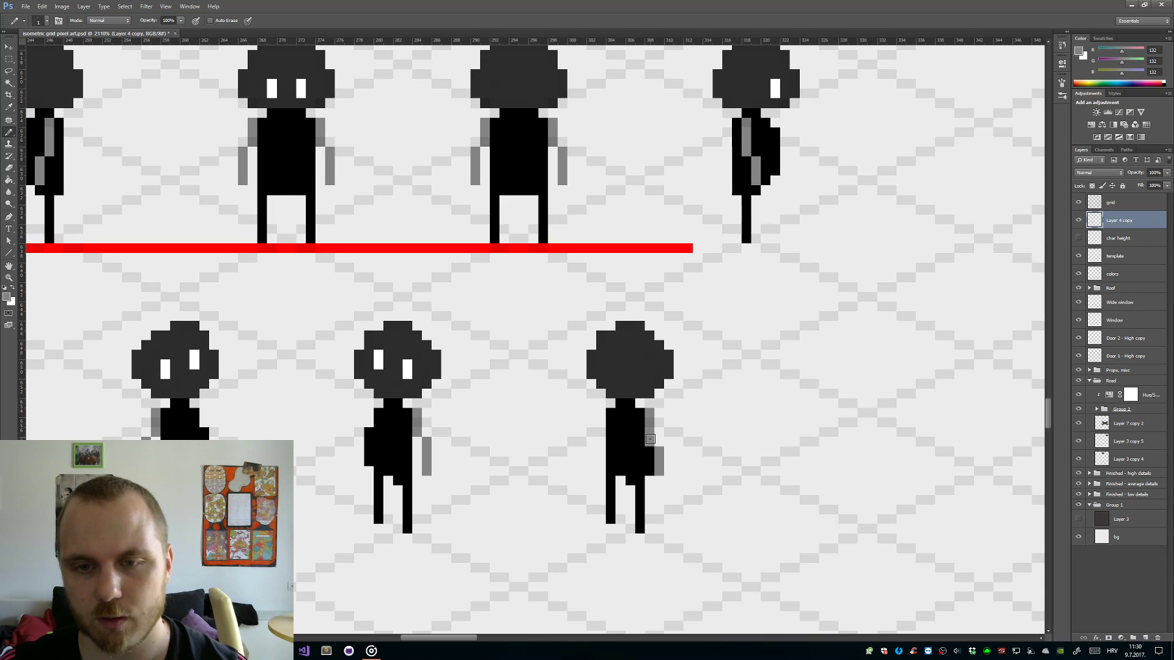
pyautogui.moveTo(428, 441)
pyautogui.mouseDown()
pyautogui.moveTo(673, 442)
pyautogui.moveTo(659, 470)
pyautogui.mouseUp()
pyautogui.hotkey('ctrl', 'z')
pyautogui.keyDown('alt'); pyautogui.click(640, 450); pyautogui.keyUp('alt')
pyautogui.scroll(-6, 642, 434)
pyautogui.scroll(6, 642, 430)
pyautogui.keyDown('alt'); pyautogui.click(650, 424); pyautogui.keyUp('alt')
pyautogui.moveTo(612, 440)
pyautogui.mouseDown()
pyautogui.moveTo(532, 461)
pyautogui.moveTo(601, 457)
pyautogui.moveTo(632, 427)
pyautogui.moveTo(598, 416)
pyautogui.moveTo(599, 434)
pyautogui.mouseUp()
# - Place a horizontally flipped copy of the back-view figure at the left end of the lower row, aligned with the others
pyautogui.moveTo(701, 472); pyautogui.dragTo(731, 484)
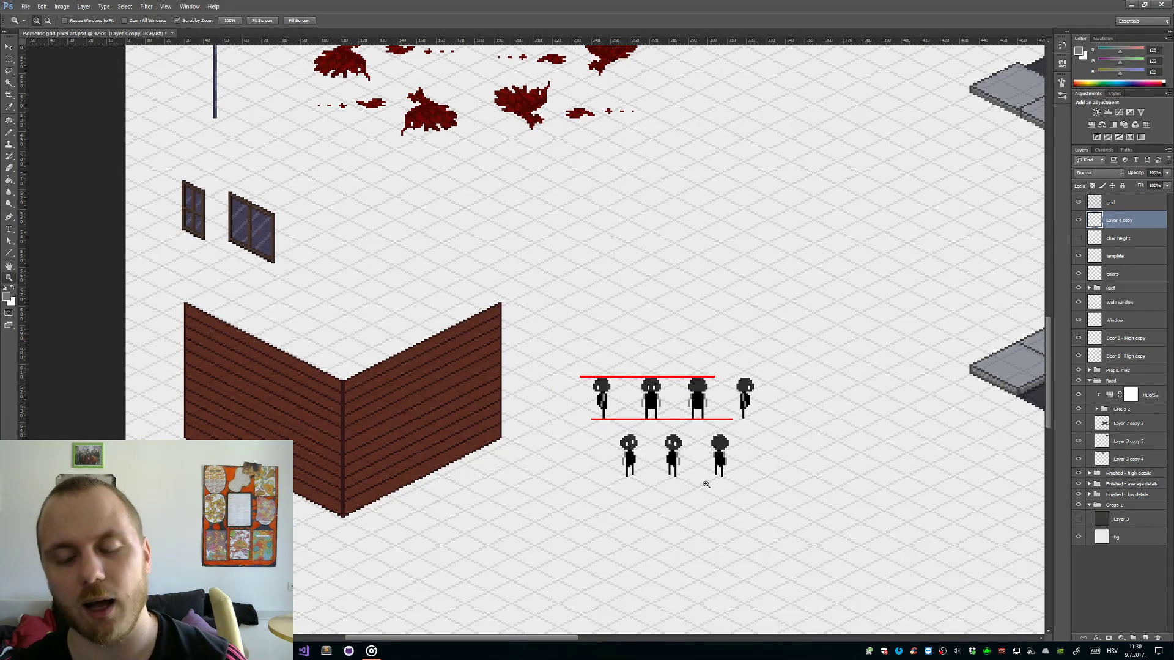
pyautogui.press('m')
pyautogui.moveTo(711, 485)
pyautogui.mouseDown()
pyautogui.moveTo(724, 485)
pyautogui.moveTo(700, 414)
pyautogui.moveTo(572, 465)
pyautogui.moveTo(547, 457)
pyautogui.mouseUp()
pyautogui.press('v')
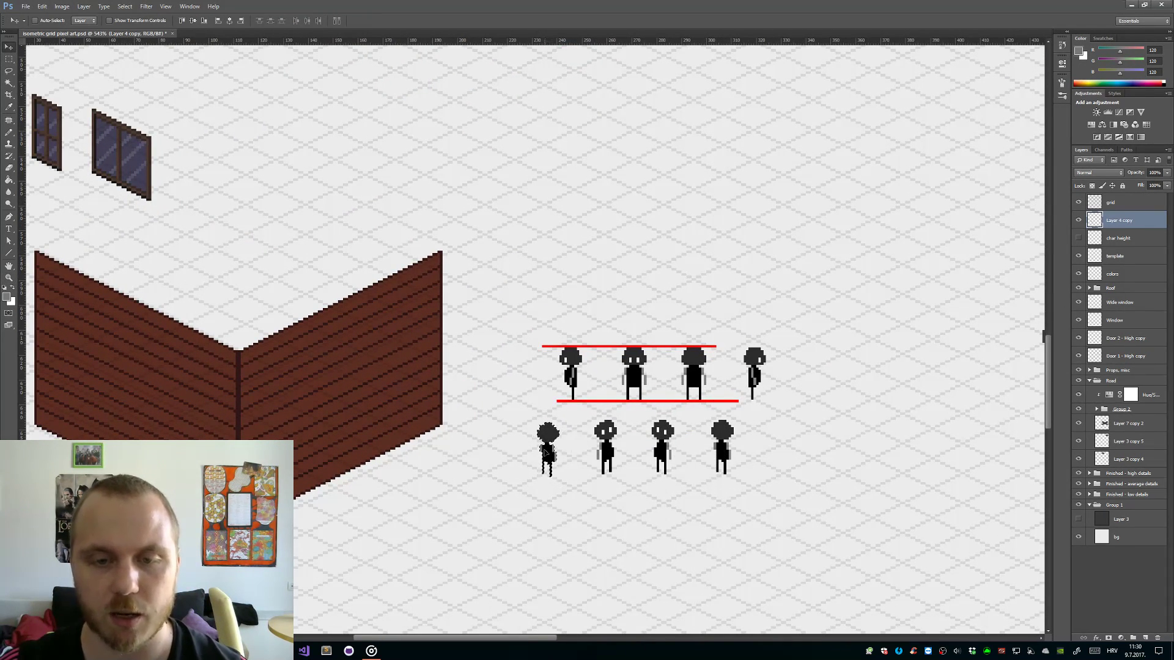
pyautogui.click(42, 6)
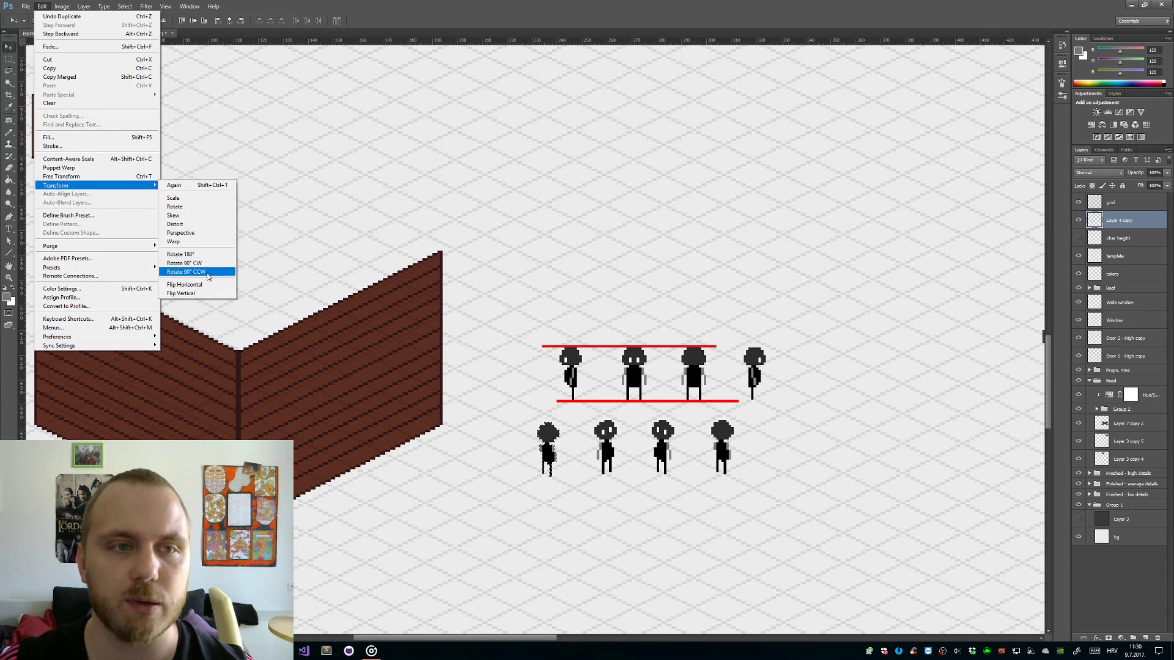
pyautogui.click(196, 284)
pyautogui.moveTo(548, 455)
pyautogui.mouseDown()
pyautogui.moveTo(571, 442)
pyautogui.moveTo(557, 471)
pyautogui.mouseUp()
pyautogui.press('z')
pyautogui.moveTo(715, 508); pyautogui.dragTo(697, 524)
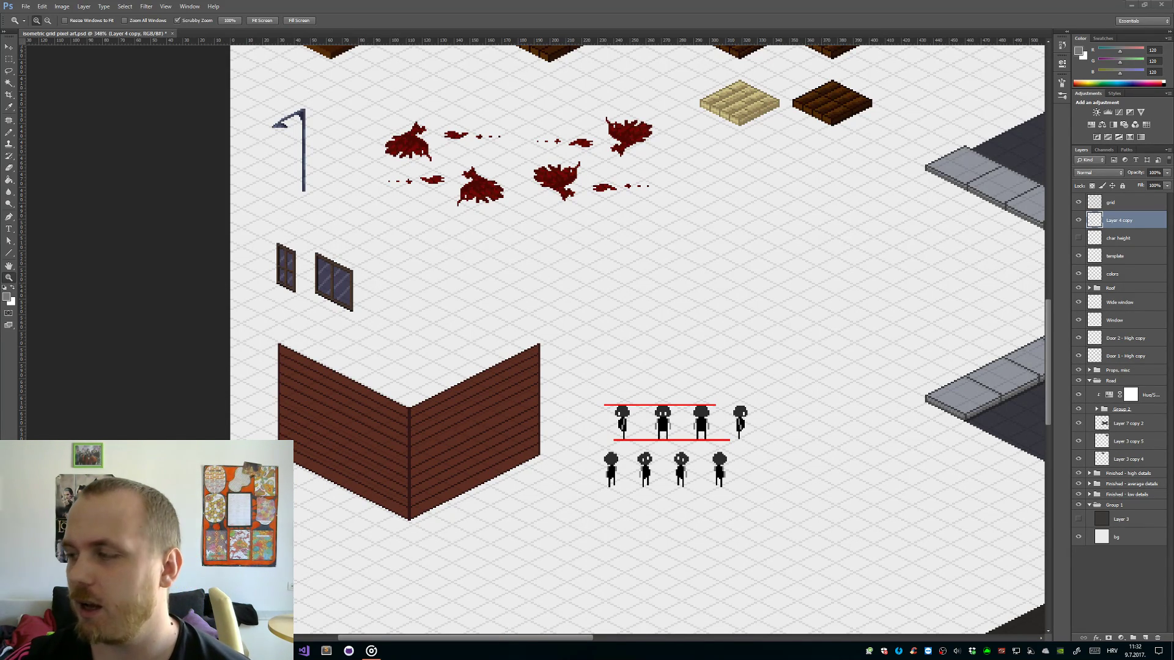
# - Hide the Layer 4 copy layer and show it again to check what it contains
pyautogui.press('XF86AudioPlay')
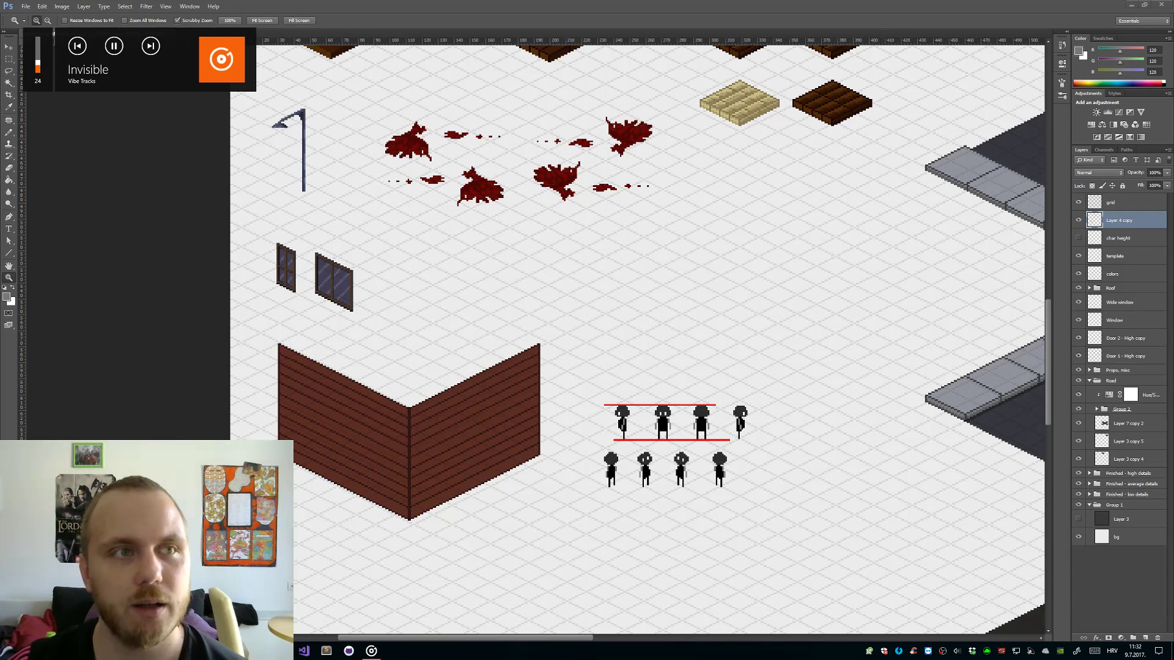
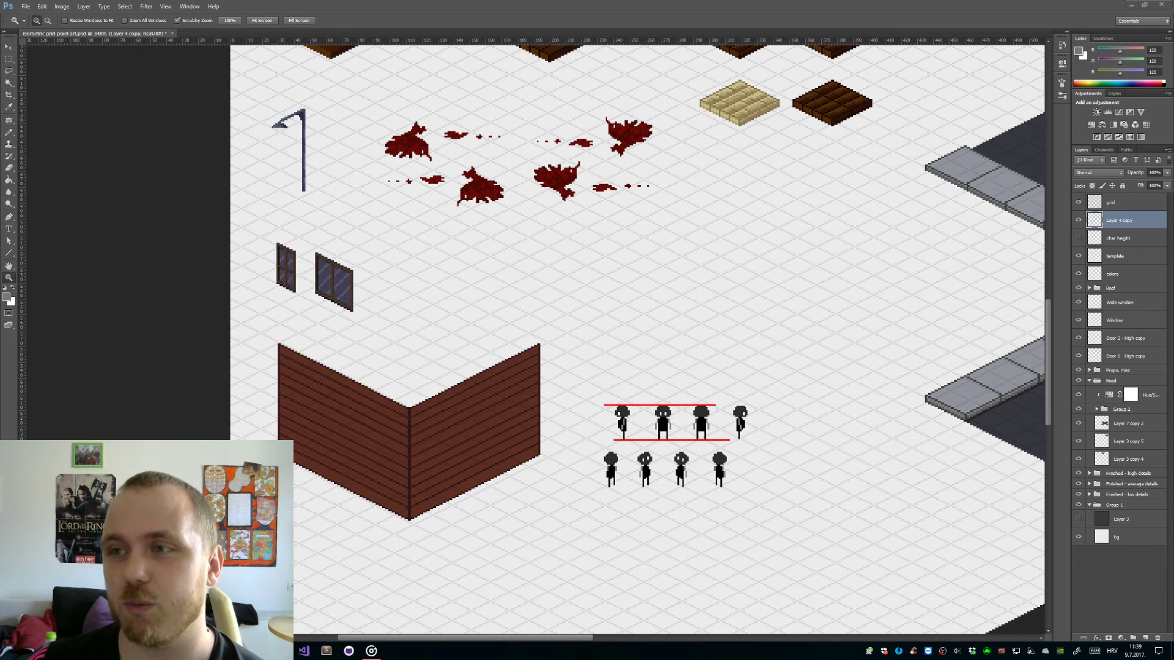
pyautogui.click(1079, 221)
pyautogui.click(1079, 221)
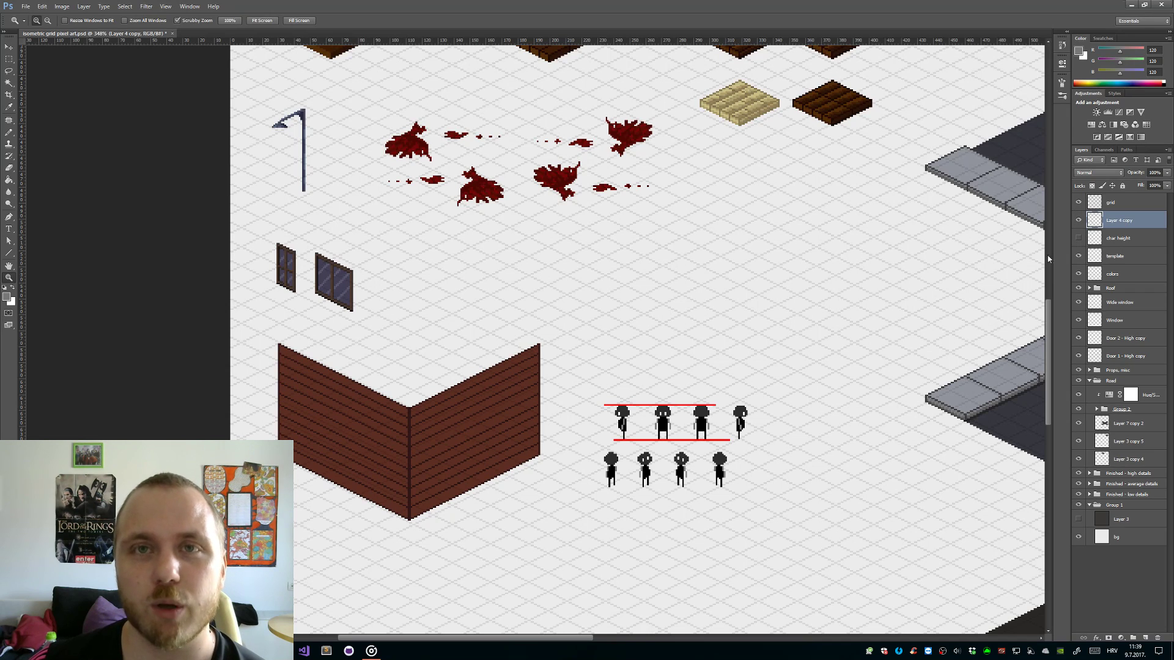